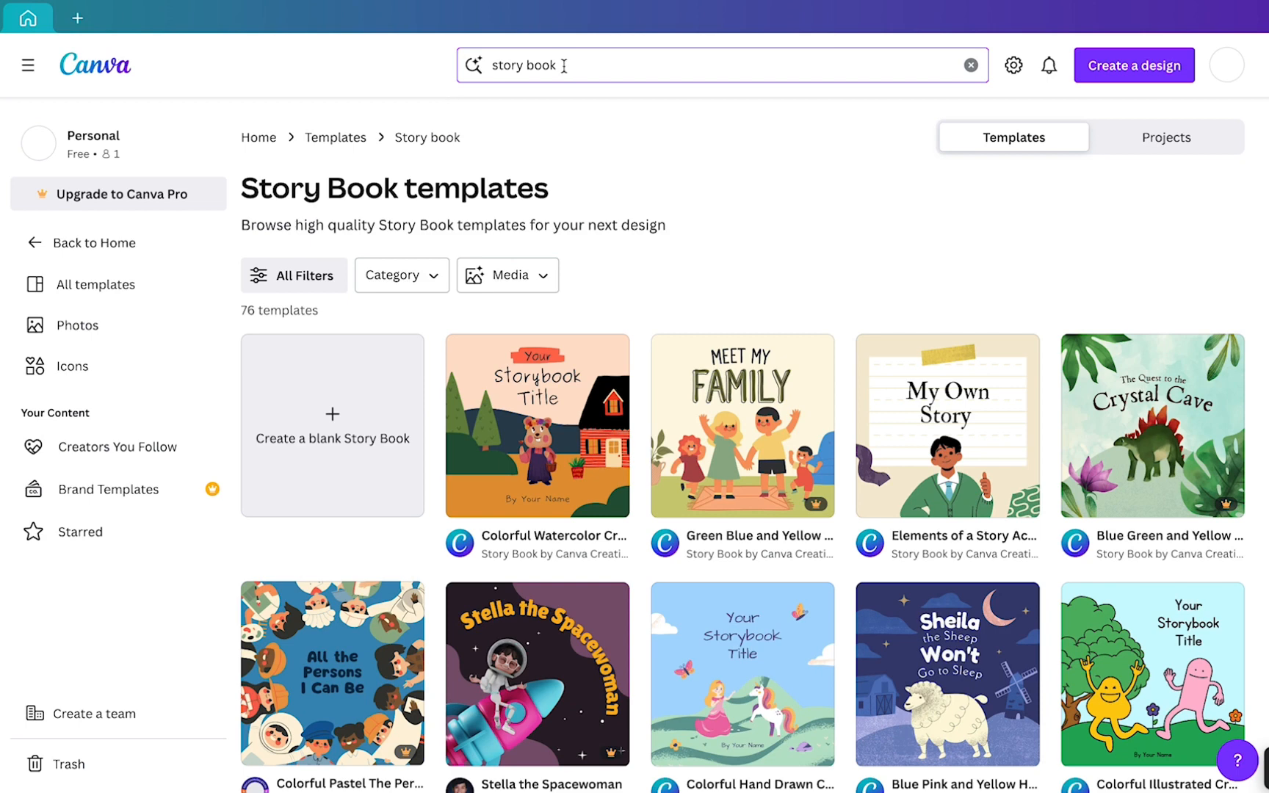
Step: Create a blank Story Book design from the story book templates
{"action": "double_click", "coordinate": [541, 64]}
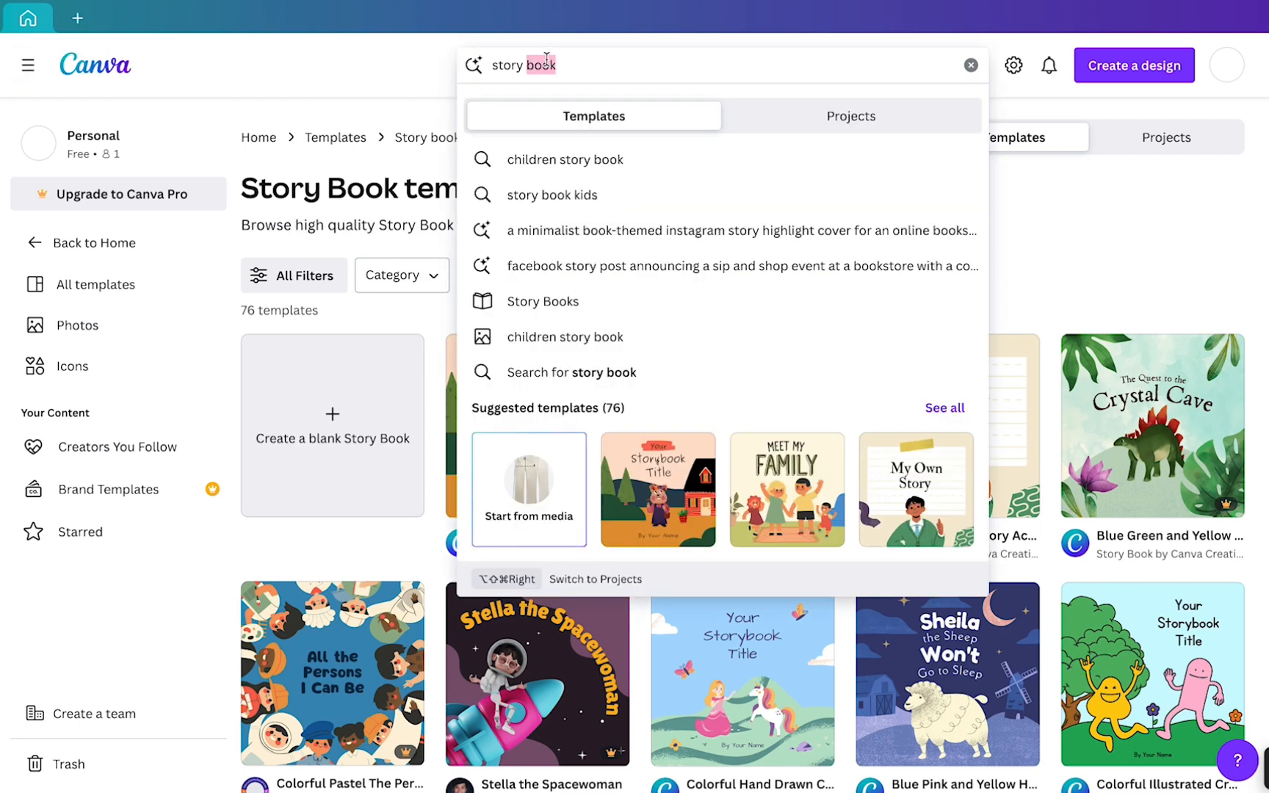
{"action": "left_click", "coordinate": [409, 318]}
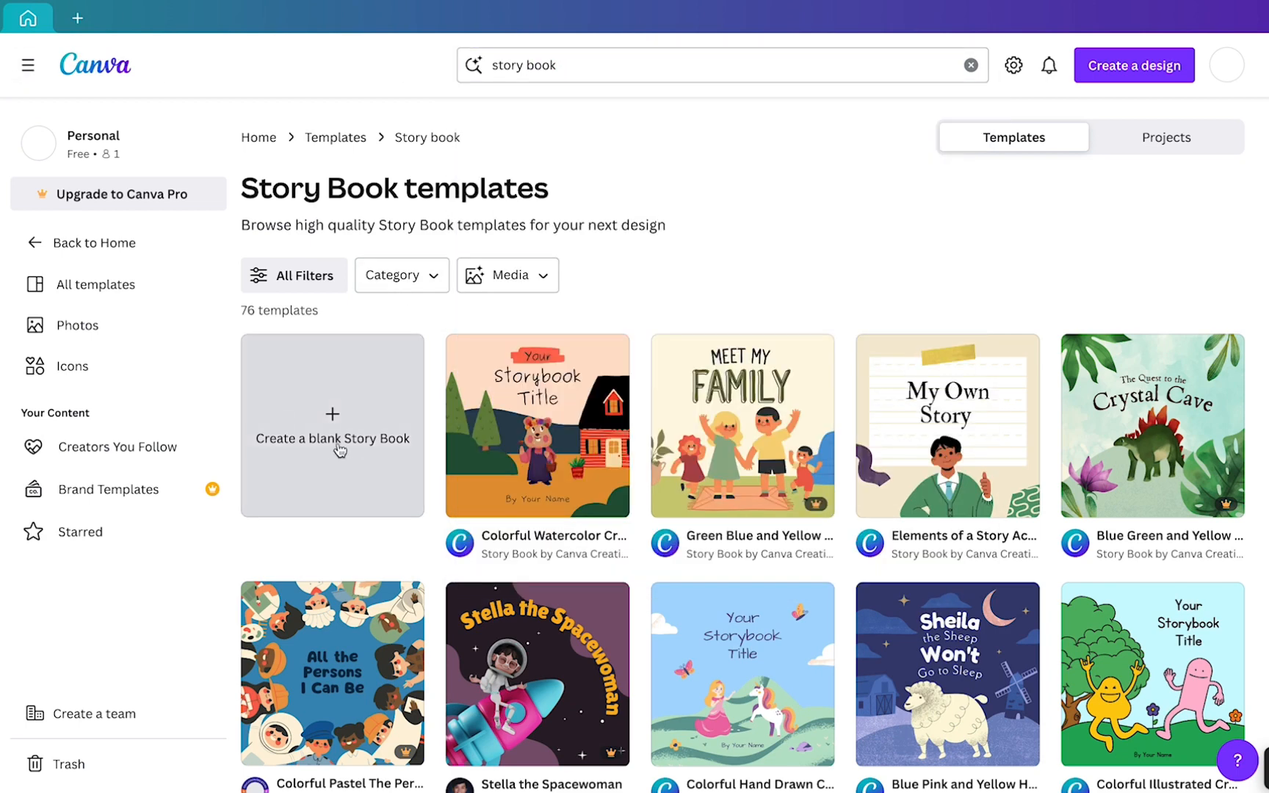
{"action": "left_click", "coordinate": [373, 433]}
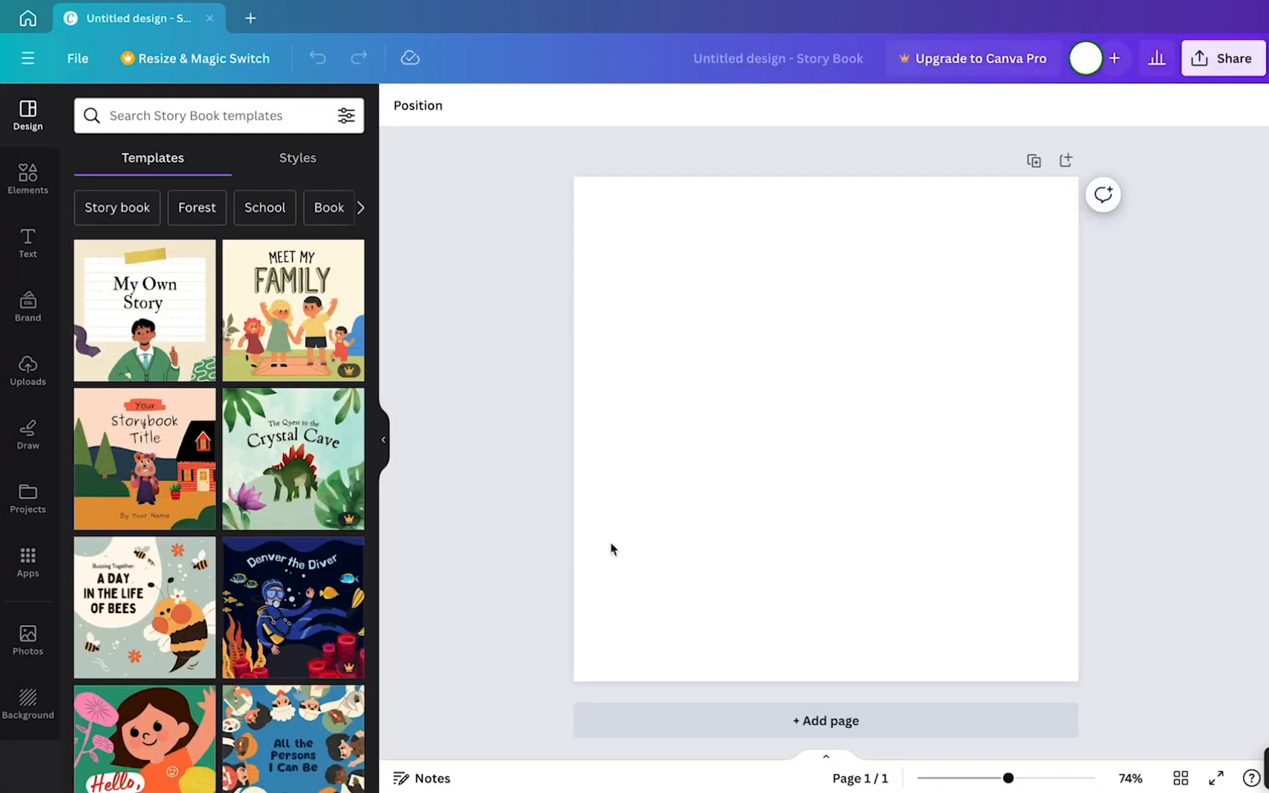
Step: Set the page background to a solid pale green, about #CCE6C1
{"action": "left_click", "coordinate": [848, 346]}
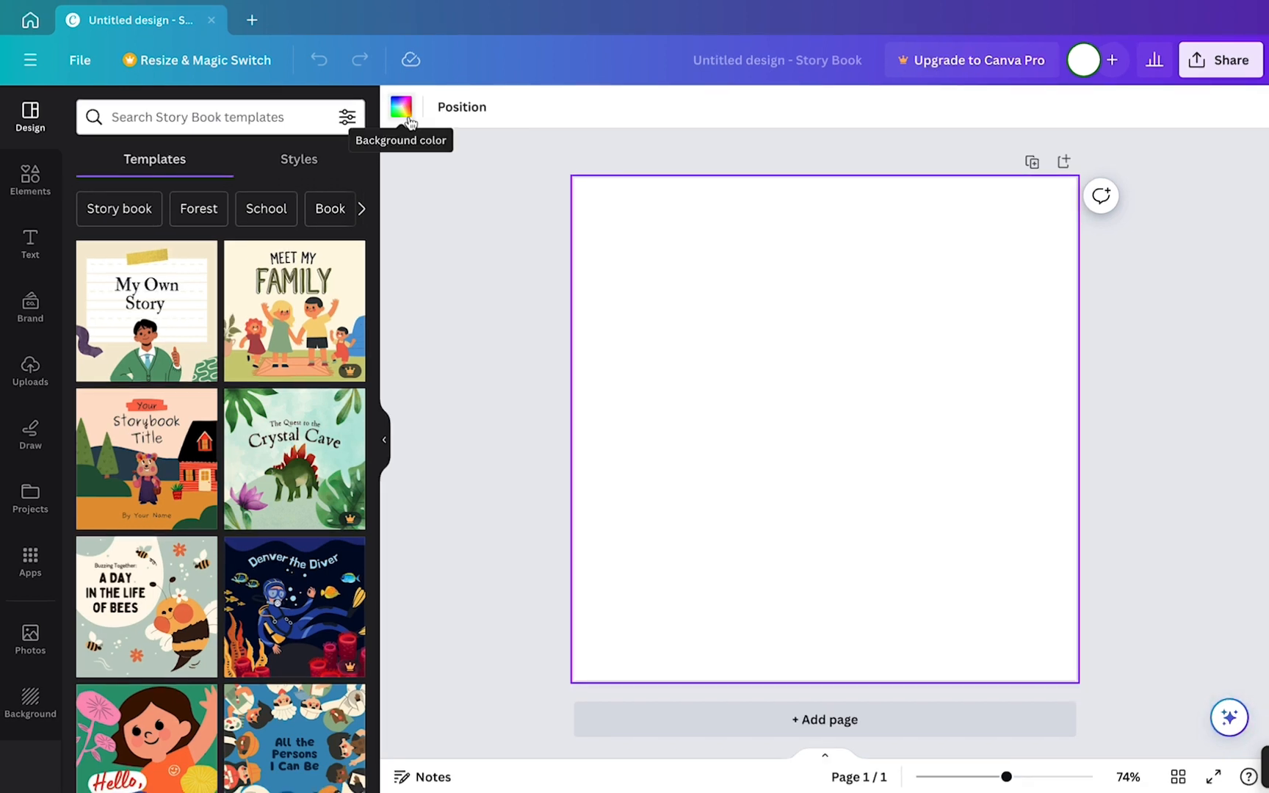
{"action": "left_click", "coordinate": [401, 108]}
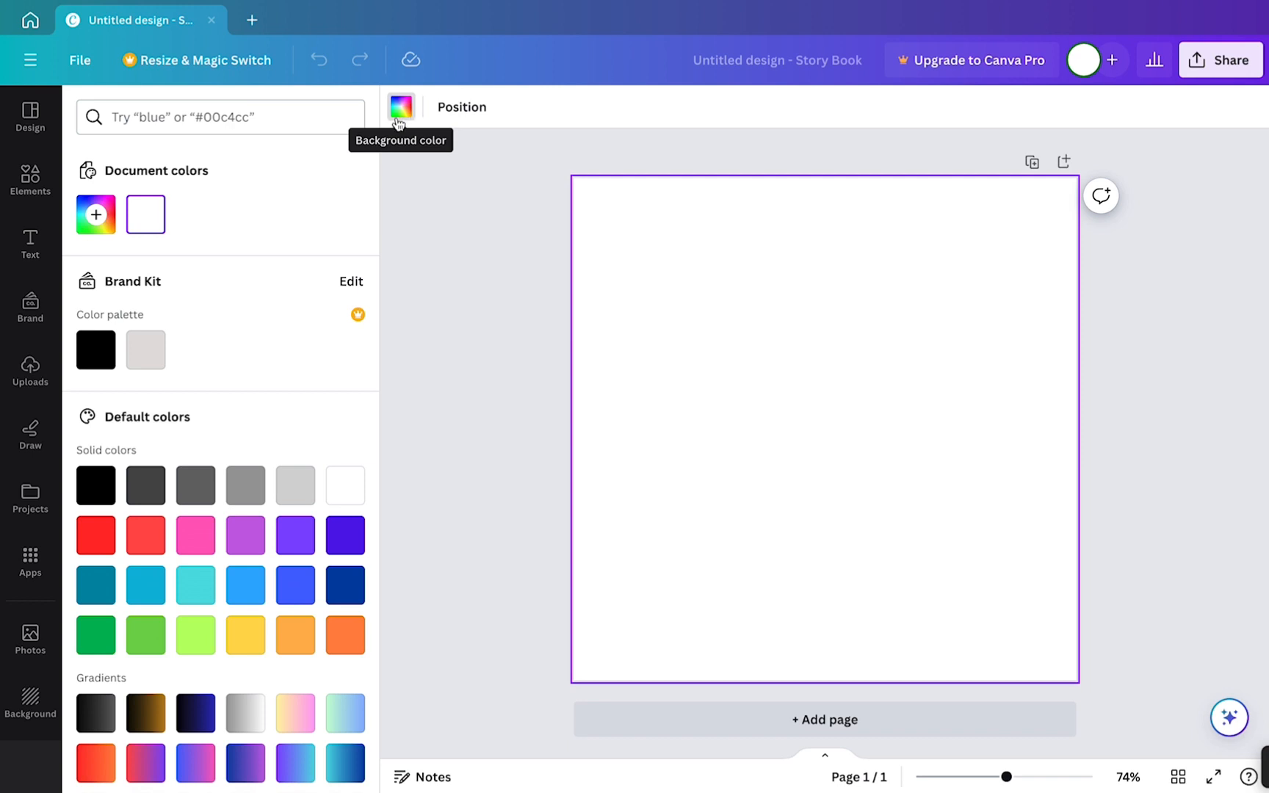
{"action": "left_click", "coordinate": [144, 641]}
{"action": "left_click", "coordinate": [96, 215]}
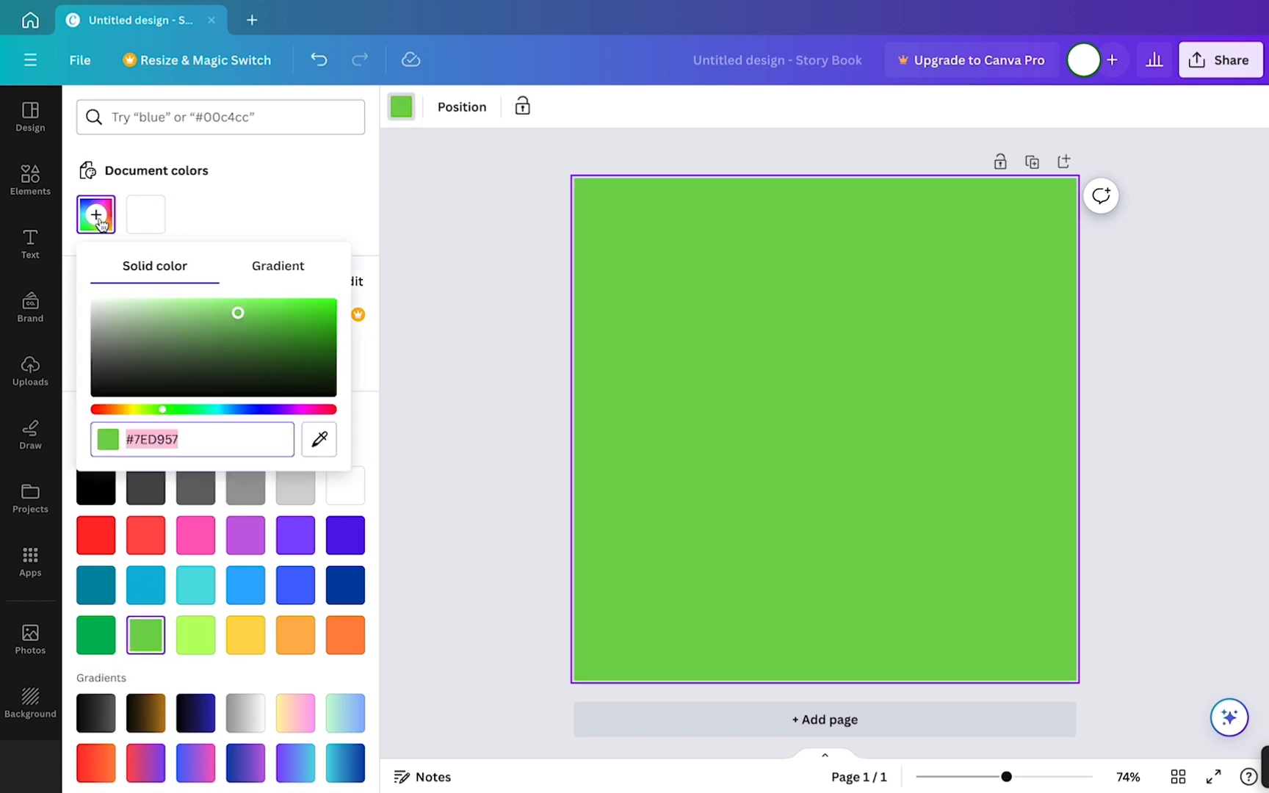
{"action": "left_click_drag", "start_coordinate": [238, 314], "coordinate": [130, 303]}
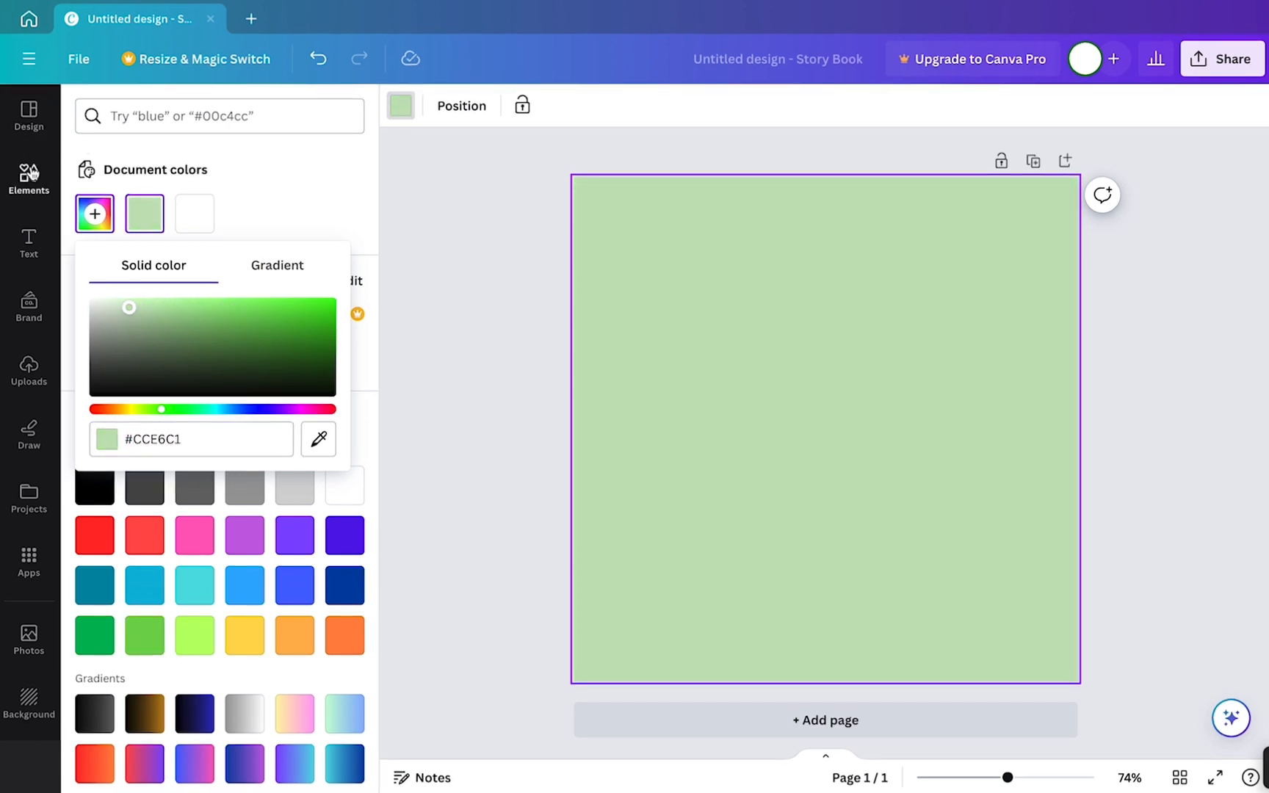
Step: Add the first frame of the Blob frame collection to the page
{"action": "left_click", "coordinate": [30, 174]}
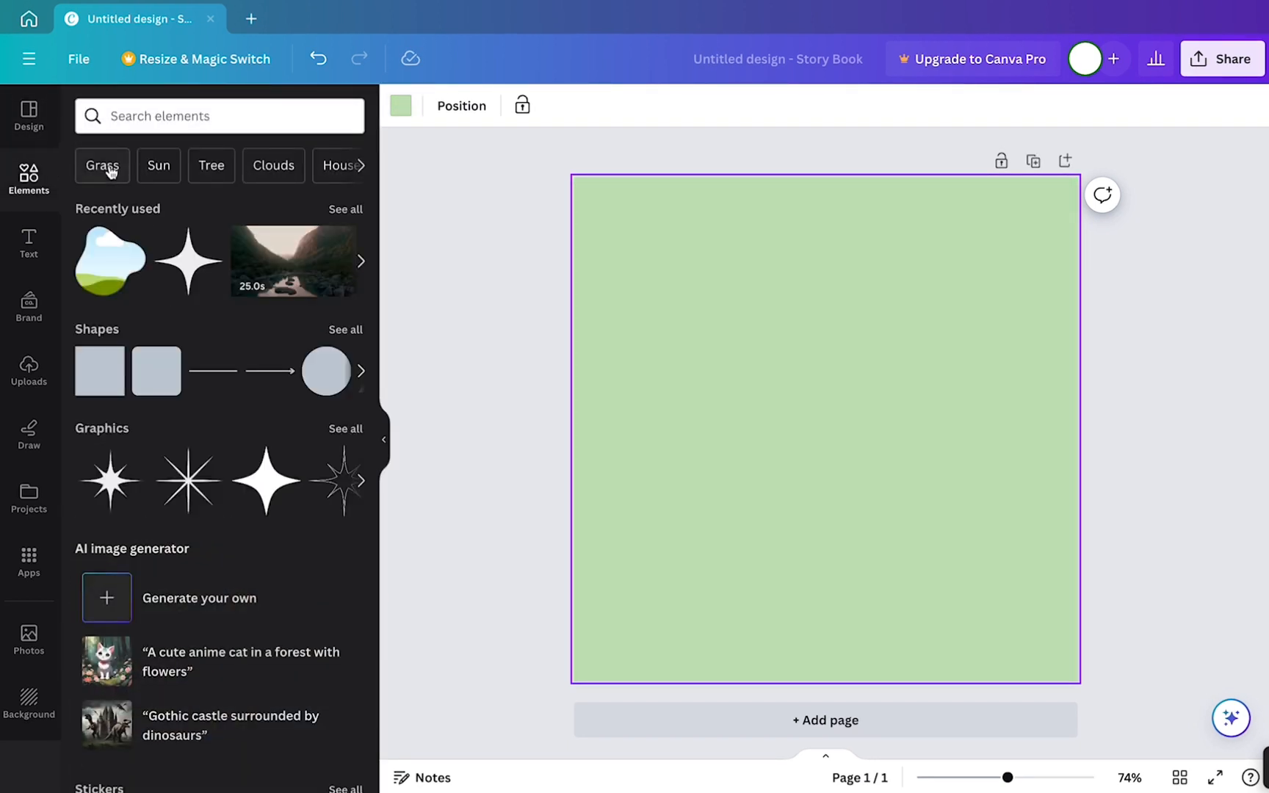
{"action": "scroll", "coordinate": [204, 404], "scroll_direction": "down", "scroll_amount": 15}
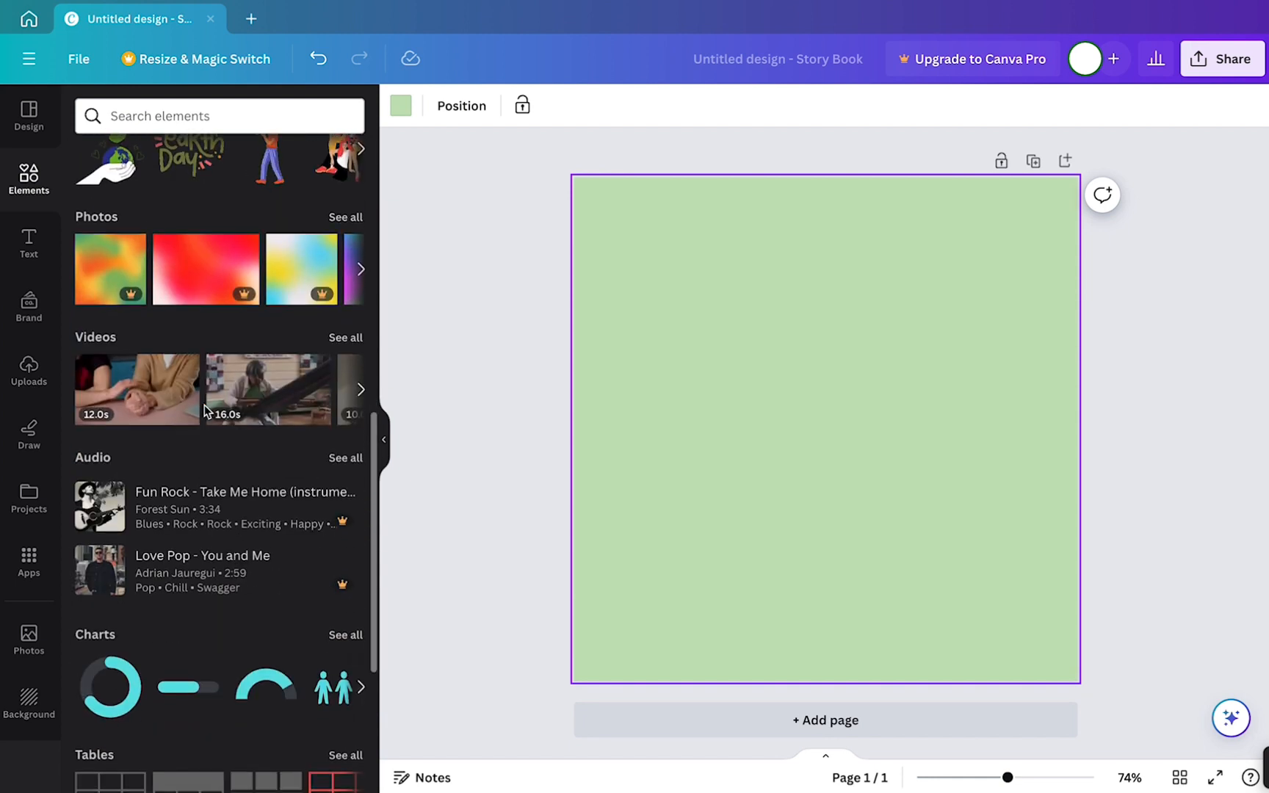
{"action": "scroll", "coordinate": [205, 411], "scroll_direction": "down", "scroll_amount": 3}
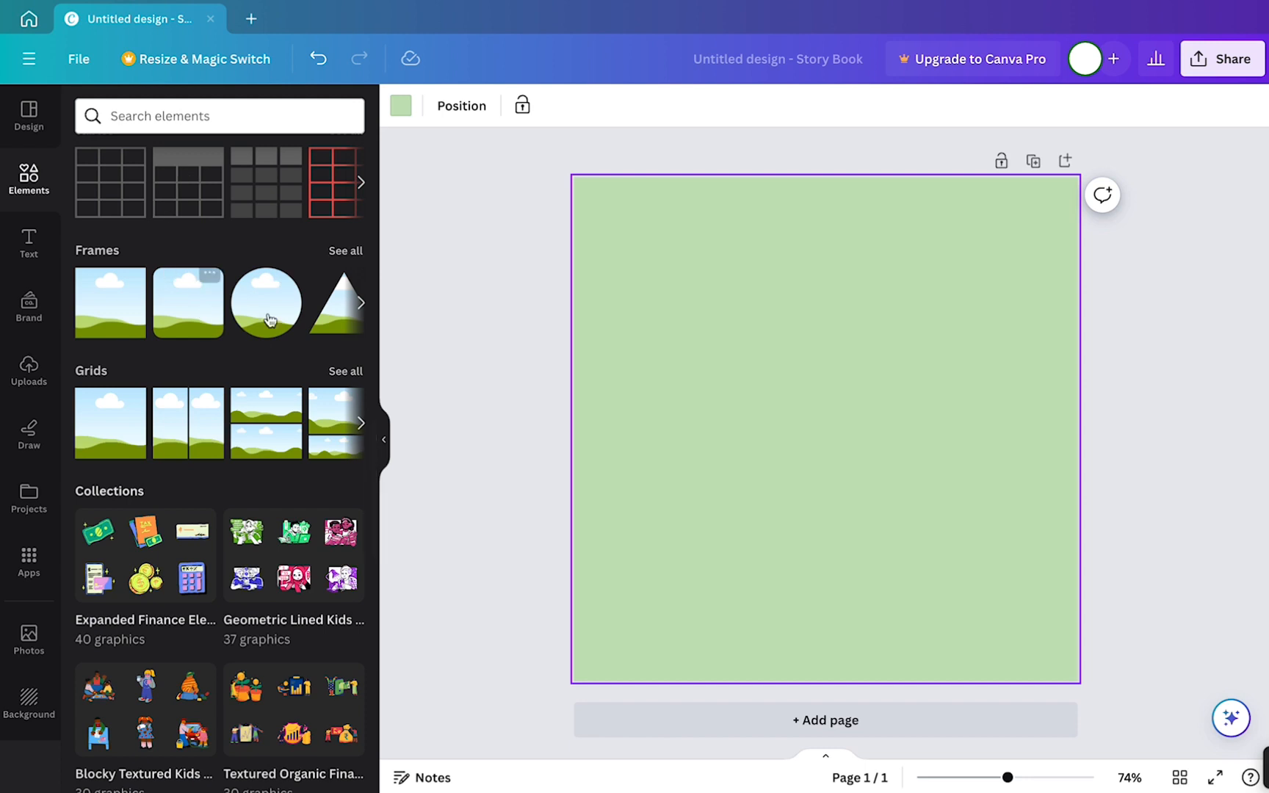
{"action": "left_click", "coordinate": [351, 252]}
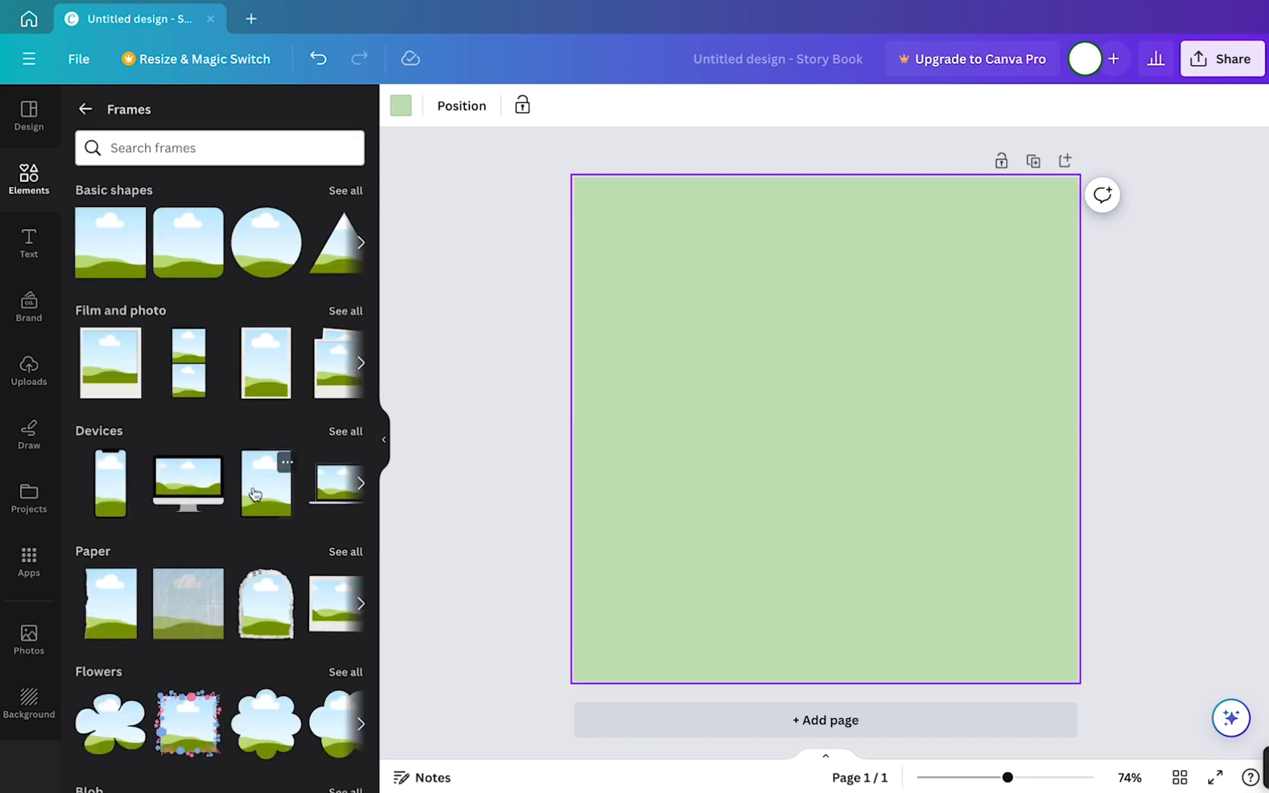
{"action": "scroll", "coordinate": [249, 490], "scroll_direction": "down", "scroll_amount": 5}
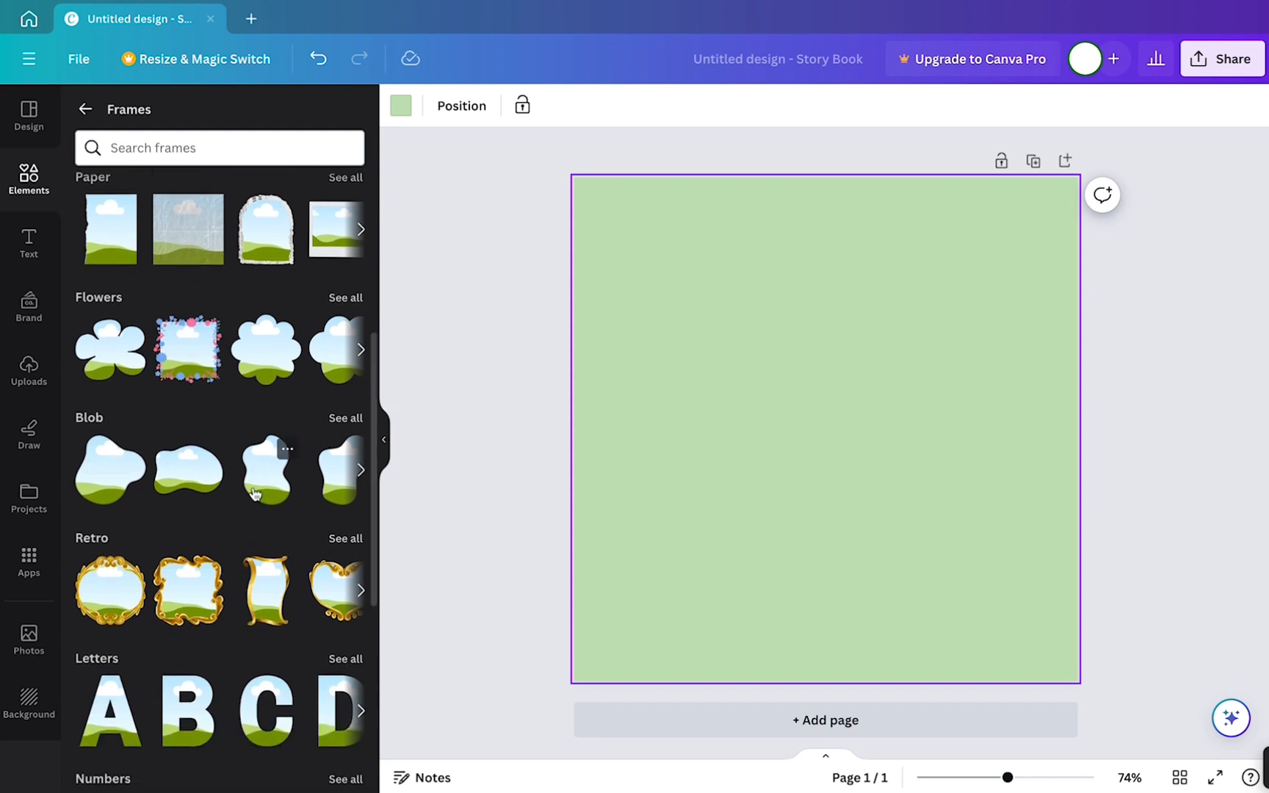
{"action": "scroll", "coordinate": [252, 493], "scroll_direction": "down", "scroll_amount": 1}
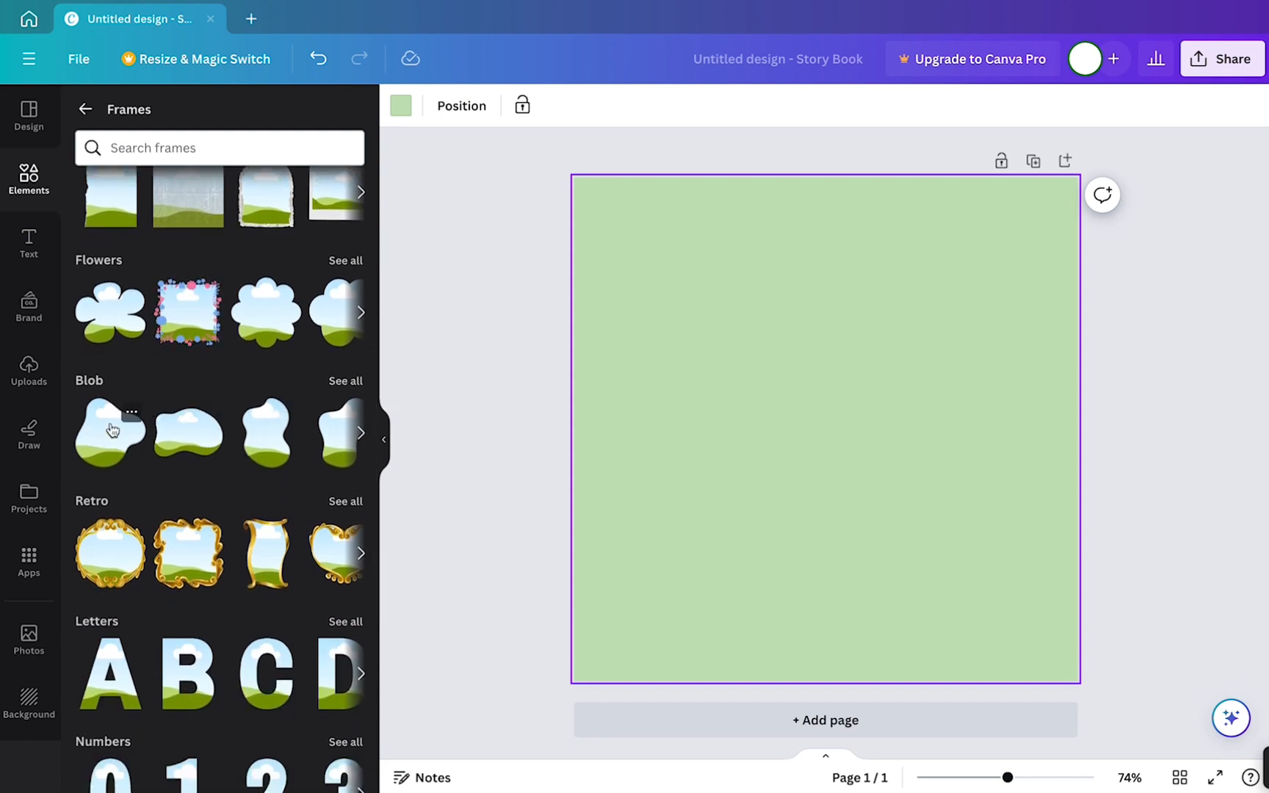
{"action": "left_click", "coordinate": [339, 381]}
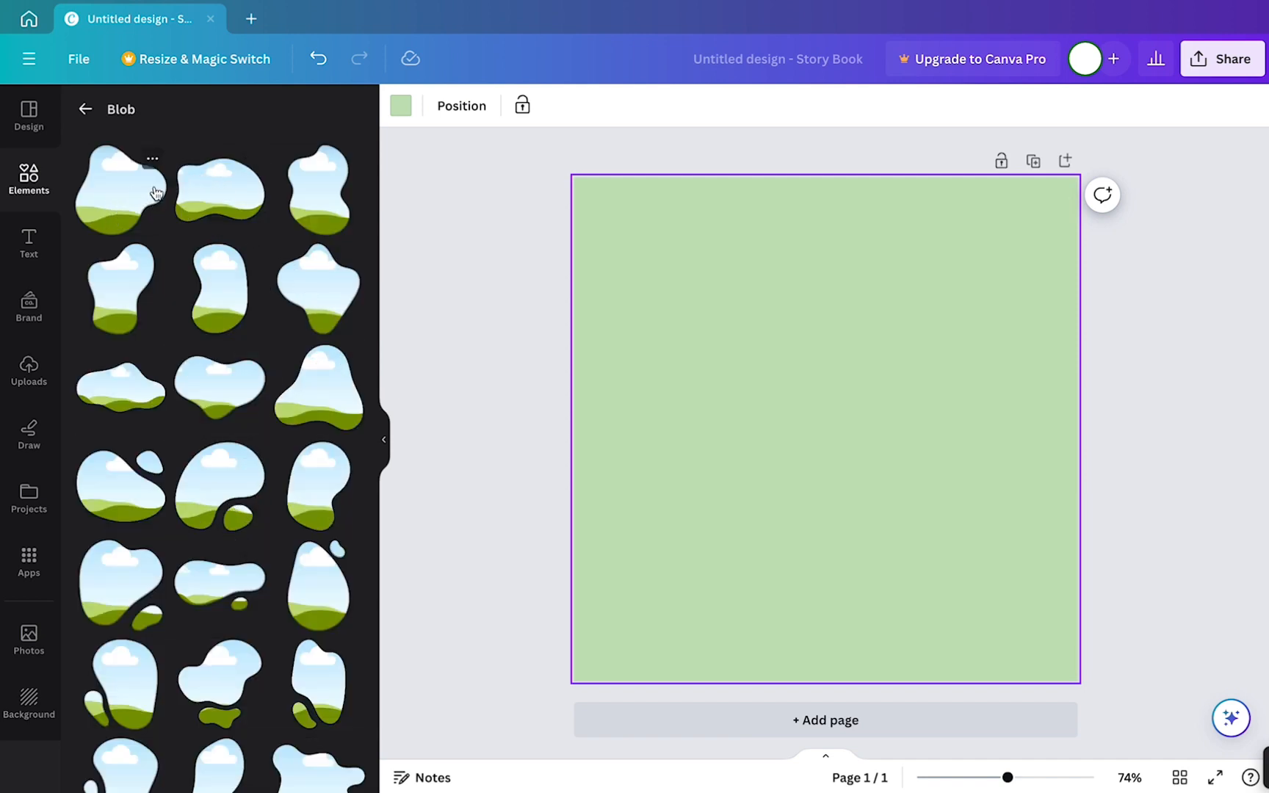
{"action": "left_click", "coordinate": [109, 210]}
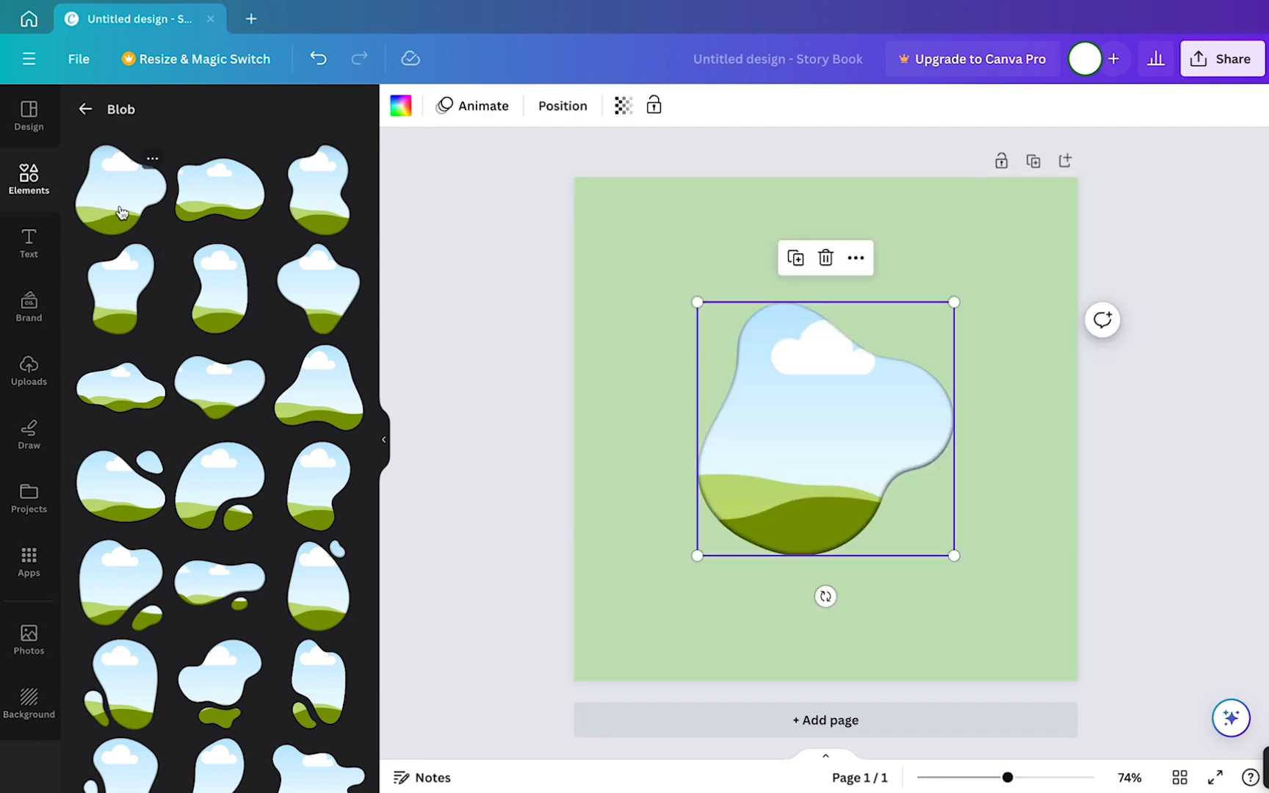
Step: Enlarge the blob frame and centre it in the lower part of the page
{"action": "left_click_drag", "start_coordinate": [828, 448], "coordinate": [830, 513]}
{"action": "left_click_drag", "start_coordinate": [954, 375], "coordinate": [1005, 323]}
{"action": "left_click_drag", "start_coordinate": [856, 506], "coordinate": [832, 524]}
{"action": "left_click", "coordinate": [712, 285]}
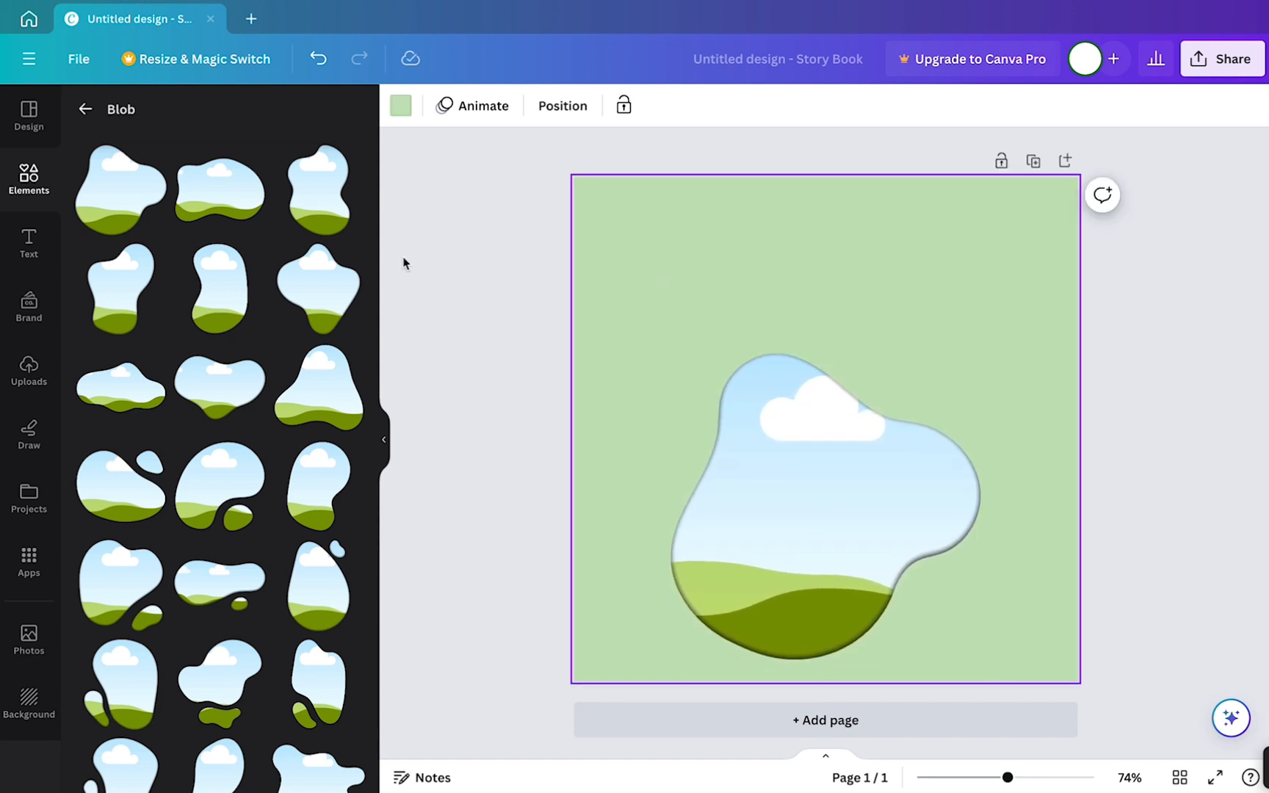
Step: Add a subheading reading "In a cozy meadow, Sammy, a small seed, dreamed of exploring beyond." and centre it above the blob frame
{"action": "left_click", "coordinate": [29, 245]}
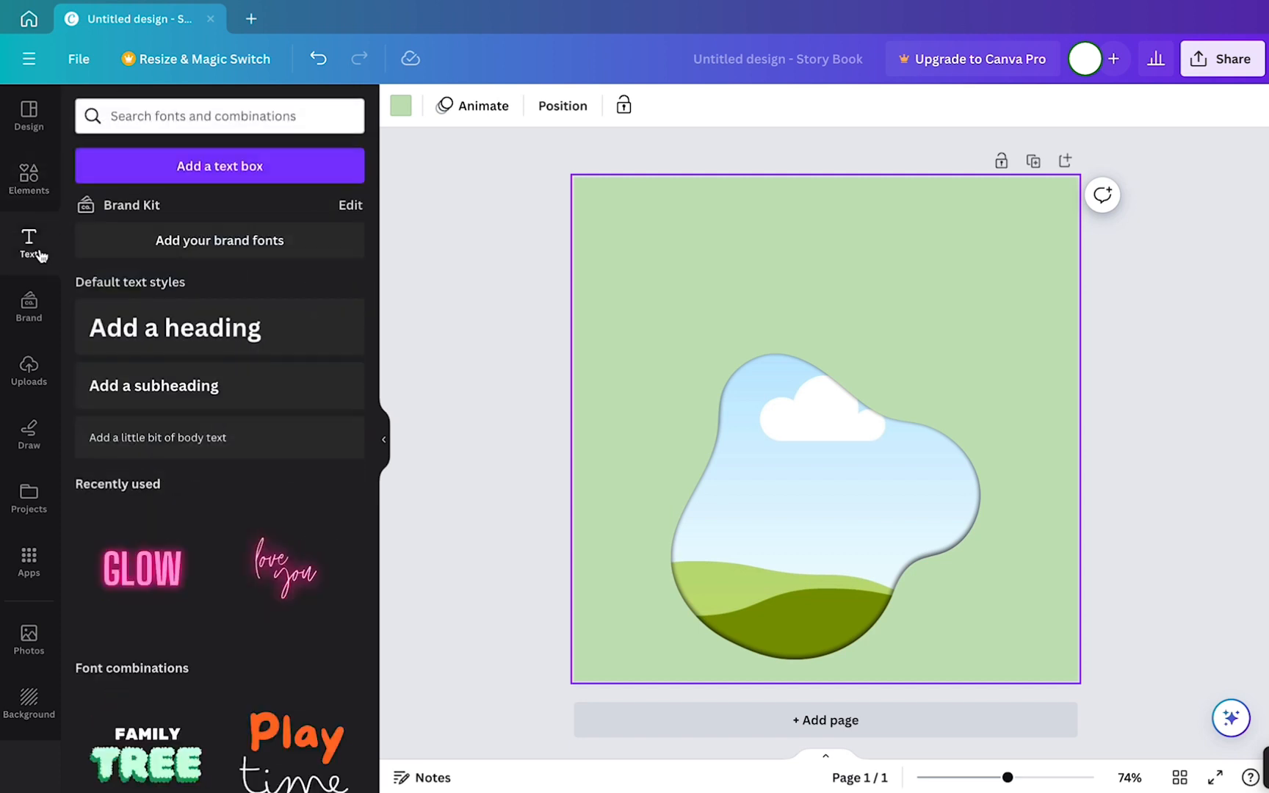
{"action": "left_click", "coordinate": [178, 389]}
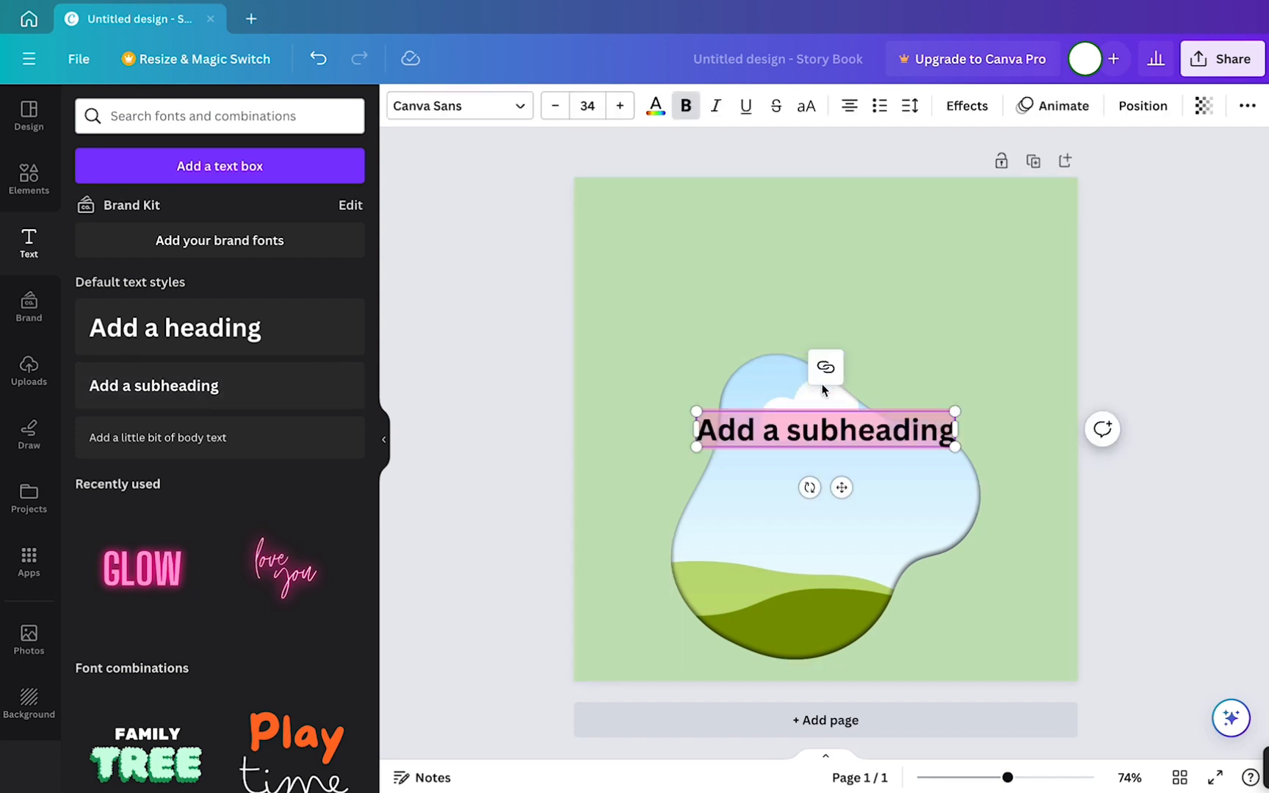
{"action": "type", "text": "In a cozy meadow, Sammy, a small seed, dreamed of exploring beyond. With courage, Sammy sprouted and faced challenges like rain and wind."}
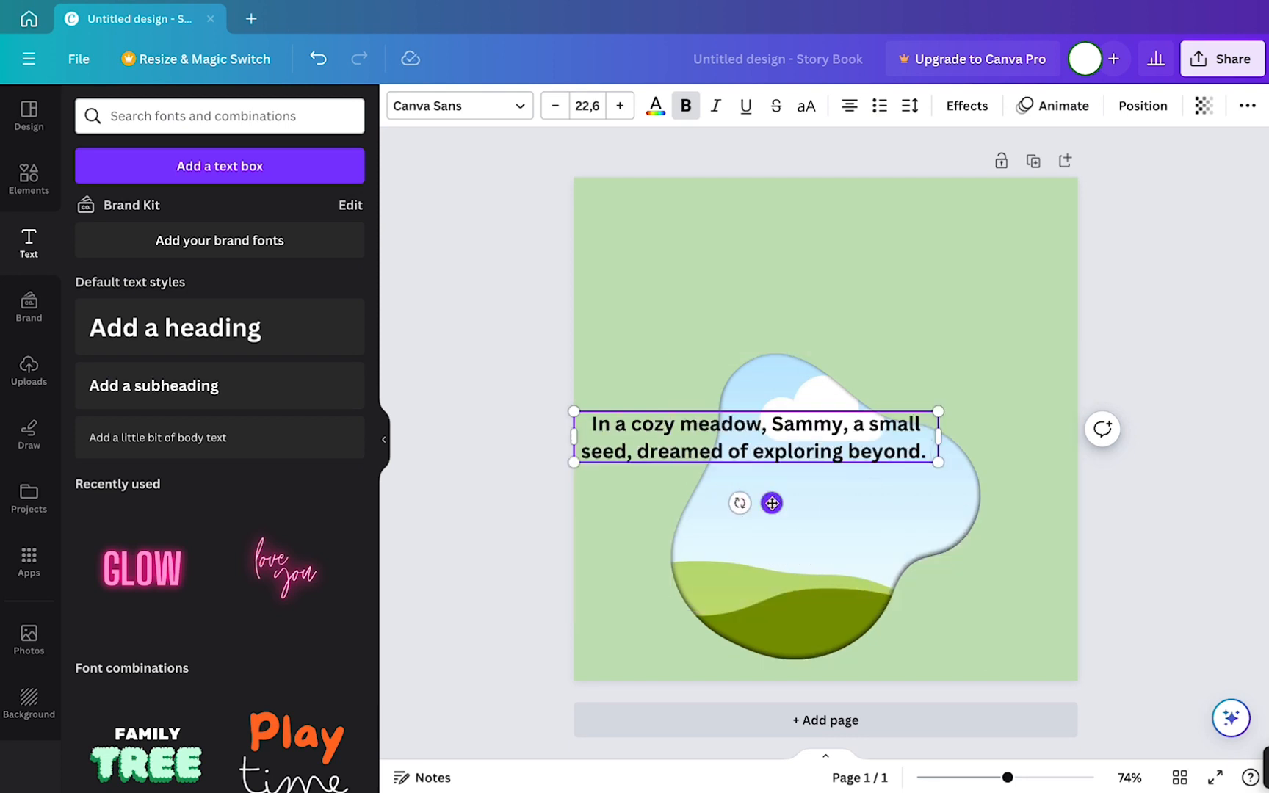
{"action": "left_click_drag", "start_coordinate": [771, 502], "coordinate": [844, 361]}
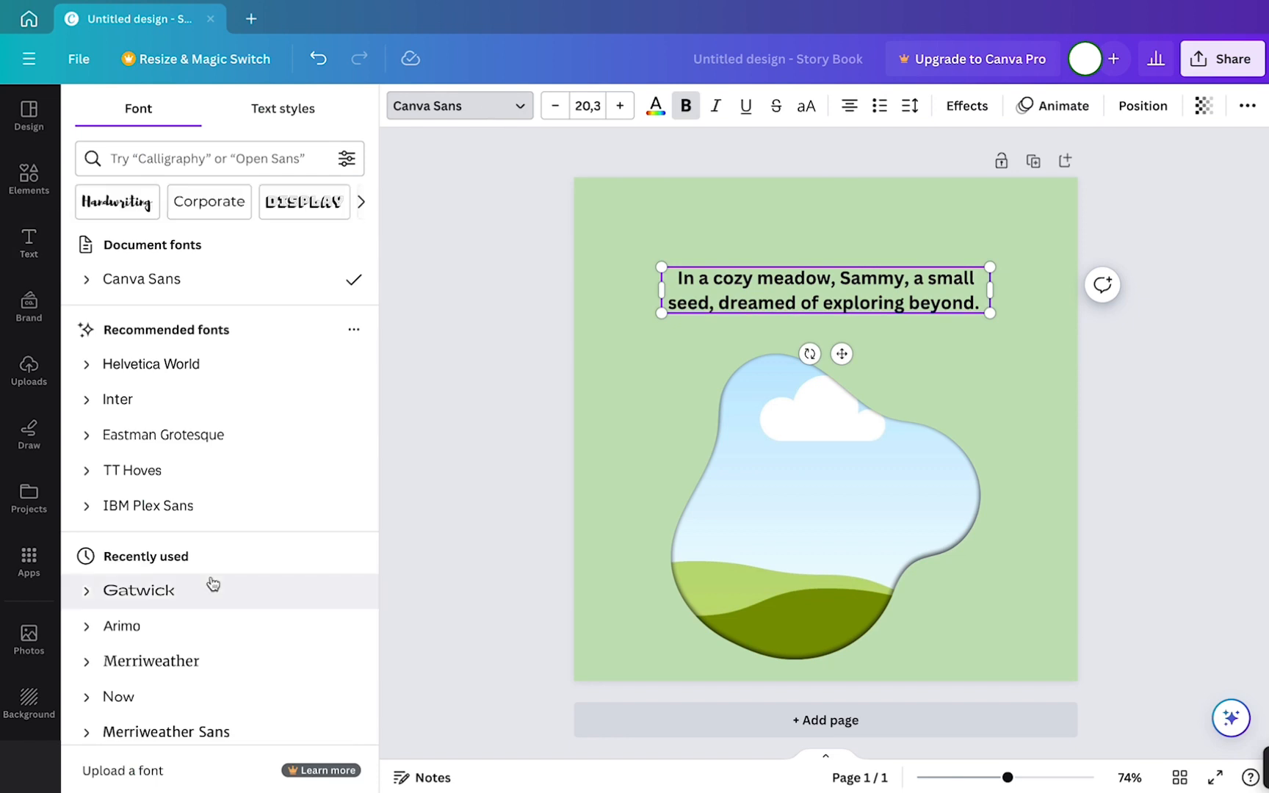
Step: Try a script font and Agrandir on the story text, and settle on Canva Student Font
{"action": "scroll", "coordinate": [213, 583], "scroll_direction": "down", "scroll_amount": 15}
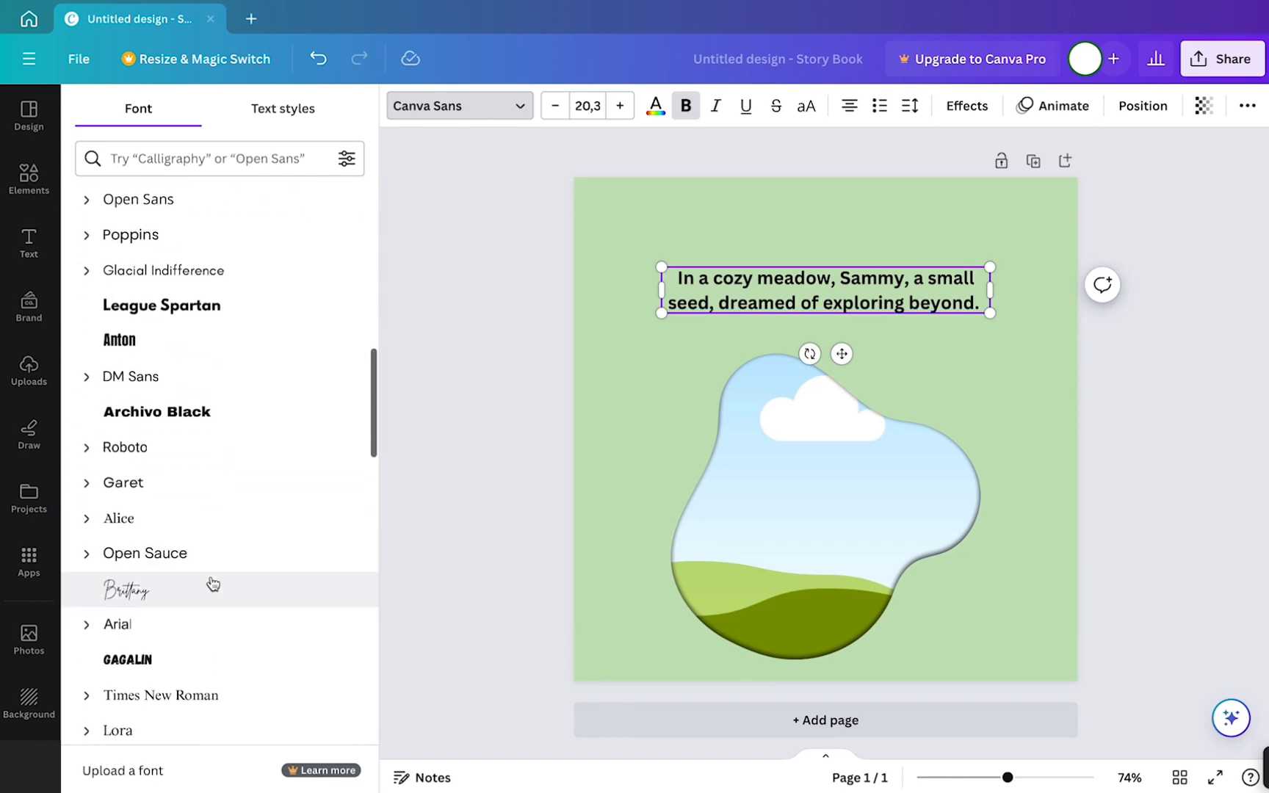
{"action": "left_click", "coordinate": [211, 571]}
{"action": "scroll", "coordinate": [212, 571], "scroll_direction": "down", "scroll_amount": 5}
{"action": "left_click", "coordinate": [198, 543]}
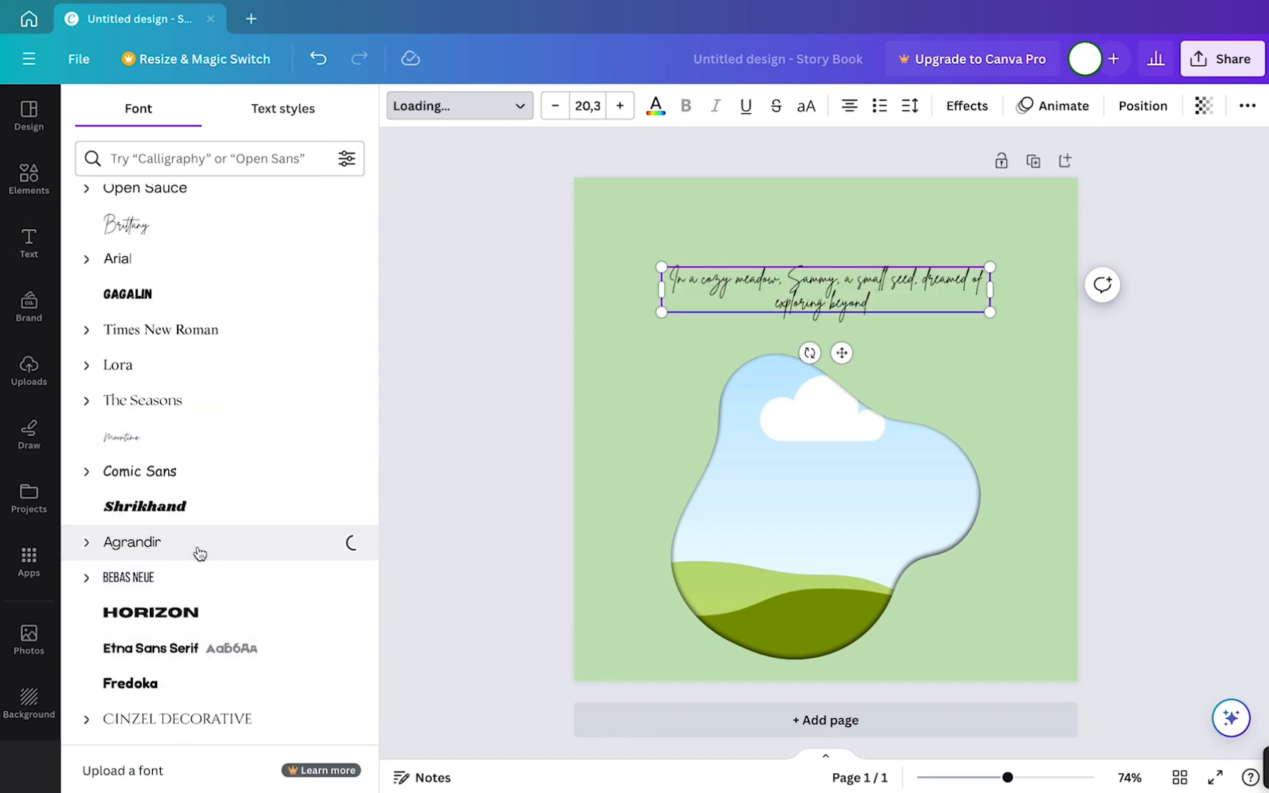
{"action": "scroll", "coordinate": [199, 551], "scroll_direction": "down", "scroll_amount": 2}
{"action": "scroll", "coordinate": [200, 552], "scroll_direction": "down", "scroll_amount": 5}
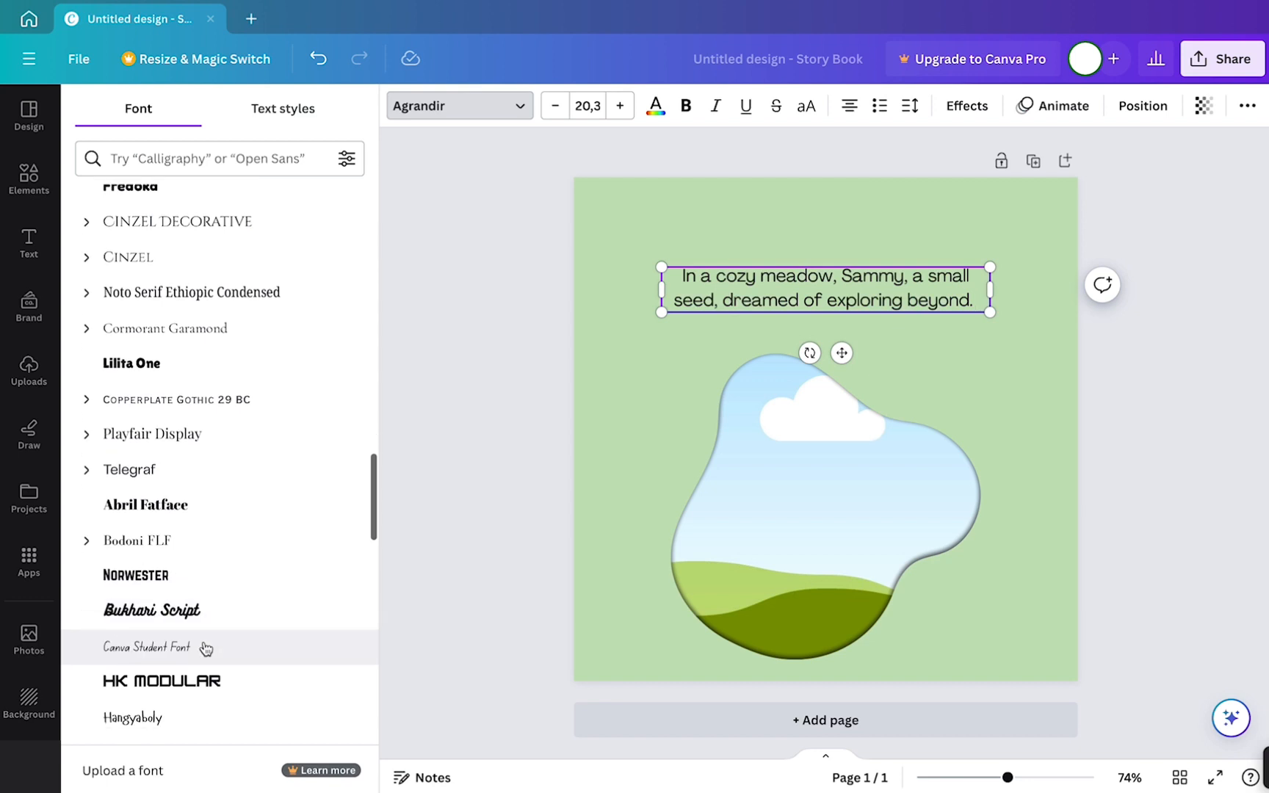
{"action": "left_click", "coordinate": [208, 646]}
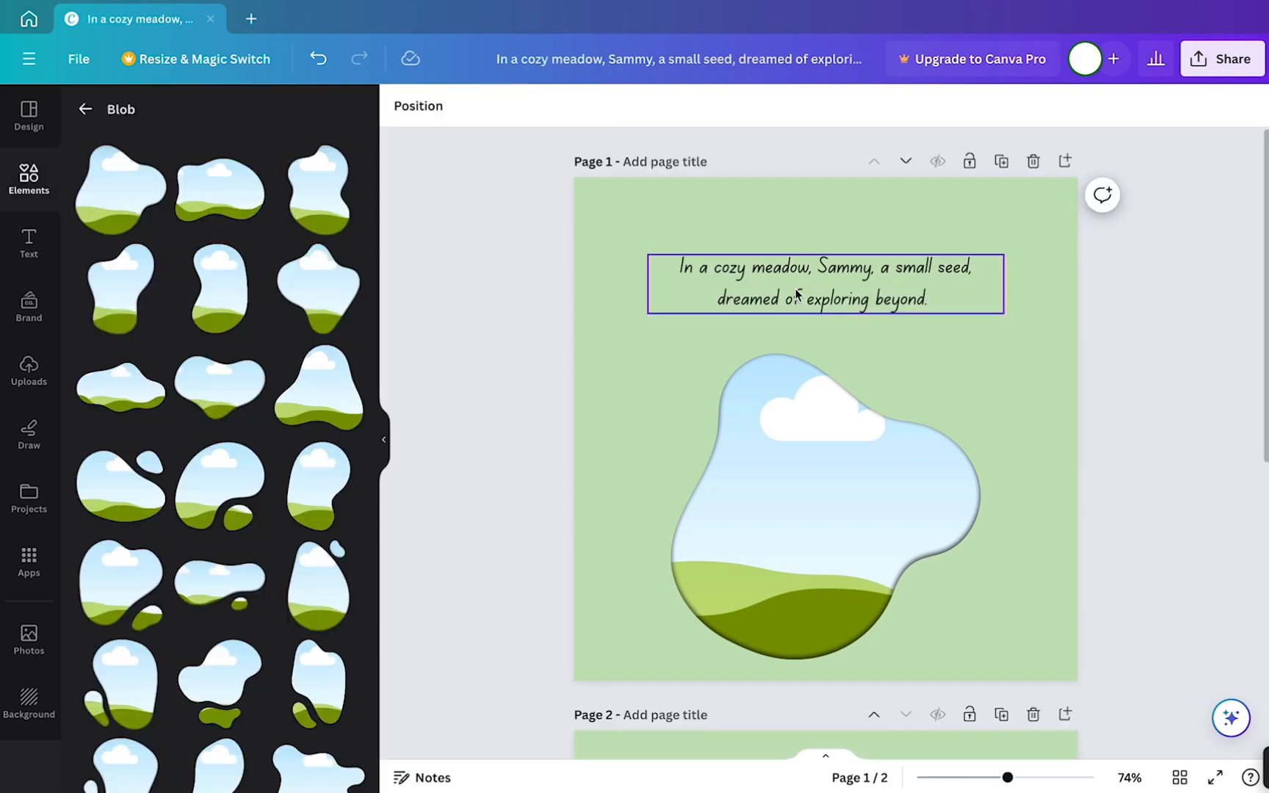
{"action": "left_click_drag", "start_coordinate": [853, 294], "coordinate": [919, 419]}
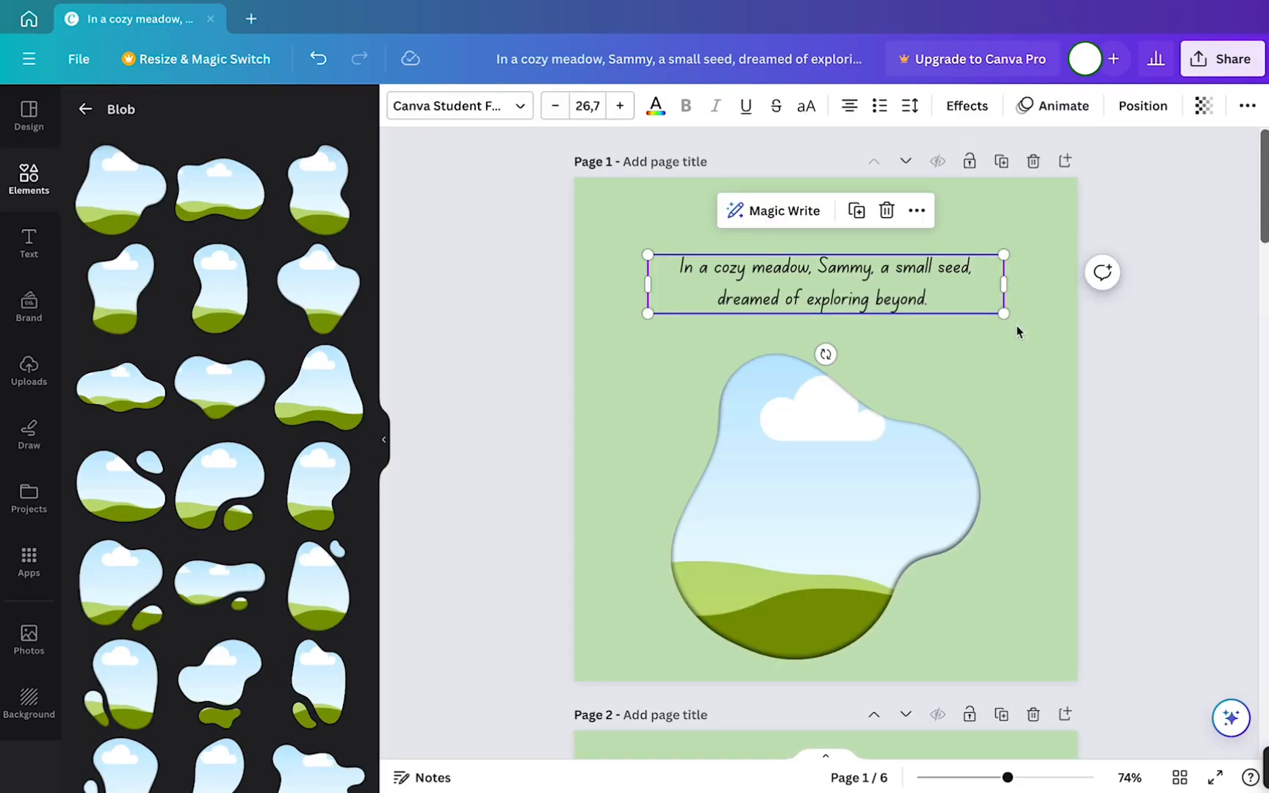
{"action": "left_click", "coordinate": [1155, 511]}
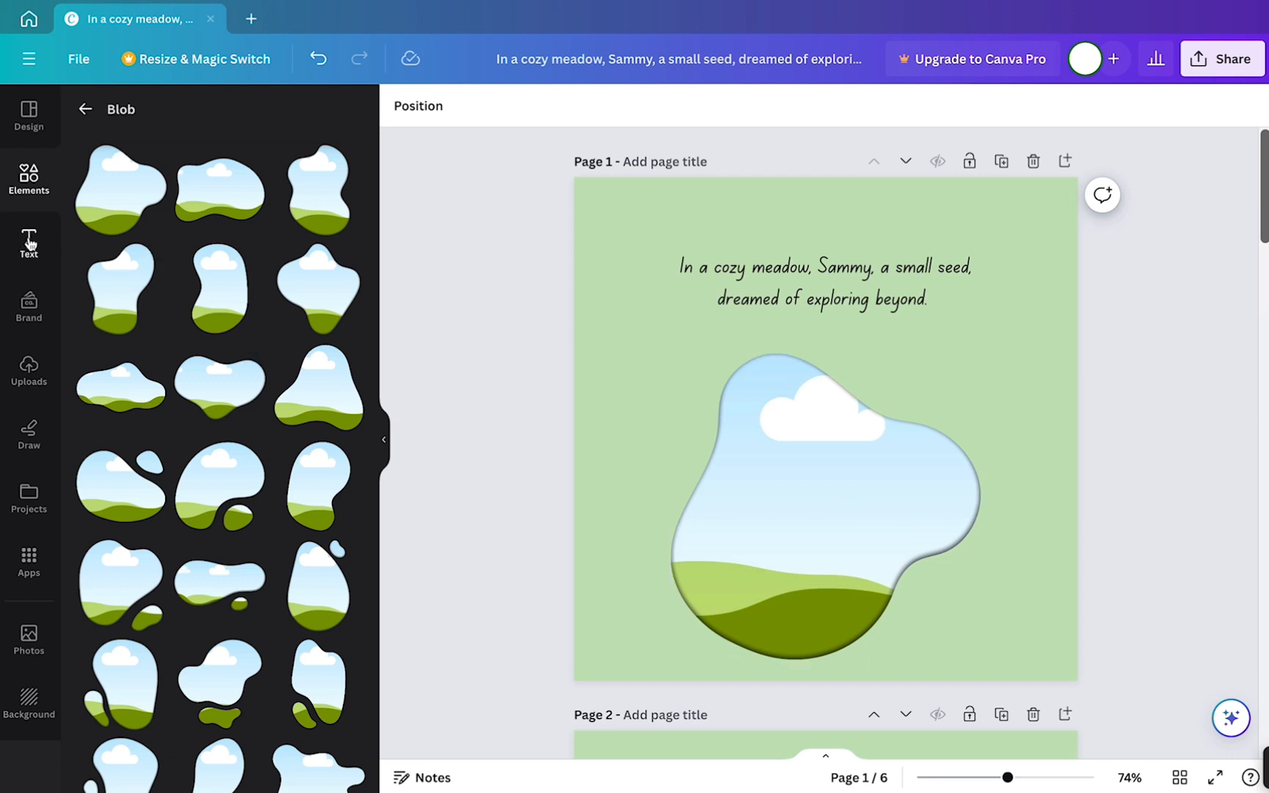
Step: Search the element graphics for "garden" and place the green bush with pink flowers along the lower edge of page 1
{"action": "left_click", "coordinate": [22, 190]}
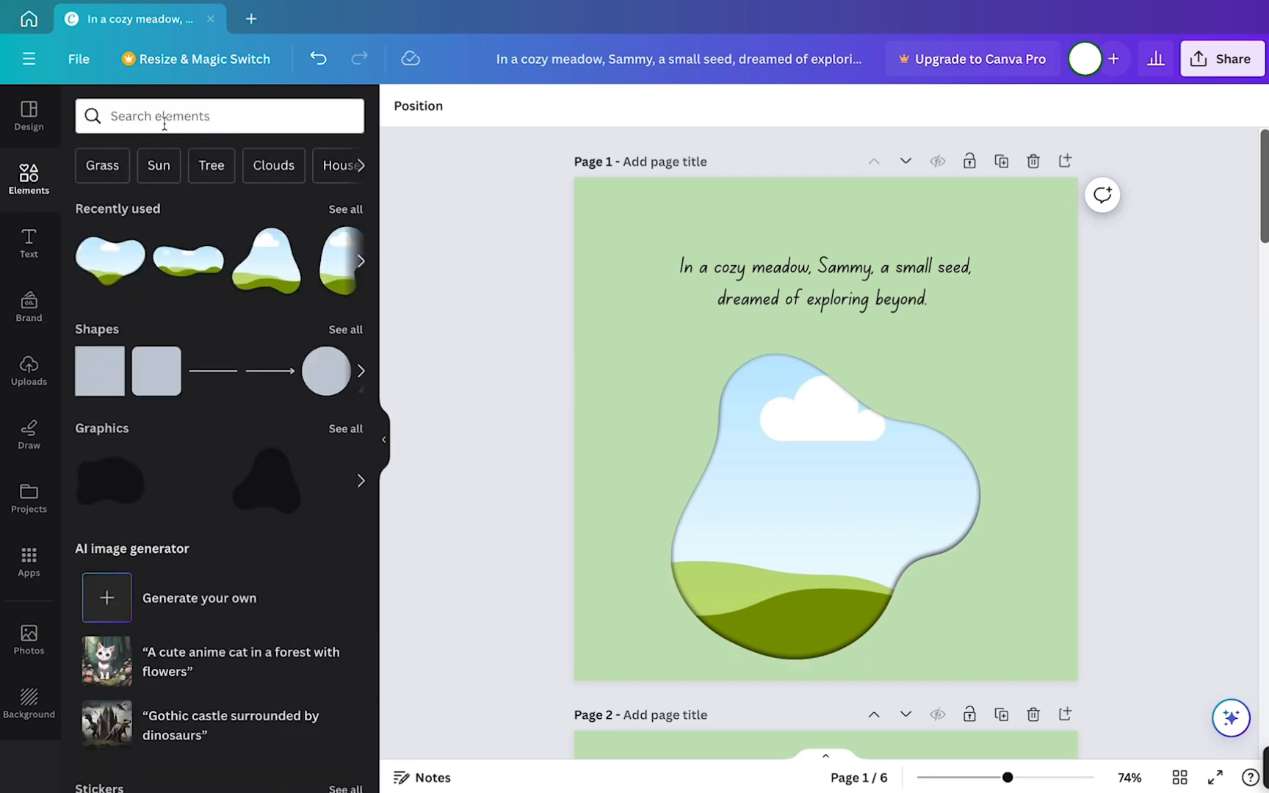
{"action": "left_click", "coordinate": [163, 119]}
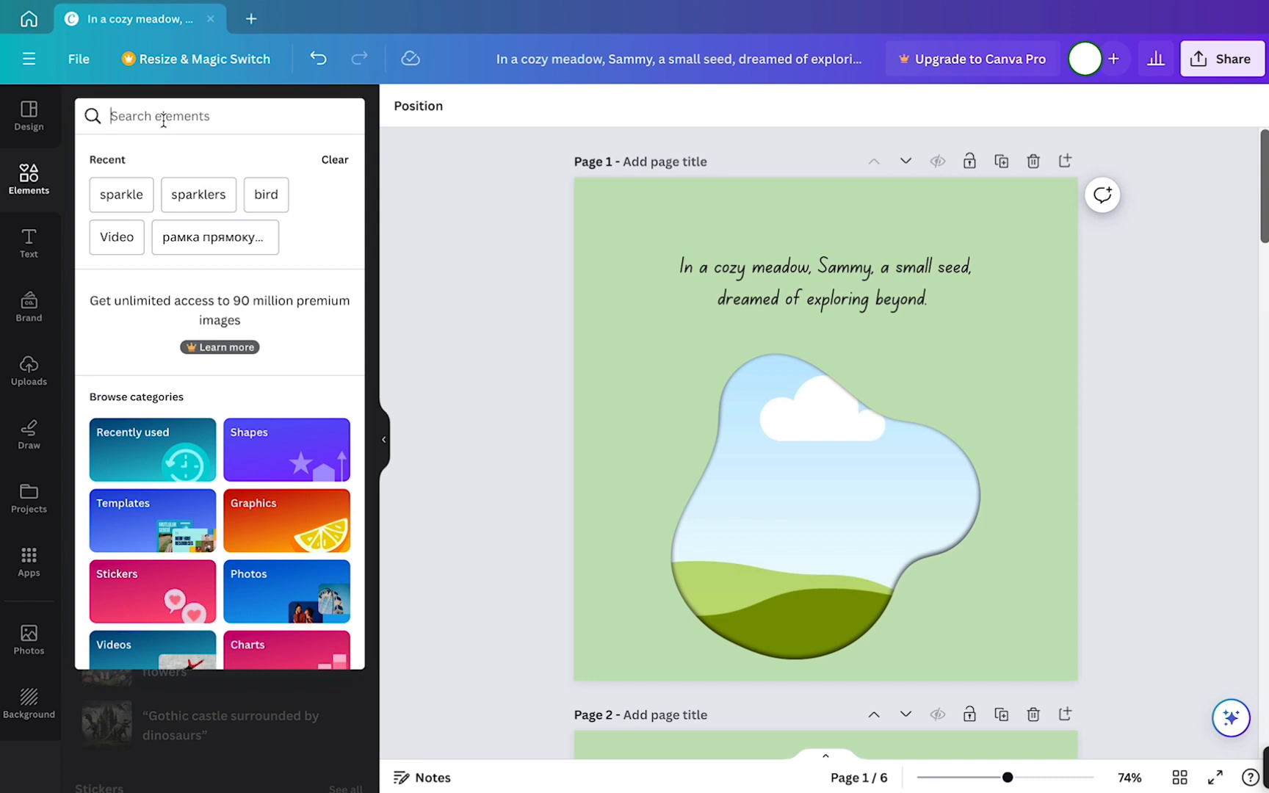
{"action": "type", "text": "garden"}
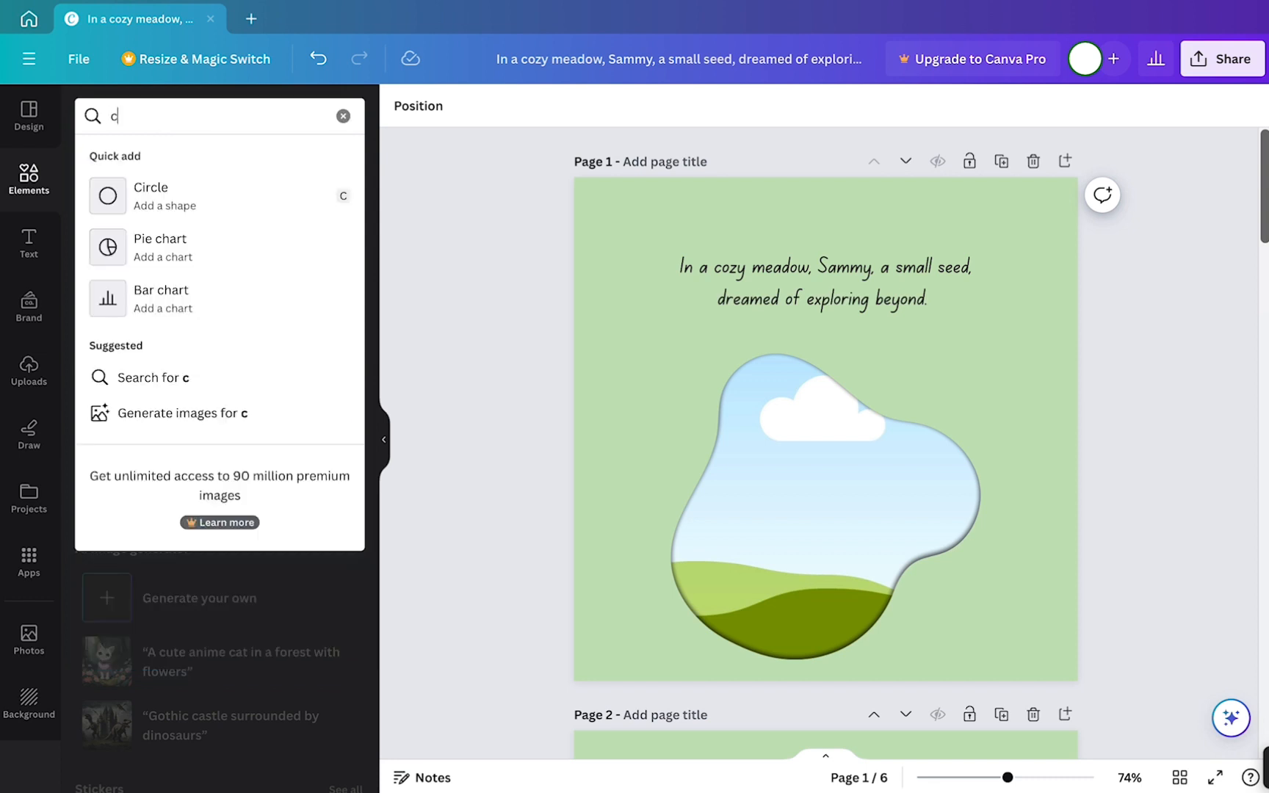
{"action": "key", "text": "Return"}
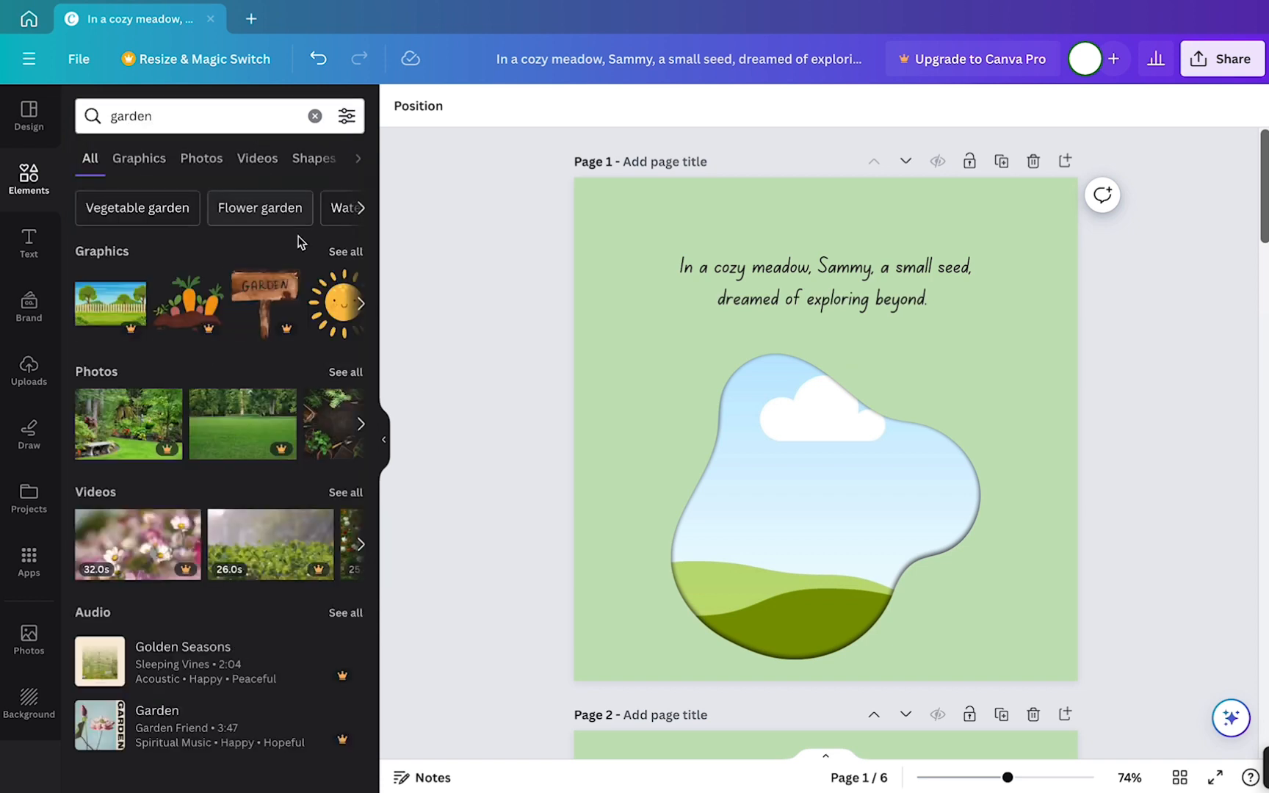
{"action": "left_click", "coordinate": [345, 253]}
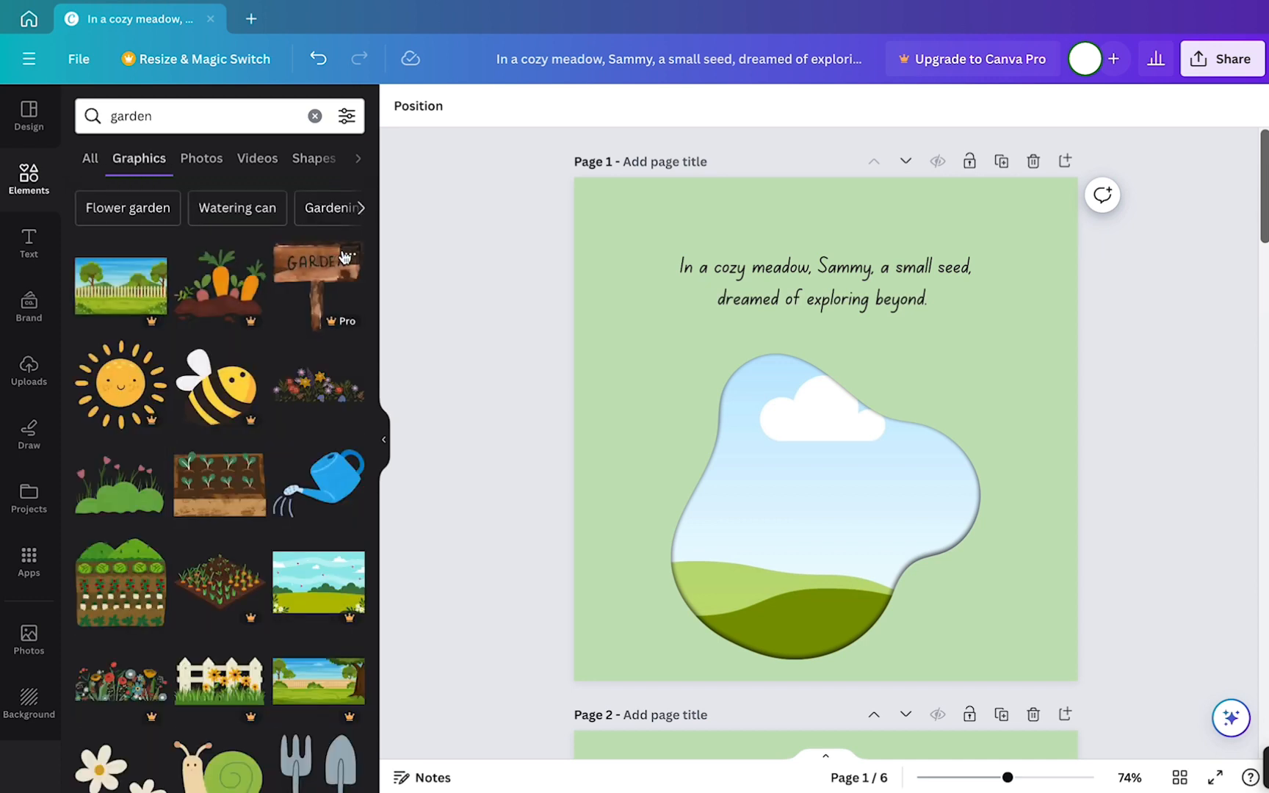
{"action": "left_click", "coordinate": [124, 495]}
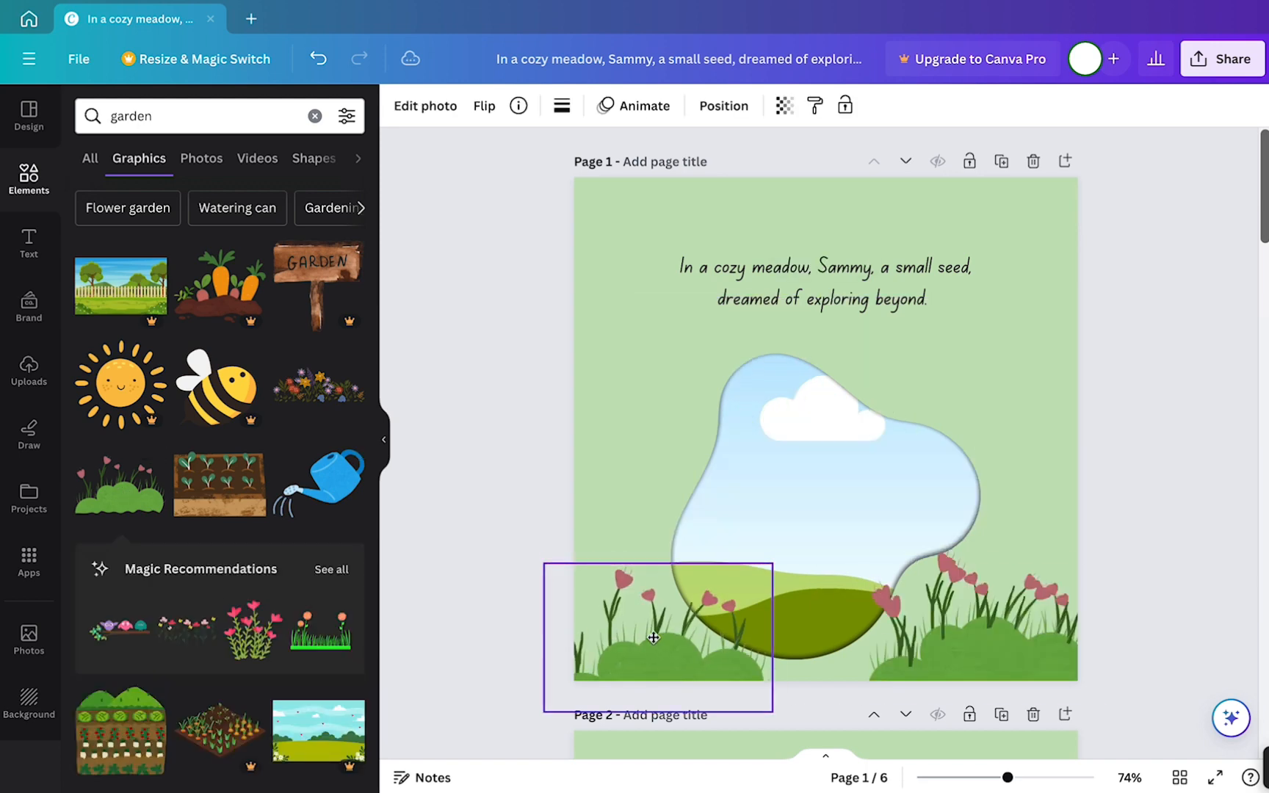
{"action": "left_click_drag", "start_coordinate": [654, 639], "coordinate": [673, 634]}
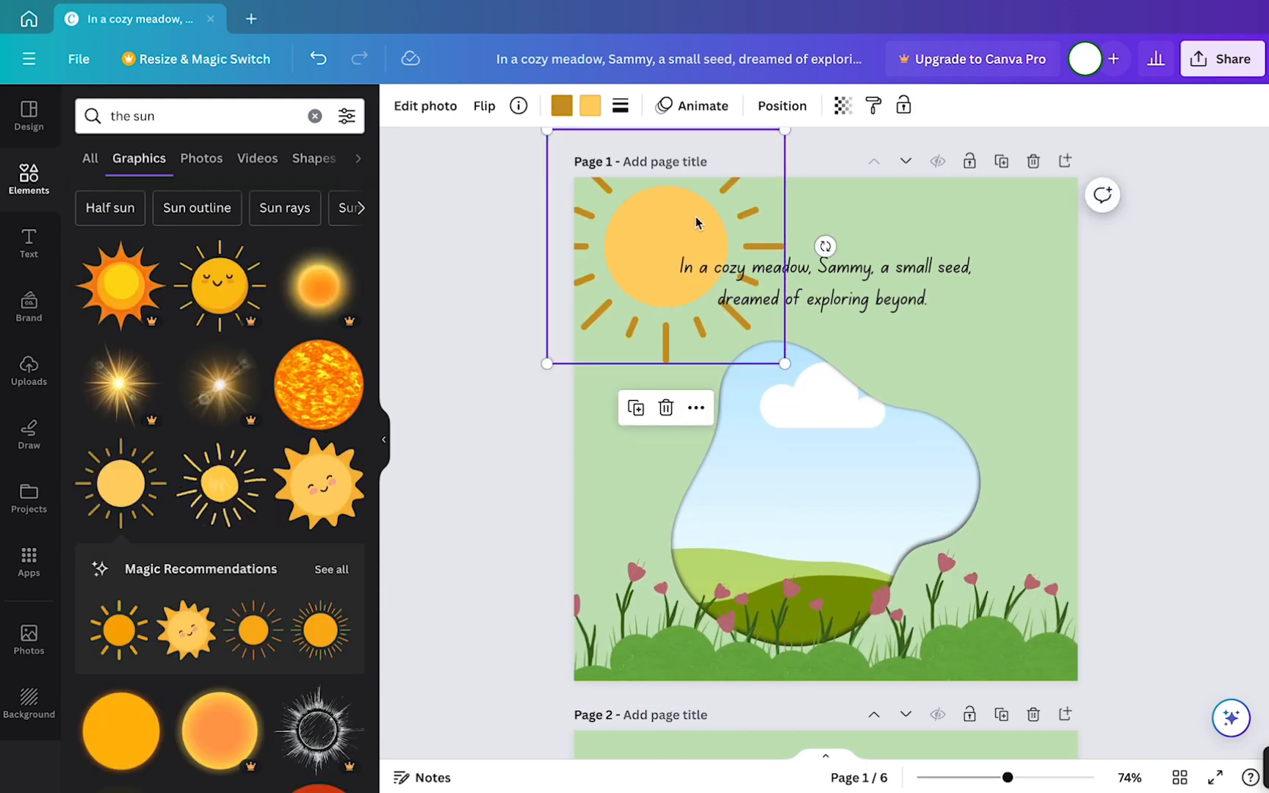
Step: Position the sun in the upper left corner of page 1 and make it semi-transparent
{"action": "left_click_drag", "start_coordinate": [694, 195], "coordinate": [699, 226]}
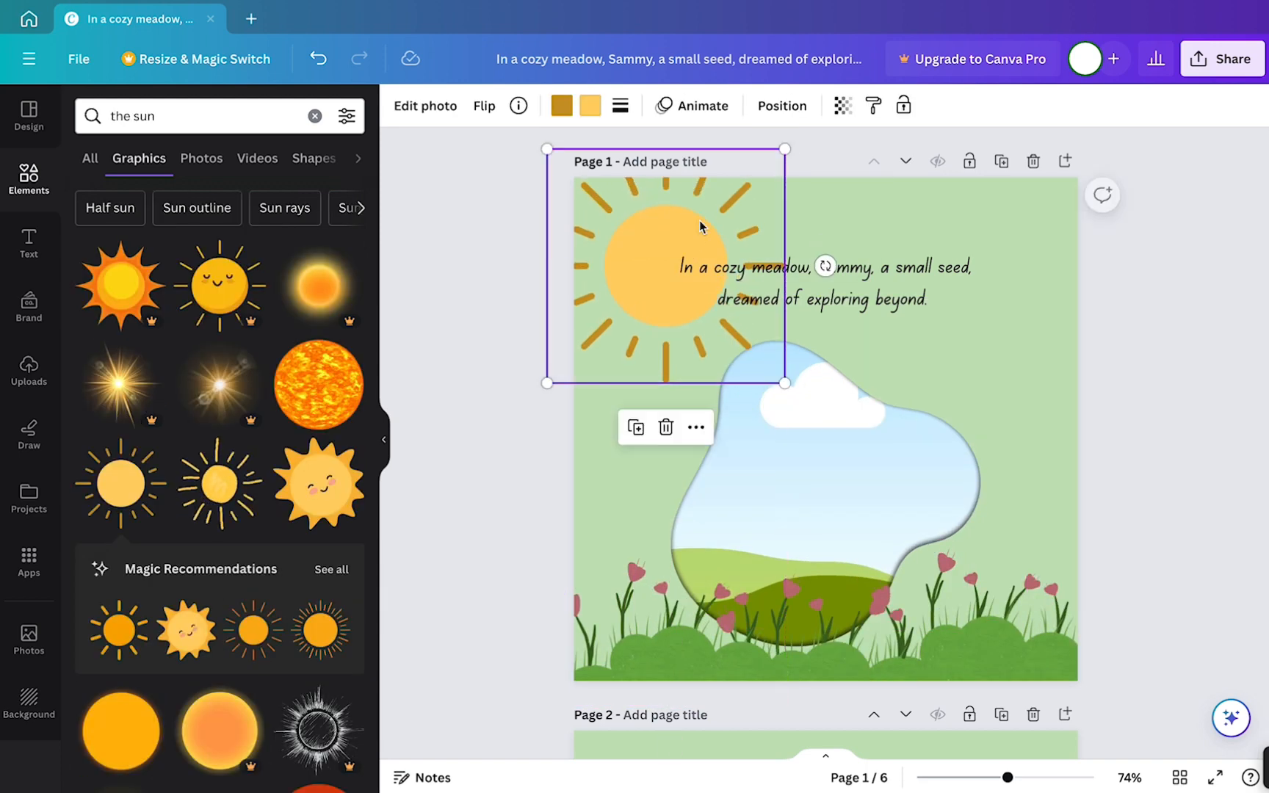
{"action": "left_click", "coordinate": [842, 105]}
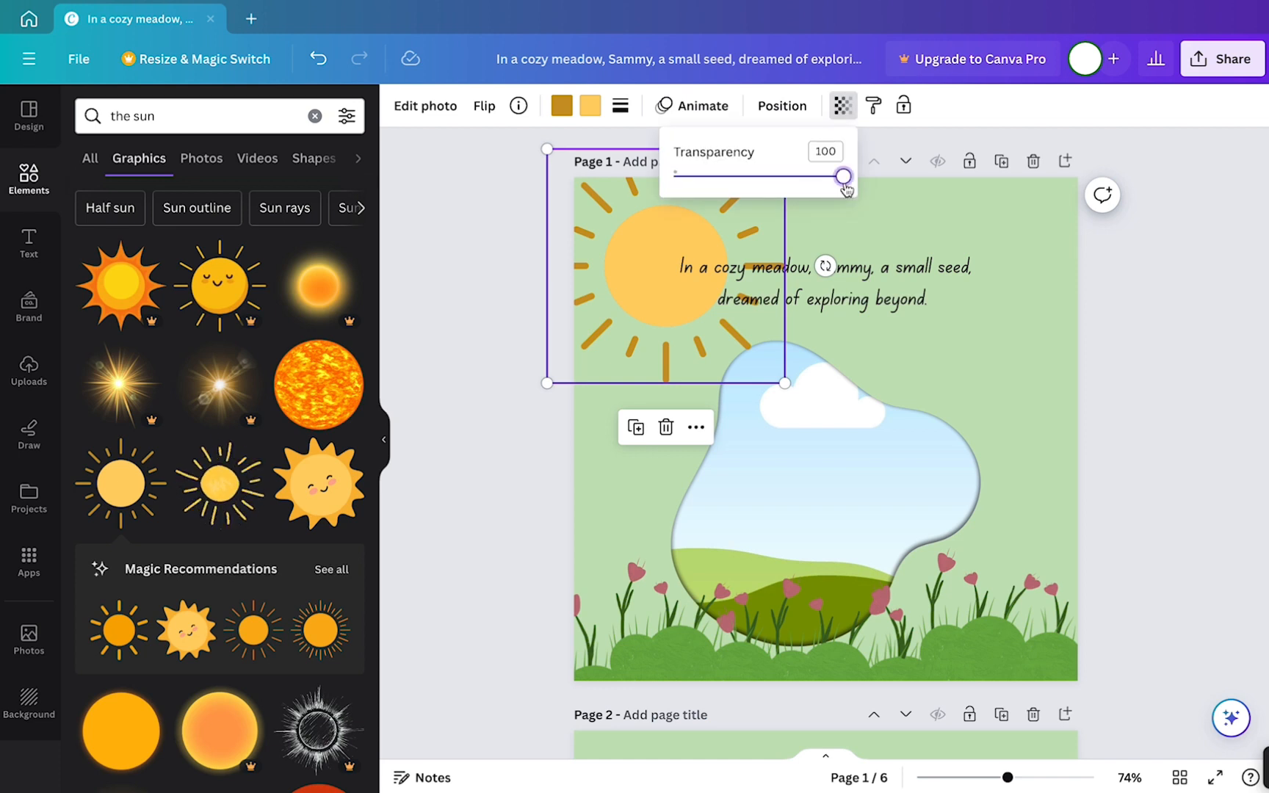
{"action": "mouse_move", "coordinate": [846, 189]}
{"action": "left_mouse_down"}
{"action": "mouse_move", "coordinate": [748, 192]}
{"action": "mouse_move", "coordinate": [849, 189]}
{"action": "mouse_move", "coordinate": [785, 192]}
{"action": "mouse_move", "coordinate": [793, 203]}
{"action": "mouse_move", "coordinate": [841, 186]}
{"action": "left_mouse_up"}
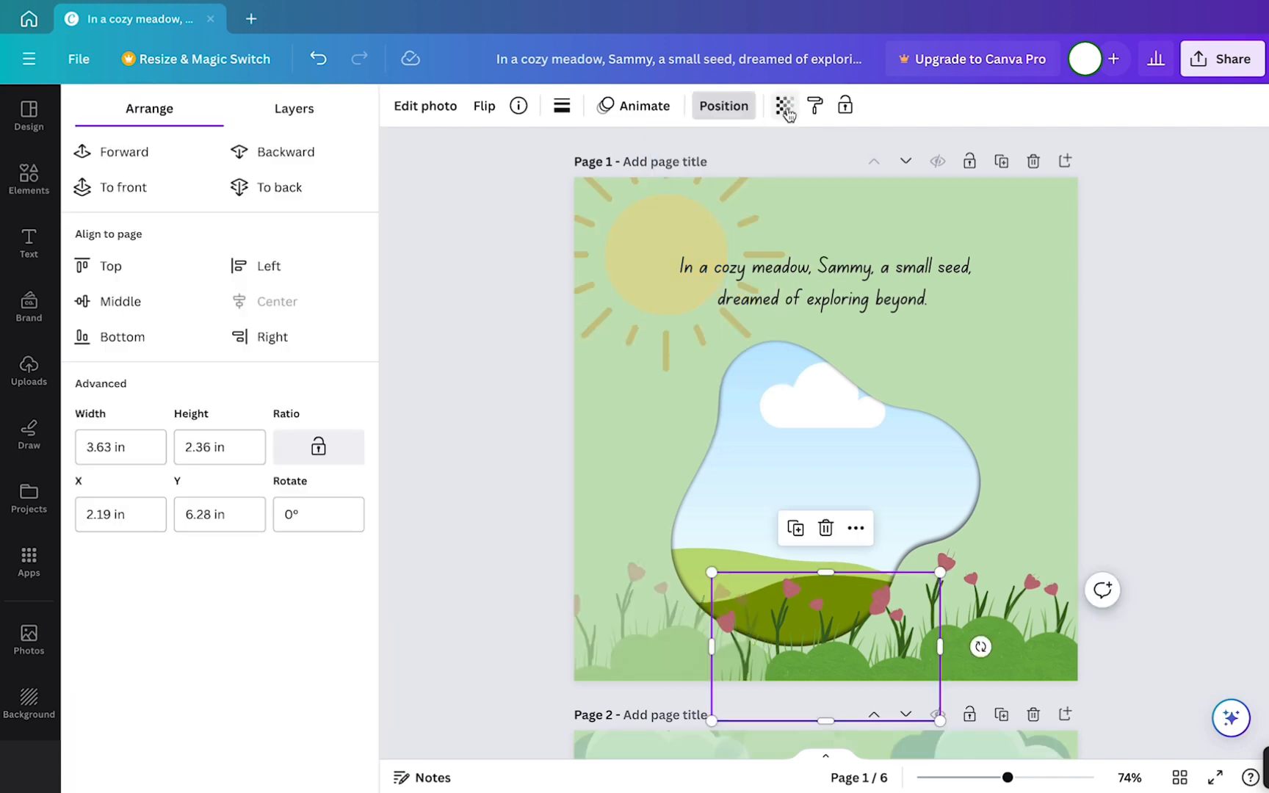
Step: Set the middle flower bush's transparency to 29 on page 1, and send the left and middle bushes behind the blob frame
{"action": "left_click", "coordinate": [787, 112]}
{"action": "left_click_drag", "start_coordinate": [782, 175], "coordinate": [663, 172]}
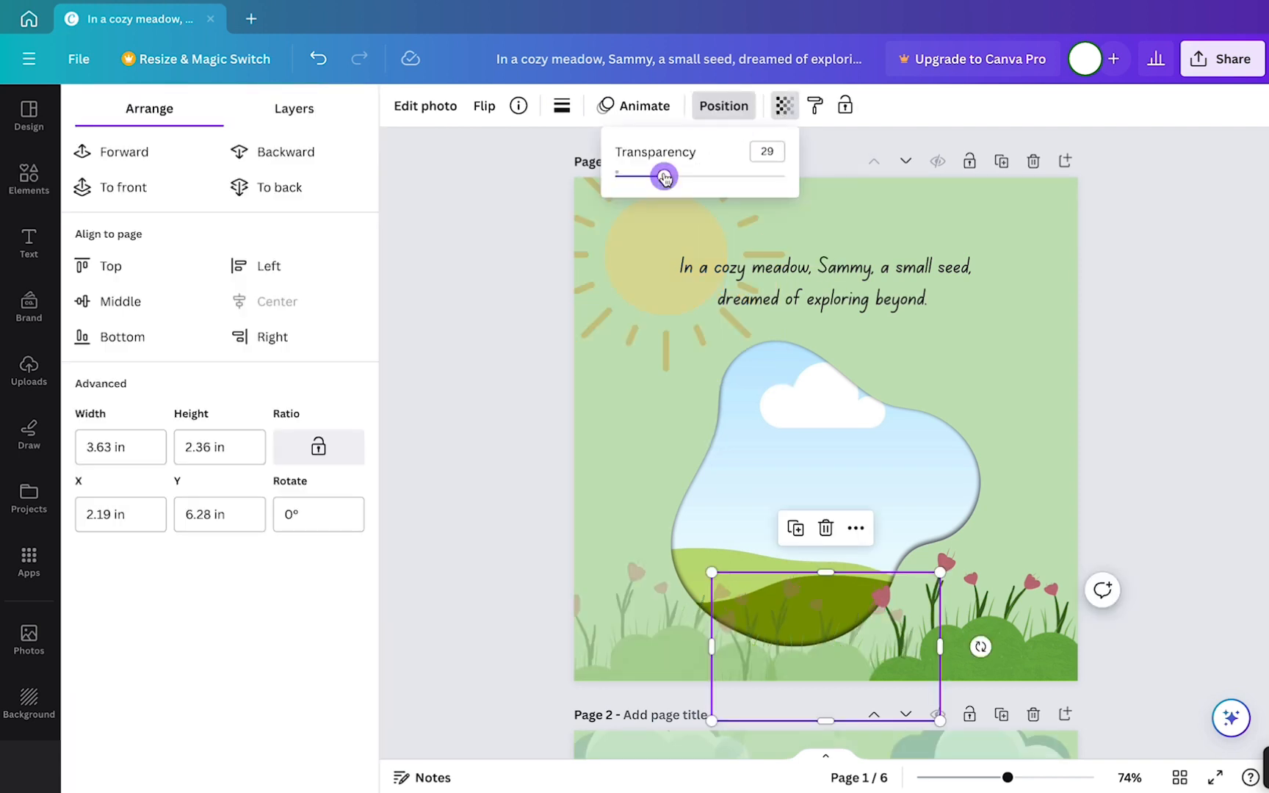
{"action": "left_click", "coordinate": [636, 644]}
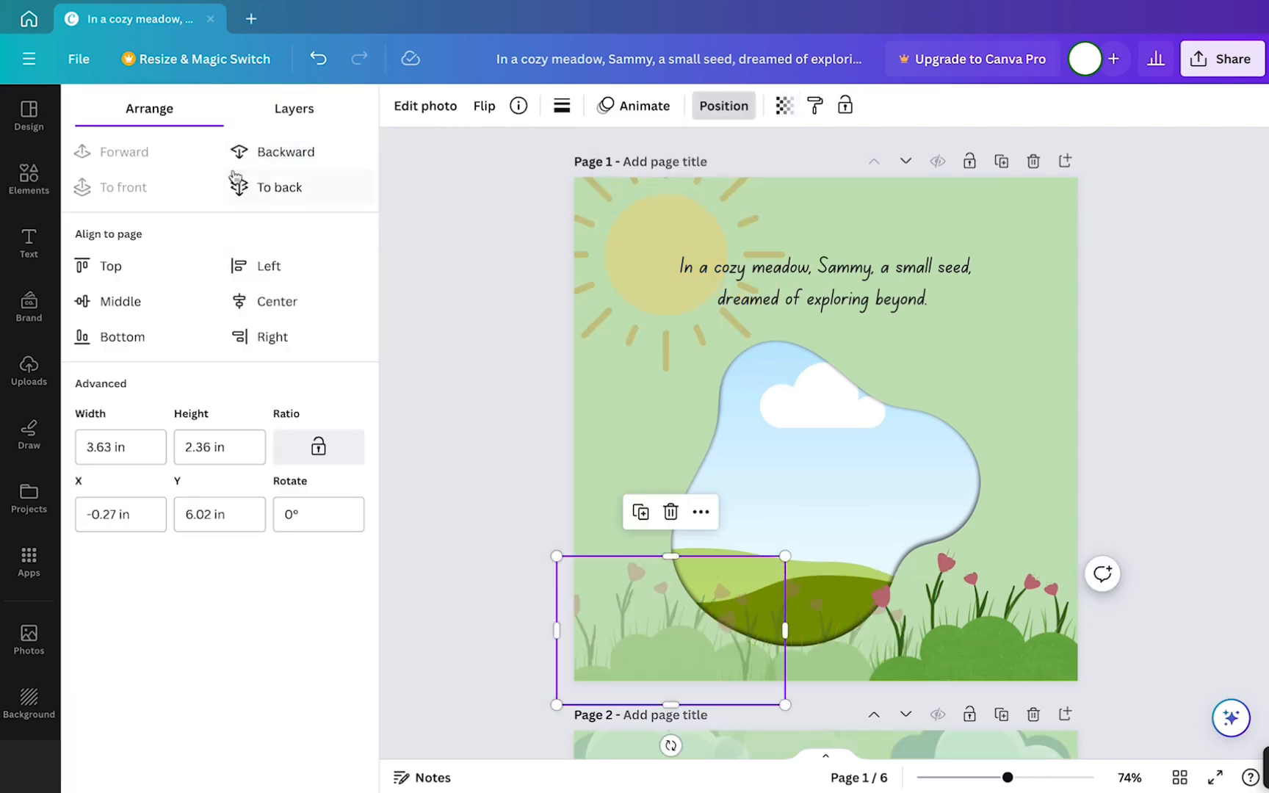
{"action": "left_click", "coordinate": [268, 187]}
{"action": "left_click", "coordinate": [849, 662]}
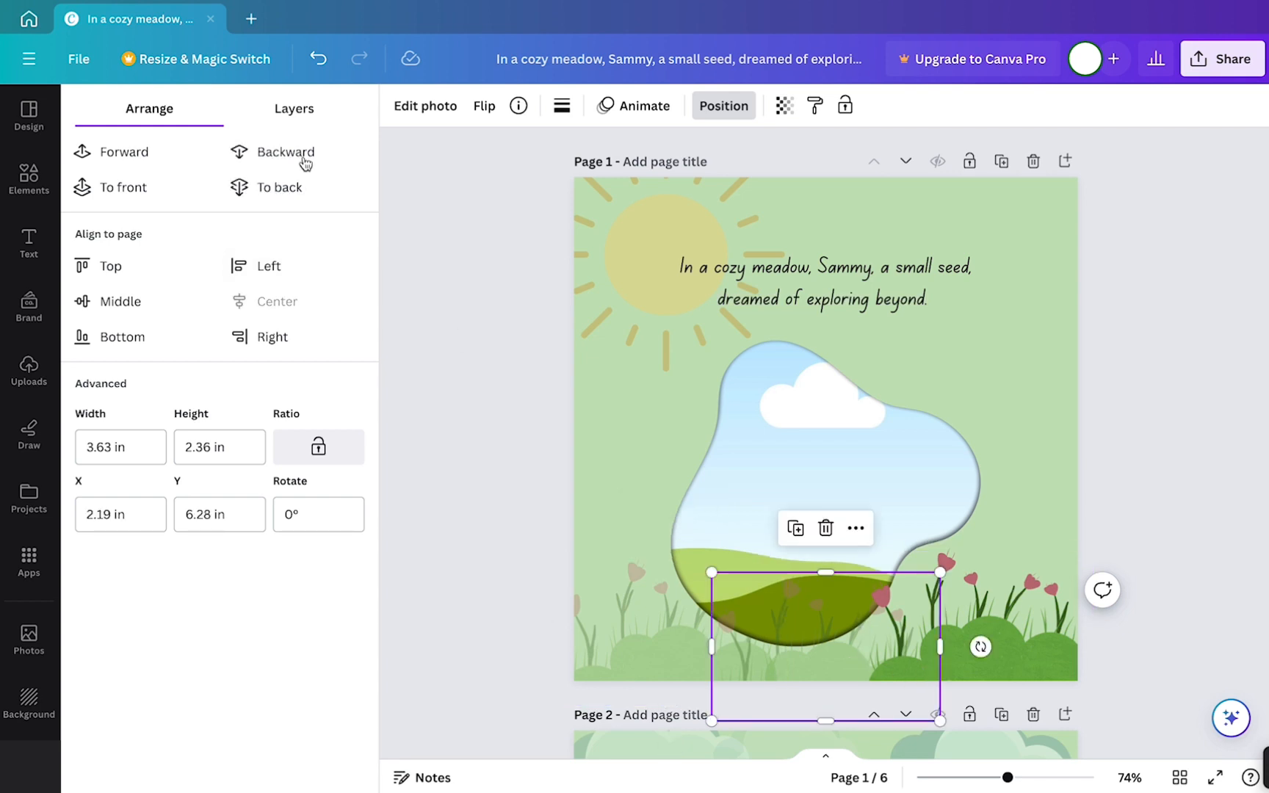
Step: Send the right flower bush on page 1 behind the blob frame and fade it to match the other bushes
{"action": "left_click", "coordinate": [955, 610]}
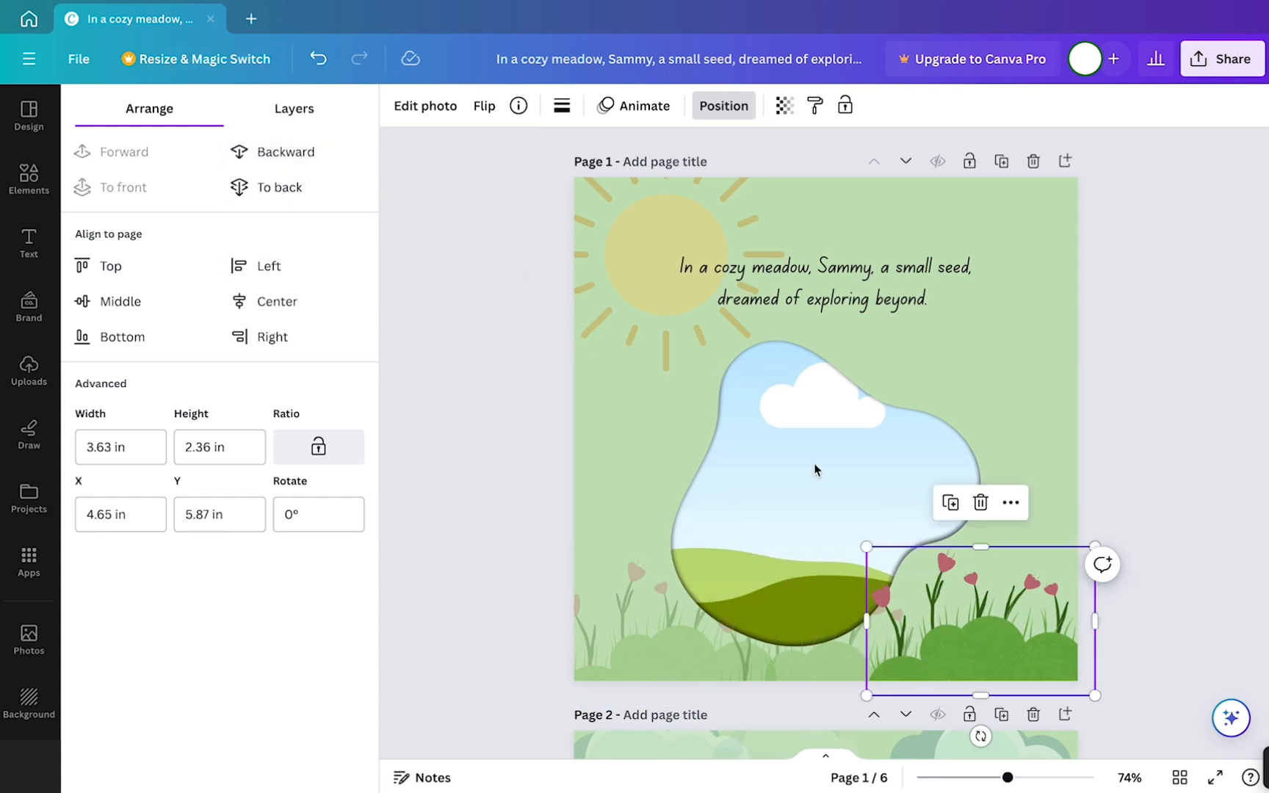
{"action": "left_click", "coordinate": [325, 189]}
{"action": "left_click", "coordinate": [785, 107]}
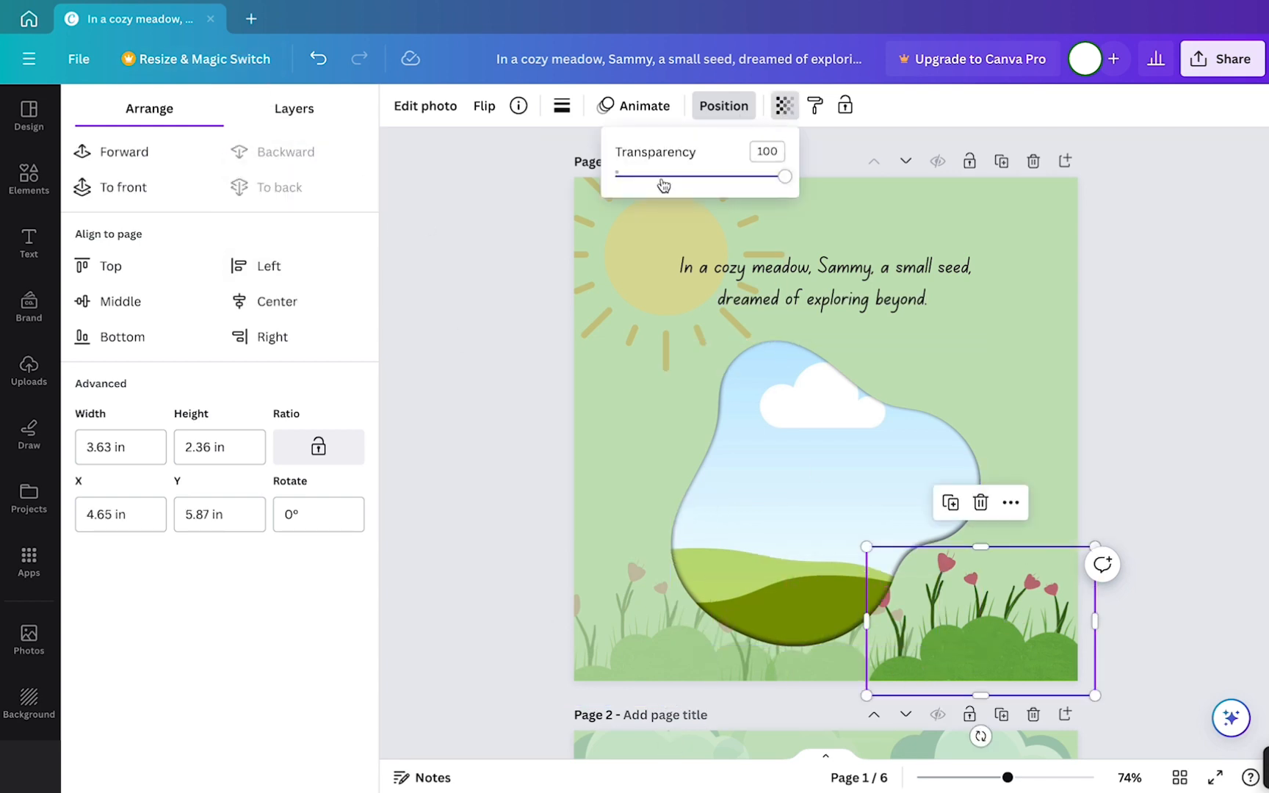
{"action": "left_click", "coordinate": [669, 177]}
{"action": "left_click", "coordinate": [1248, 433]}
{"action": "left_click", "coordinate": [1141, 421]}
Step: Delete the water puddles along the lower edge of page 2
{"action": "scroll", "coordinate": [1139, 420], "scroll_direction": "down", "scroll_amount": 20}
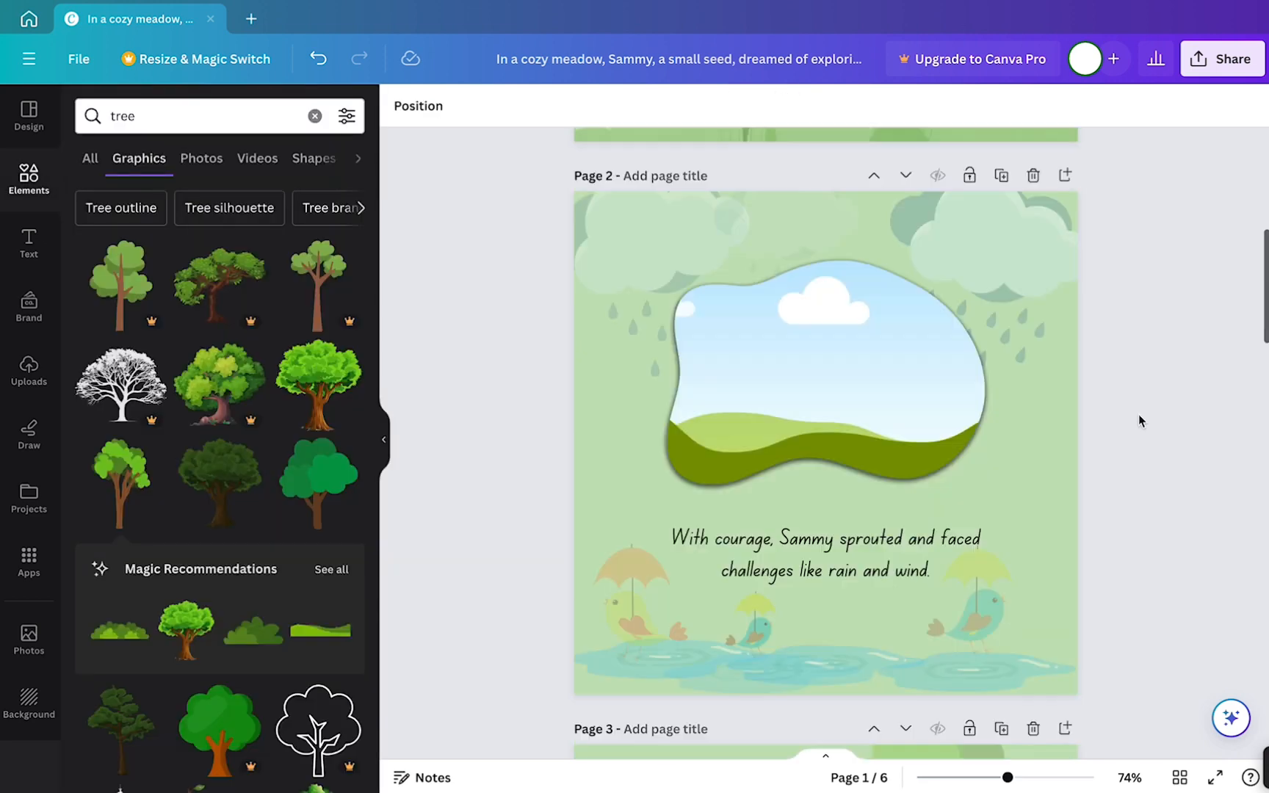
{"action": "scroll", "coordinate": [1139, 421], "scroll_direction": "up", "scroll_amount": 12}
{"action": "scroll", "coordinate": [1138, 415], "scroll_direction": "down", "scroll_amount": 1}
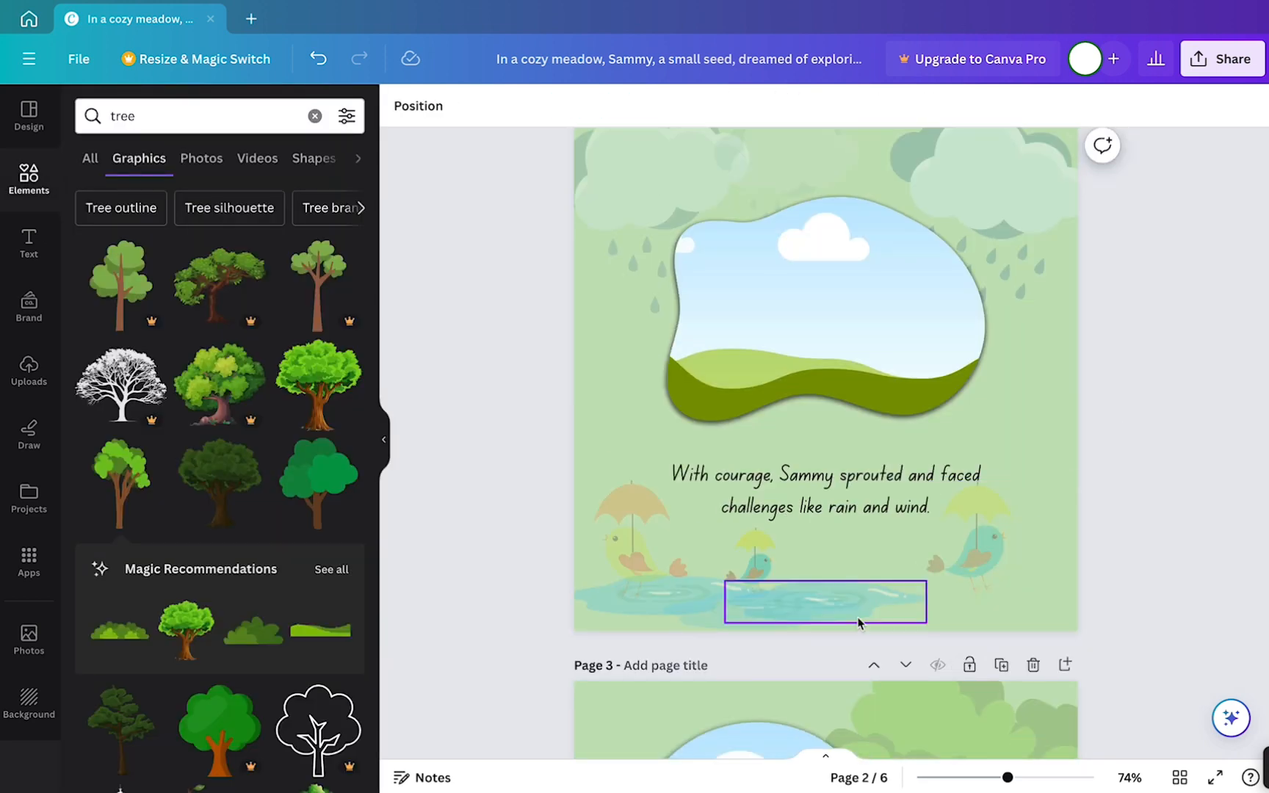
{"action": "left_click", "coordinate": [801, 597]}
{"action": "key", "text": "Delete"}
{"action": "left_click", "coordinate": [693, 611]}
{"action": "key", "text": "Delete"}
Step: Rearrange the umbrella birds on page 2, placing the smallest in the lower left corner beside the yellow bird and the larger blue one opposite
{"action": "left_click_drag", "start_coordinate": [752, 558], "coordinate": [738, 592]}
{"action": "left_click_drag", "start_coordinate": [676, 602], "coordinate": [637, 602]}
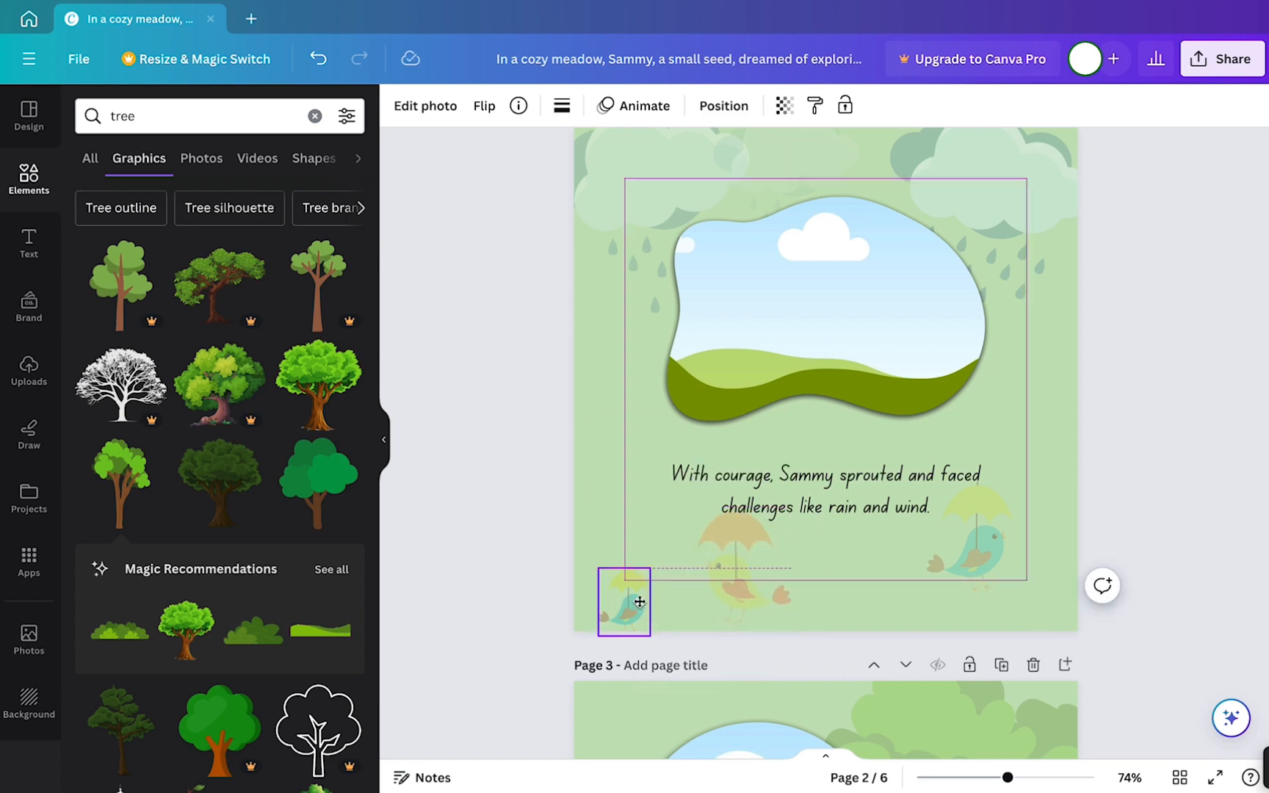
{"action": "left_click_drag", "start_coordinate": [1008, 563], "coordinate": [1064, 570]}
{"action": "left_click_drag", "start_coordinate": [698, 583], "coordinate": [708, 583]}
{"action": "left_click", "coordinate": [1145, 580]}
{"action": "left_click_drag", "start_coordinate": [1047, 547], "coordinate": [994, 552]}
{"action": "left_click", "coordinate": [1164, 593]}
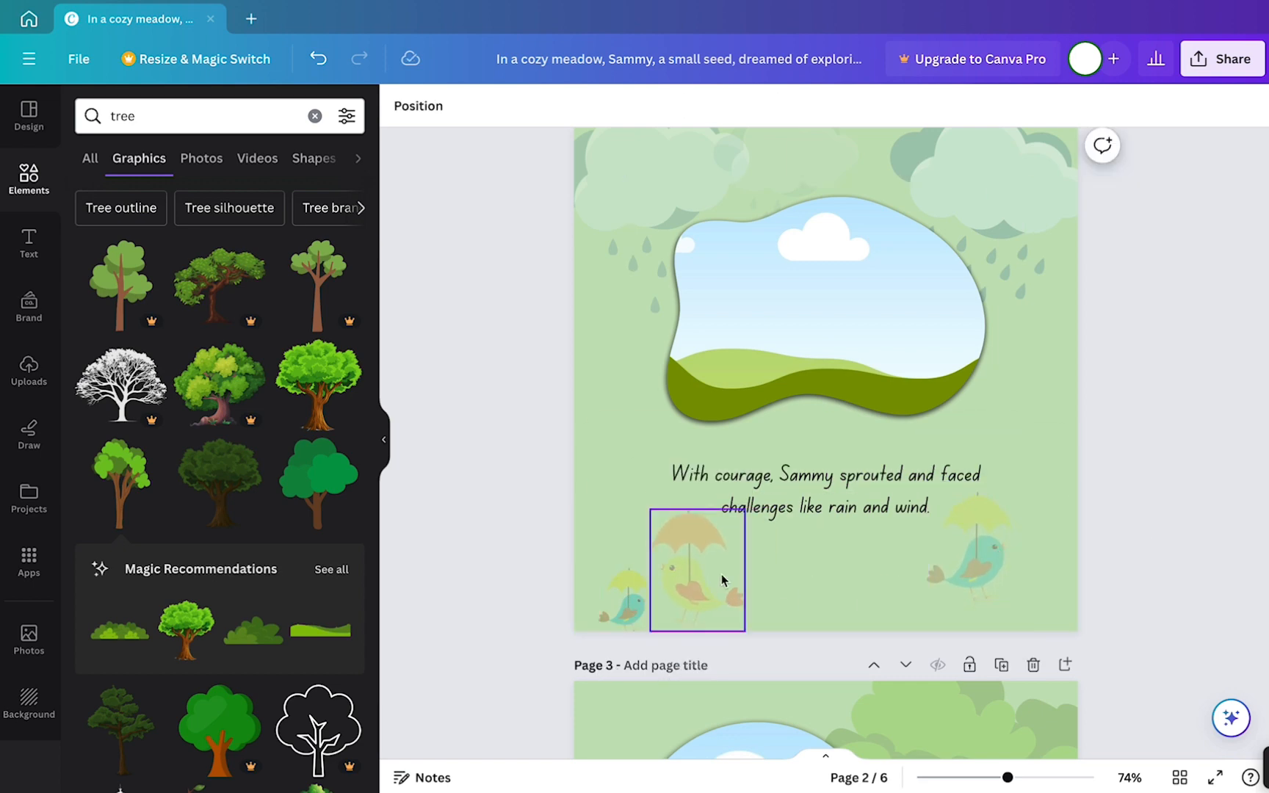
Step: Shift the larger blue bird on page 2 outward and slightly up, and raise the two birds on the left a little
{"action": "scroll", "coordinate": [1066, 482], "scroll_direction": "down", "scroll_amount": 2}
{"action": "left_click_drag", "start_coordinate": [977, 400], "coordinate": [1011, 384]}
{"action": "mouse_move", "coordinate": [691, 419]}
{"action": "left_mouse_down"}
{"action": "mouse_move", "coordinate": [720, 419]}
{"action": "mouse_move", "coordinate": [700, 397]}
{"action": "left_mouse_up"}
{"action": "left_click_drag", "start_coordinate": [643, 434], "coordinate": [647, 411]}
{"action": "left_click", "coordinate": [1241, 528]}
Step: Add two recommended bush graphics along the lower edge of page 4, enlarging the left one to fill its corner
{"action": "scroll", "coordinate": [1246, 534], "scroll_direction": "down", "scroll_amount": 12}
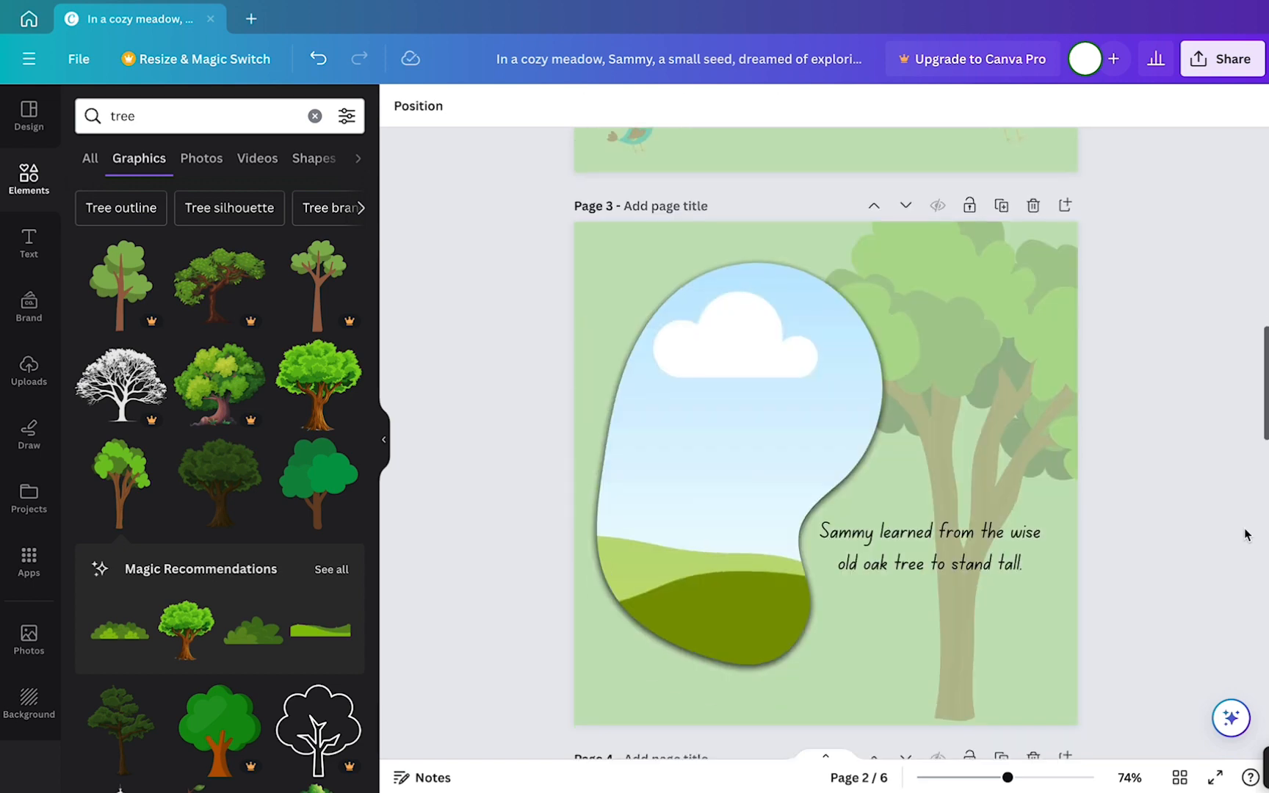
{"action": "scroll", "coordinate": [323, 477], "scroll_direction": "down", "scroll_amount": 8}
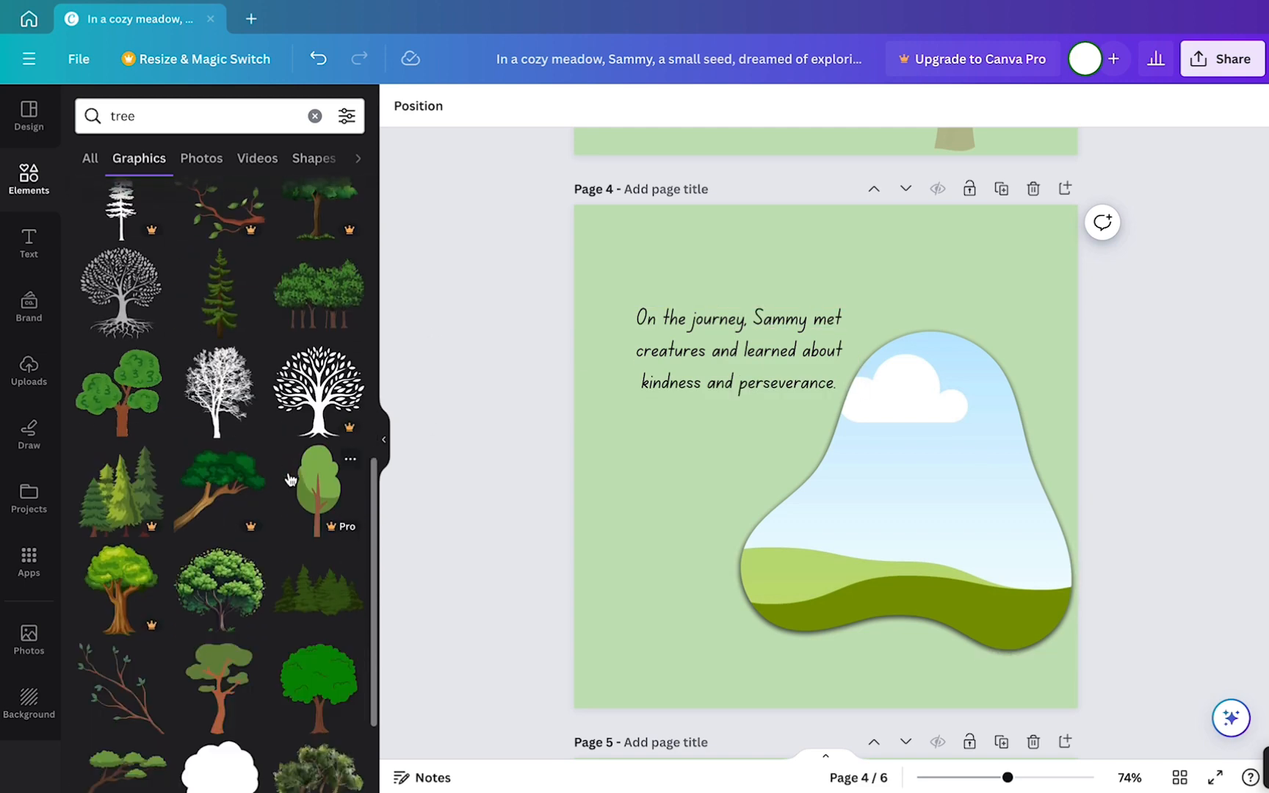
{"action": "scroll", "coordinate": [271, 651], "scroll_direction": "up", "scroll_amount": 8}
{"action": "left_click", "coordinate": [271, 647]}
{"action": "left_click_drag", "start_coordinate": [801, 436], "coordinate": [742, 649]}
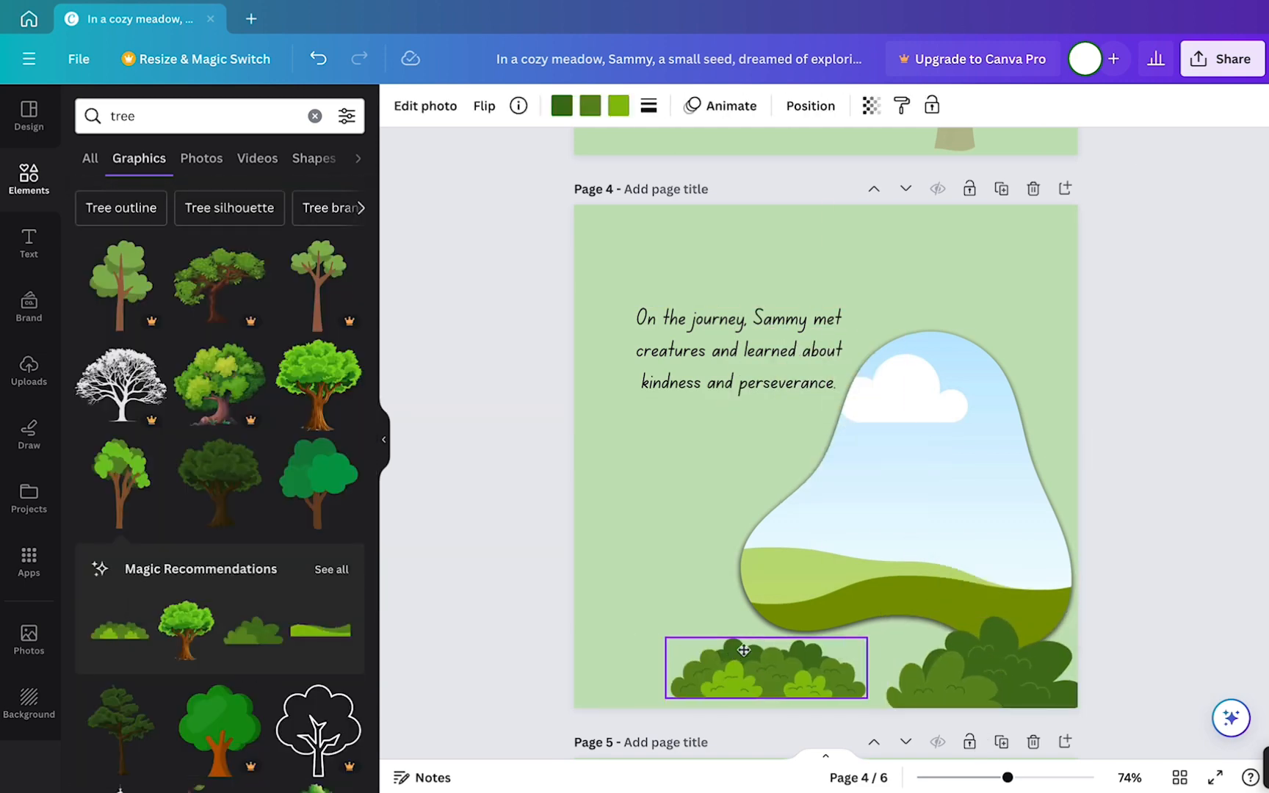
{"action": "left_click_drag", "start_coordinate": [665, 638], "coordinate": [429, 522]}
Step: Make both bushes on page 4 semi-transparent and send them behind the blob frame
{"action": "left_click", "coordinate": [870, 106]}
{"action": "left_click", "coordinate": [760, 176]}
{"action": "left_click", "coordinate": [810, 105]}
{"action": "left_click", "coordinate": [276, 187]}
{"action": "left_click", "coordinate": [1010, 668]}
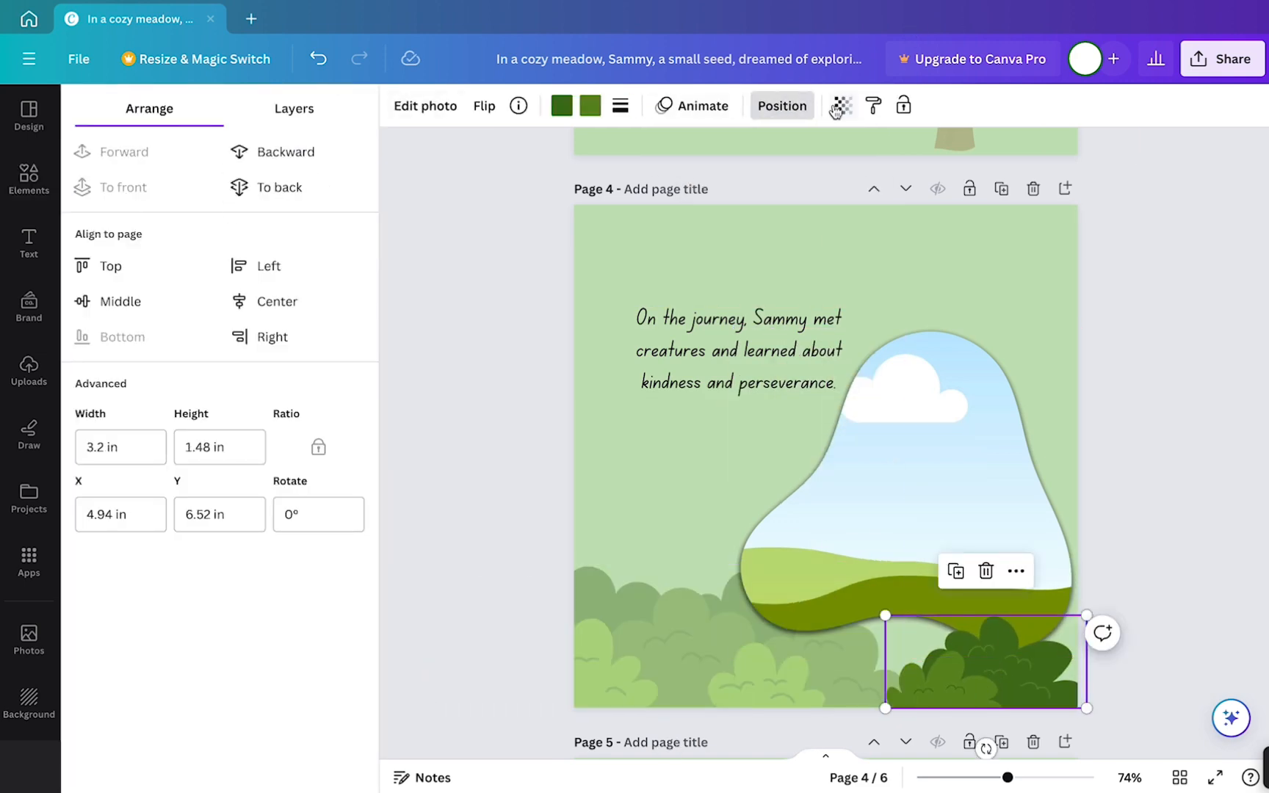
{"action": "left_click", "coordinate": [842, 108]}
{"action": "left_click", "coordinate": [772, 176]}
{"action": "left_click", "coordinate": [276, 188]}
{"action": "left_click", "coordinate": [781, 106]}
Step: Search the element graphics for "cloud", and place a semi-transparent light blue cloud in the upper right corner of page 4
{"action": "scroll", "coordinate": [280, 453], "scroll_direction": "down", "scroll_amount": 10}
{"action": "left_click", "coordinate": [315, 116]}
{"action": "type", "text": "cloud"}
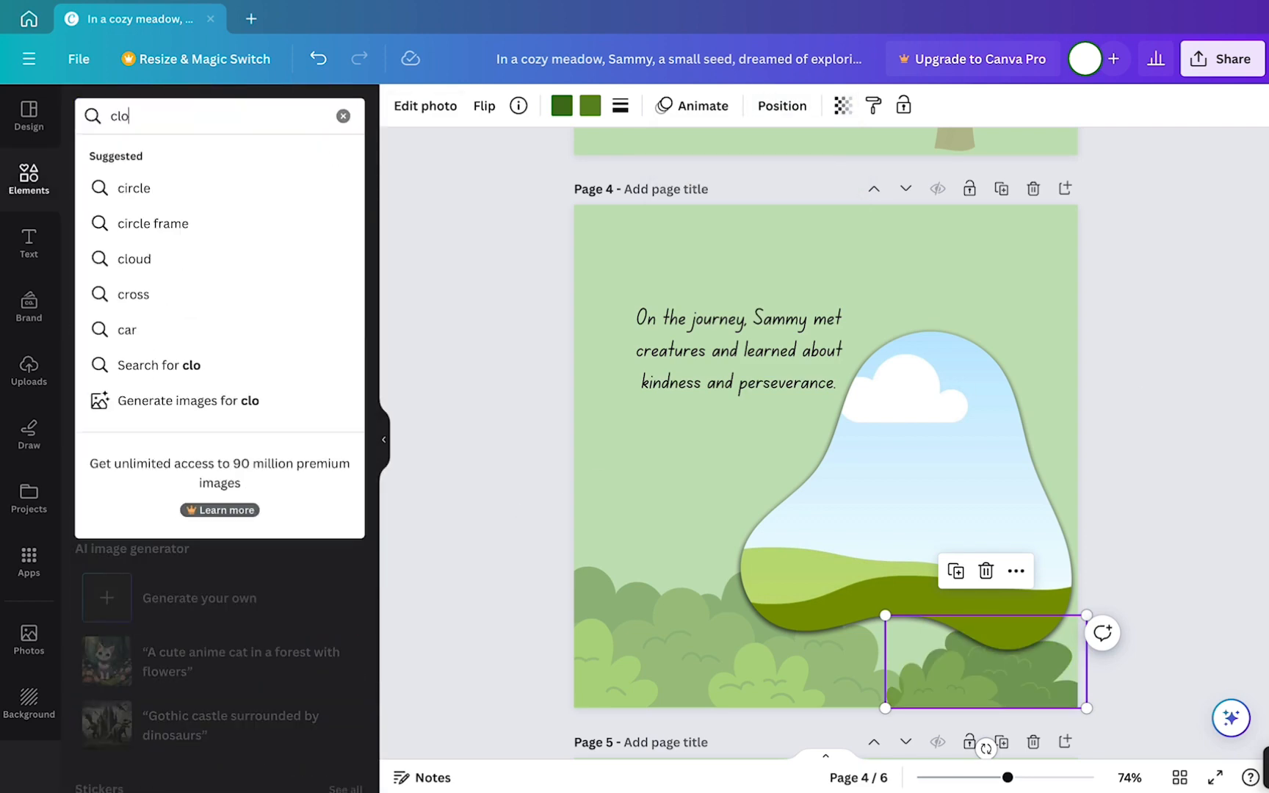
{"action": "key", "text": "Return"}
{"action": "left_click", "coordinate": [345, 251]}
{"action": "left_click", "coordinate": [219, 484]}
{"action": "left_click_drag", "start_coordinate": [823, 453], "coordinate": [976, 255]}
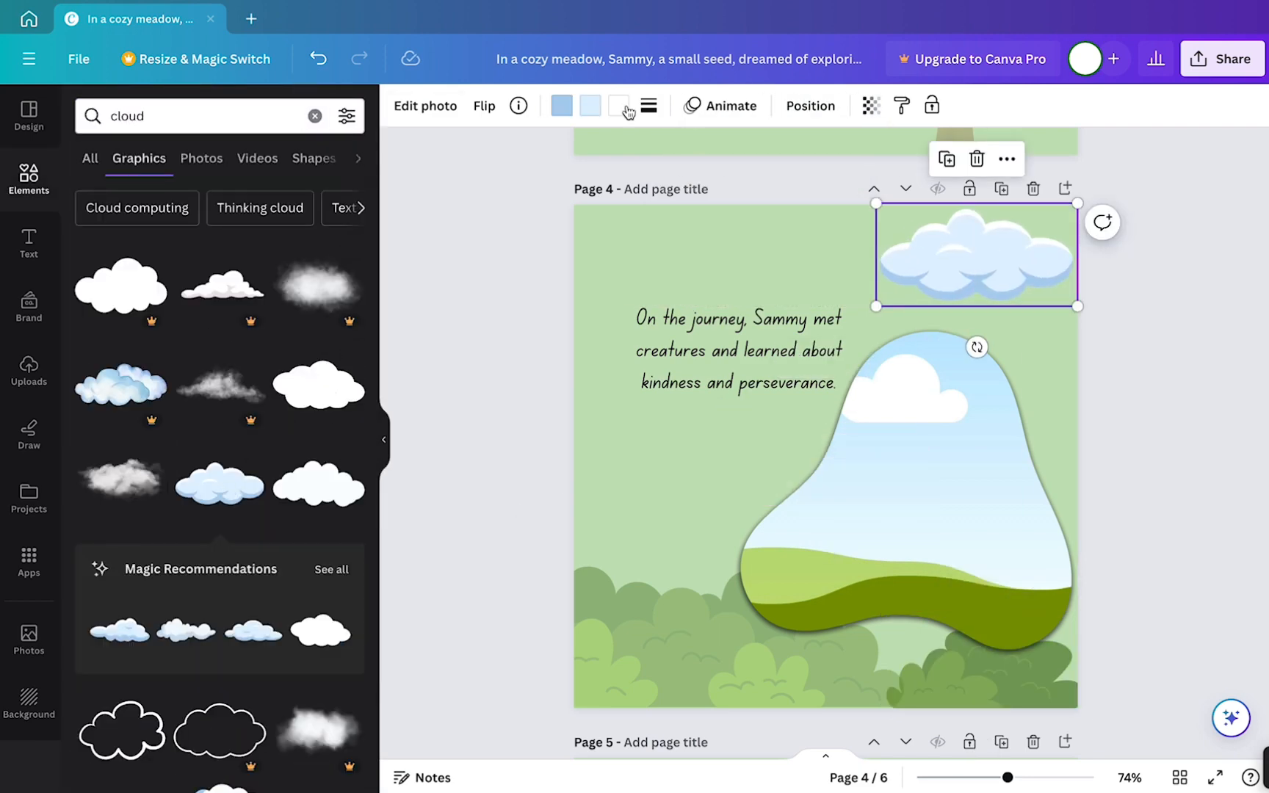
{"action": "left_click", "coordinate": [871, 106]}
{"action": "left_click", "coordinate": [773, 178]}
Step: Search the element graphics for "golden field" for use on page 5
{"action": "scroll", "coordinate": [1110, 406], "scroll_direction": "down", "scroll_amount": 8}
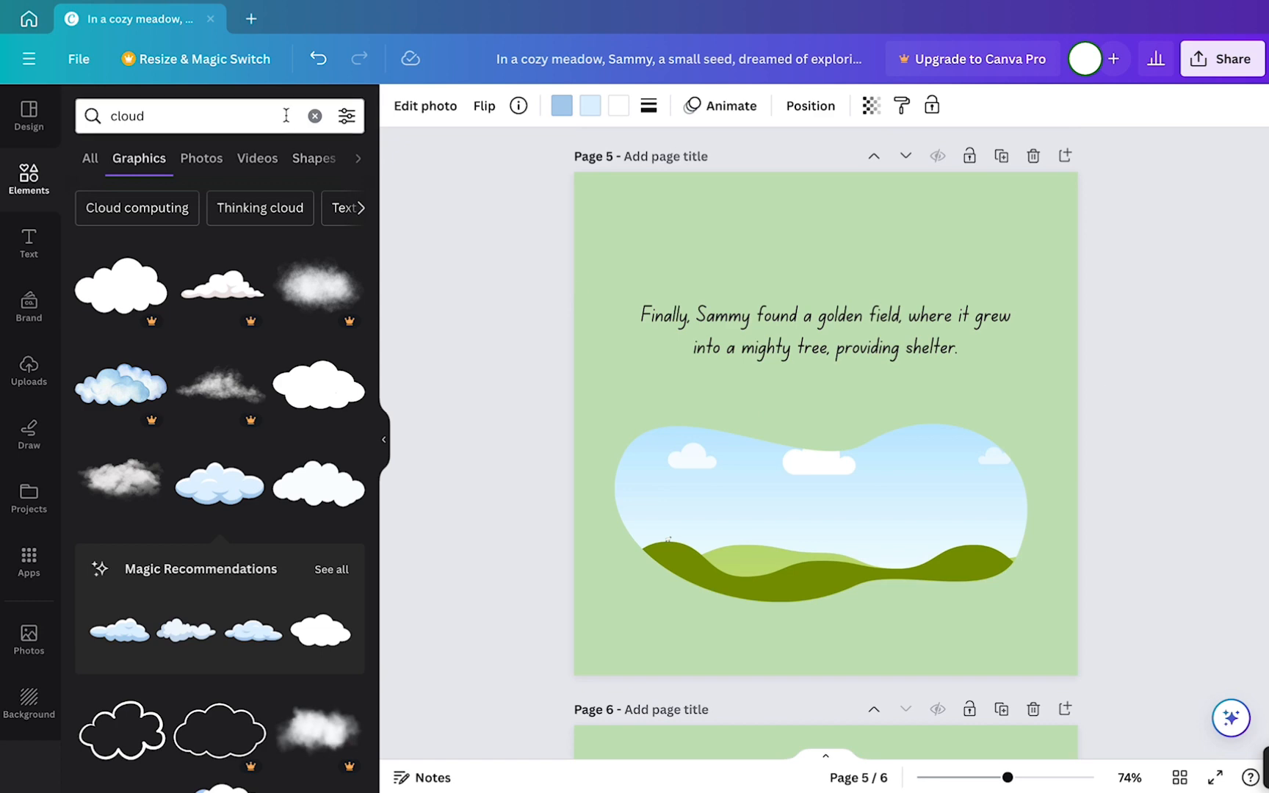
{"action": "left_click", "coordinate": [315, 116]}
{"action": "type", "text": "golden field"}
{"action": "key", "text": "Return"}
{"action": "left_click", "coordinate": [139, 157]}
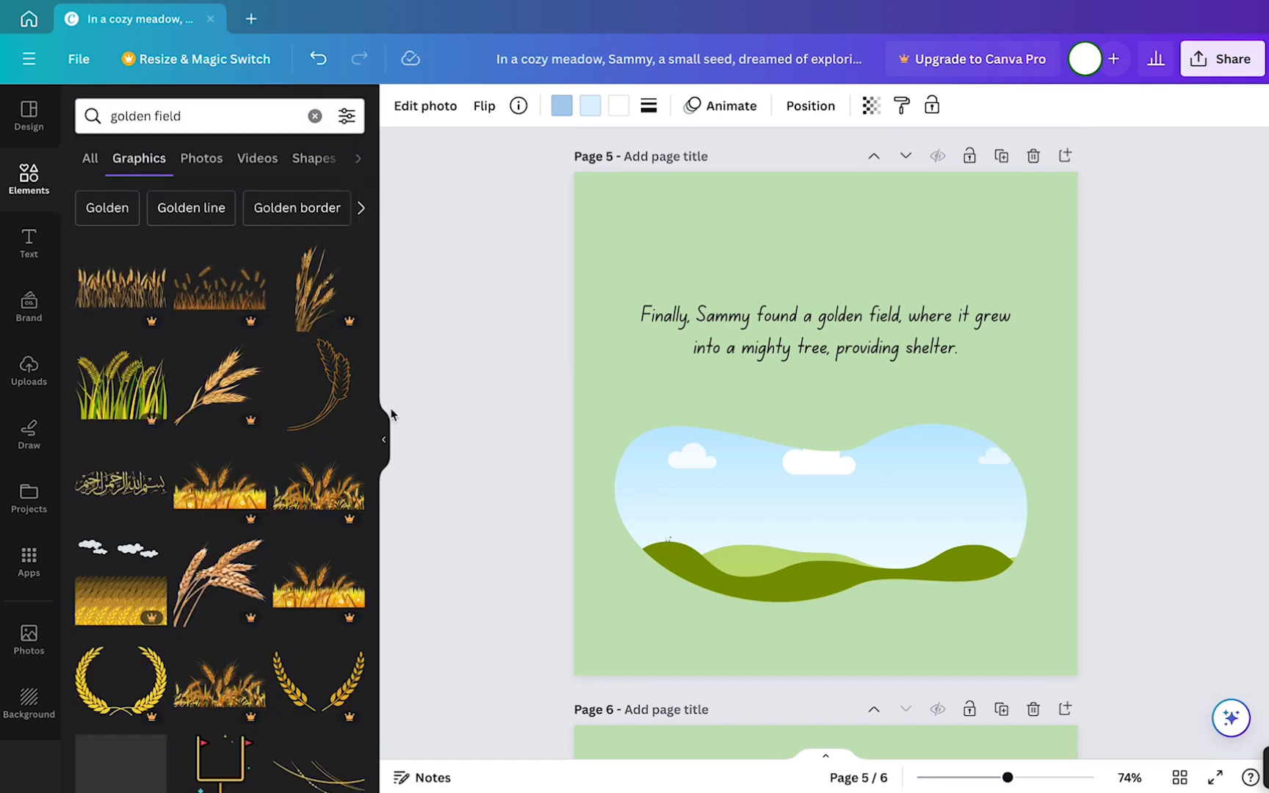
Step: Search the element graphics for "field" and place the rolling green hills, enlarged, across the lower part of page 5
{"action": "left_click", "coordinate": [128, 116]}
{"action": "left_click", "coordinate": [132, 273]}
{"action": "scroll", "coordinate": [308, 286], "scroll_direction": "down", "scroll_amount": 10}
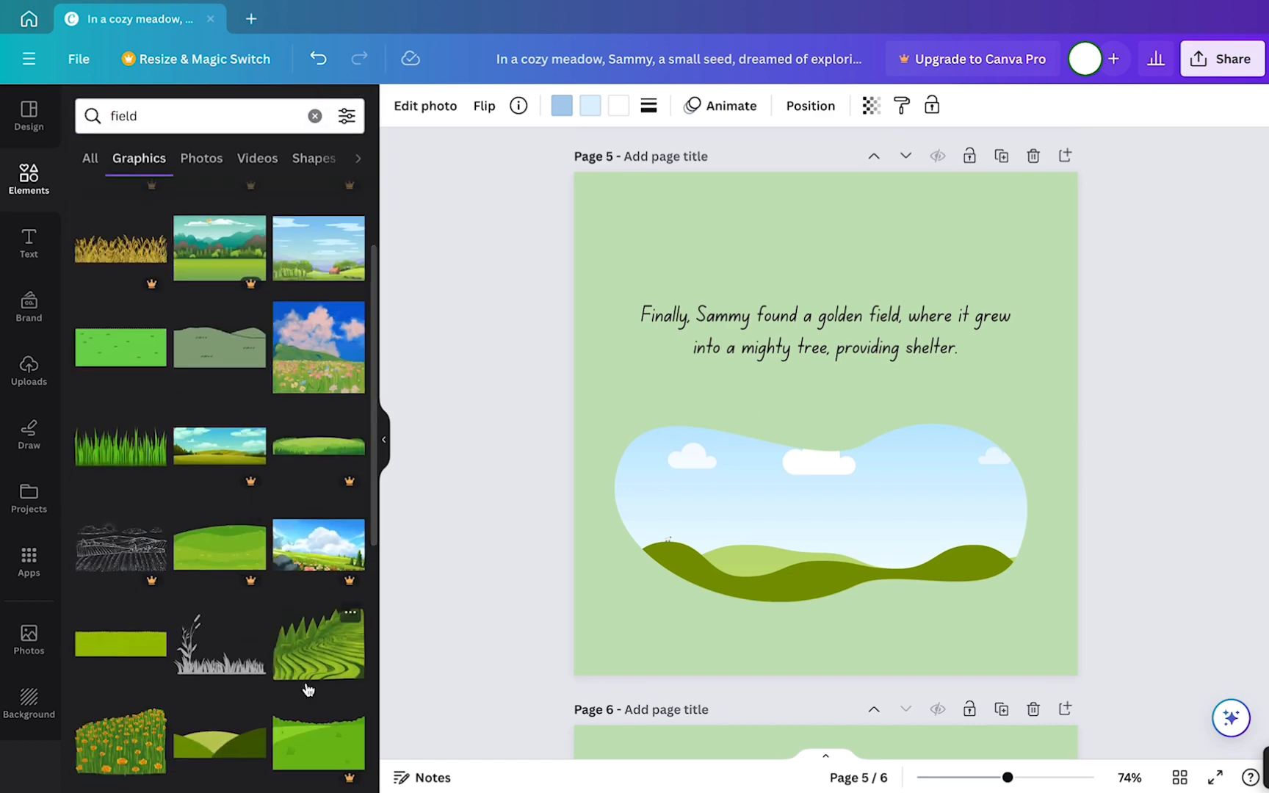
{"action": "scroll", "coordinate": [250, 371], "scroll_direction": "down", "scroll_amount": 15}
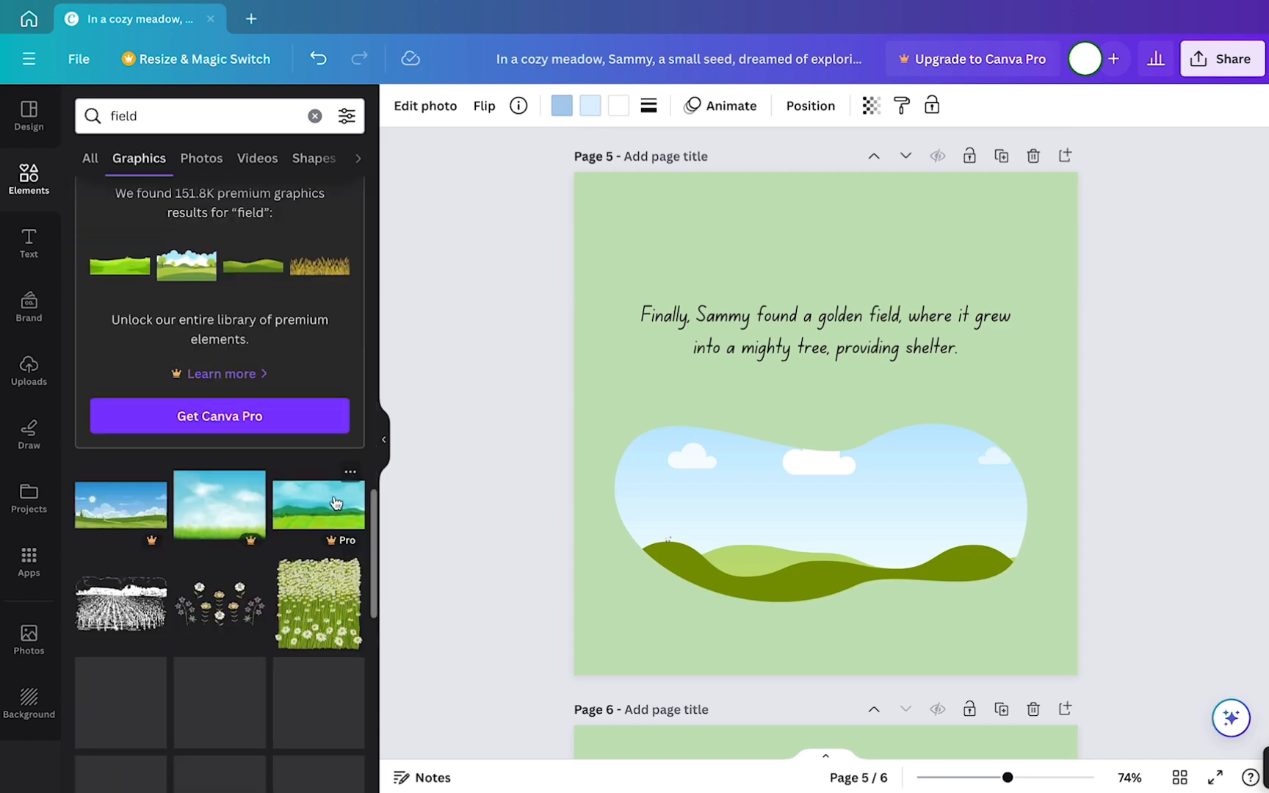
{"action": "scroll", "coordinate": [334, 481], "scroll_direction": "down", "scroll_amount": 15}
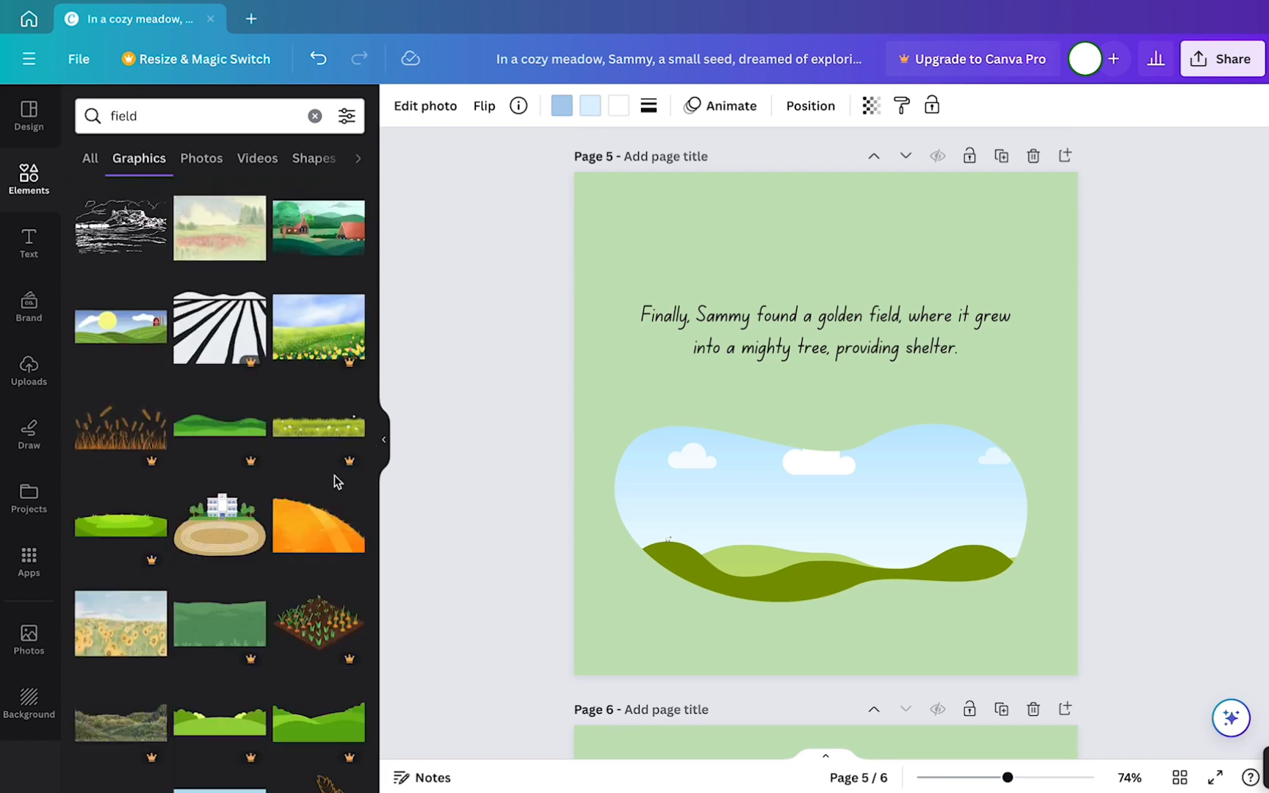
{"action": "scroll", "coordinate": [347, 415], "scroll_direction": "up", "scroll_amount": 20}
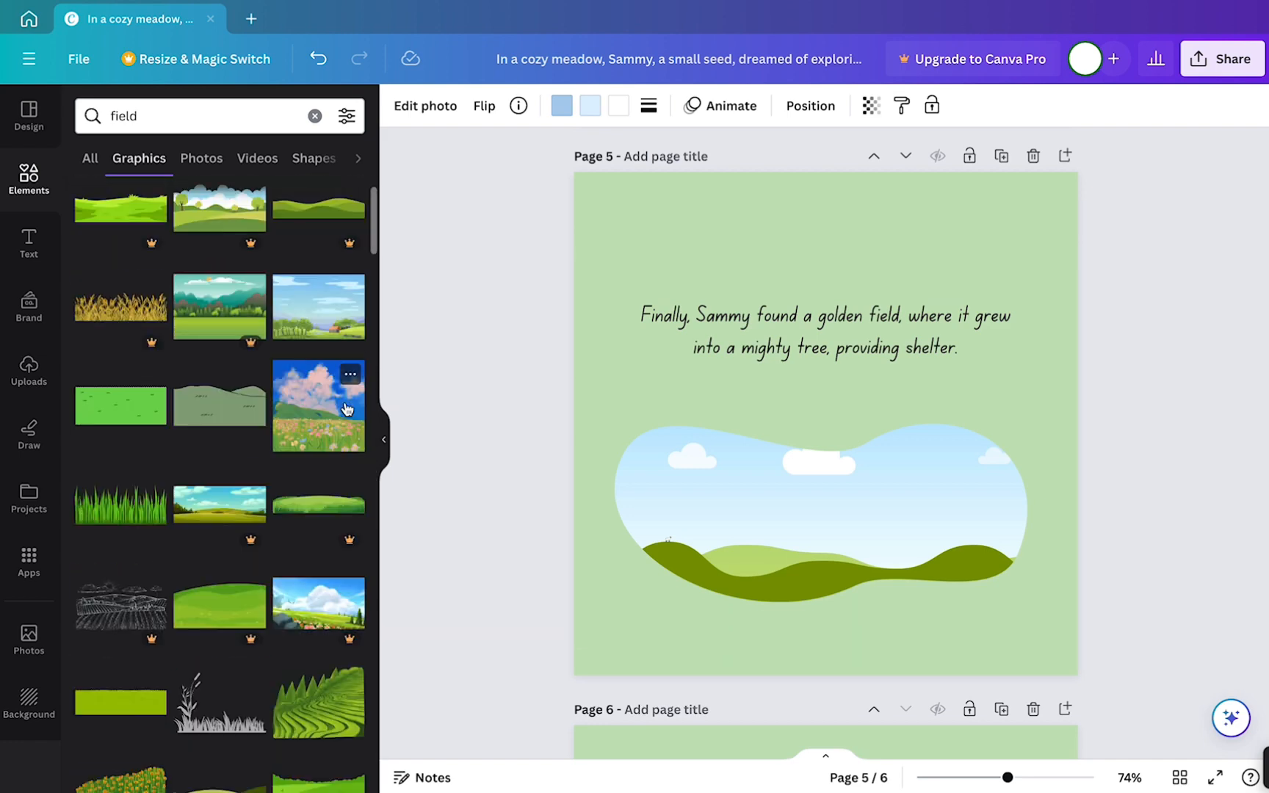
{"action": "scroll", "coordinate": [244, 566], "scroll_direction": "down", "scroll_amount": 5}
{"action": "left_click", "coordinate": [227, 476]}
{"action": "scroll", "coordinate": [232, 529], "scroll_direction": "down", "scroll_amount": 3}
{"action": "scroll", "coordinate": [235, 556], "scroll_direction": "up", "scroll_amount": 2}
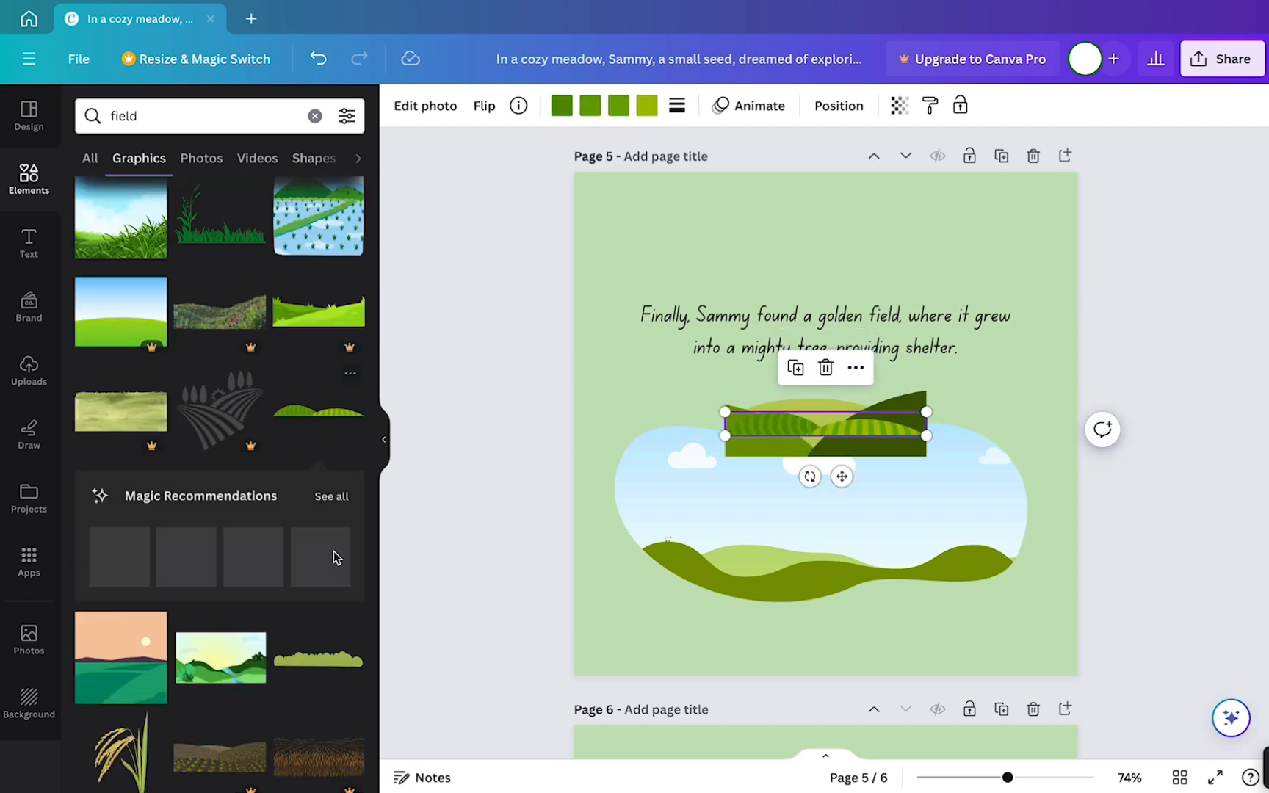
{"action": "left_click_drag", "start_coordinate": [886, 416], "coordinate": [1135, 421]}
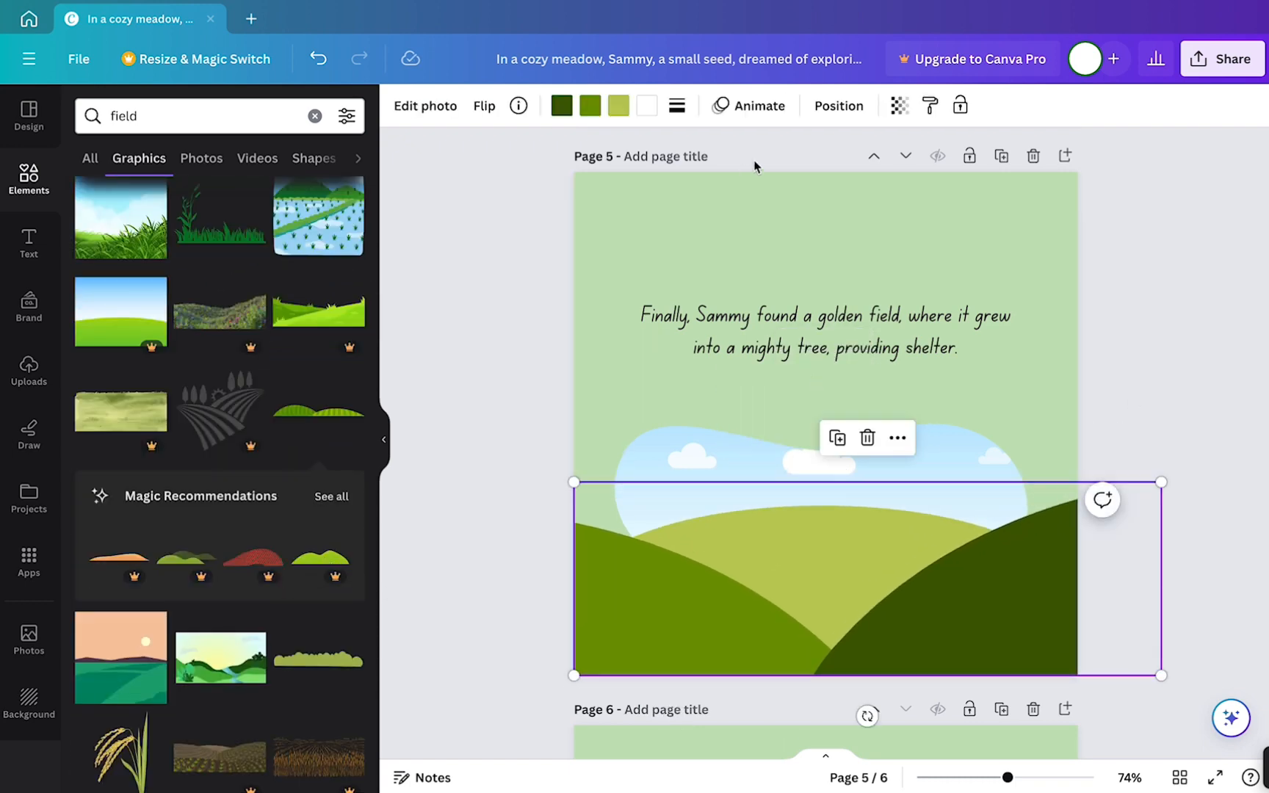
Step: Fade the hills on page 5 and send them to the back, and move the blob frame slightly up towards the story text
{"action": "left_click", "coordinate": [838, 105]}
{"action": "left_click", "coordinate": [293, 185]}
{"action": "left_click", "coordinate": [899, 105]}
{"action": "left_click_drag", "start_coordinate": [858, 179], "coordinate": [772, 180]}
{"action": "mouse_move", "coordinate": [892, 552]}
{"action": "left_mouse_down"}
{"action": "mouse_move", "coordinate": [892, 501]}
{"action": "mouse_move", "coordinate": [892, 551]}
{"action": "left_mouse_up"}
{"action": "left_click", "coordinate": [987, 450]}
{"action": "left_click_drag", "start_coordinate": [987, 445], "coordinate": [993, 404]}
Step: Search the element graphics for "tree" and place the dark green round-crowned tree on page 5
{"action": "left_click", "coordinate": [315, 116]}
{"action": "type", "text": "tree"}
{"action": "key", "text": "Return"}
{"action": "left_click", "coordinate": [139, 158]}
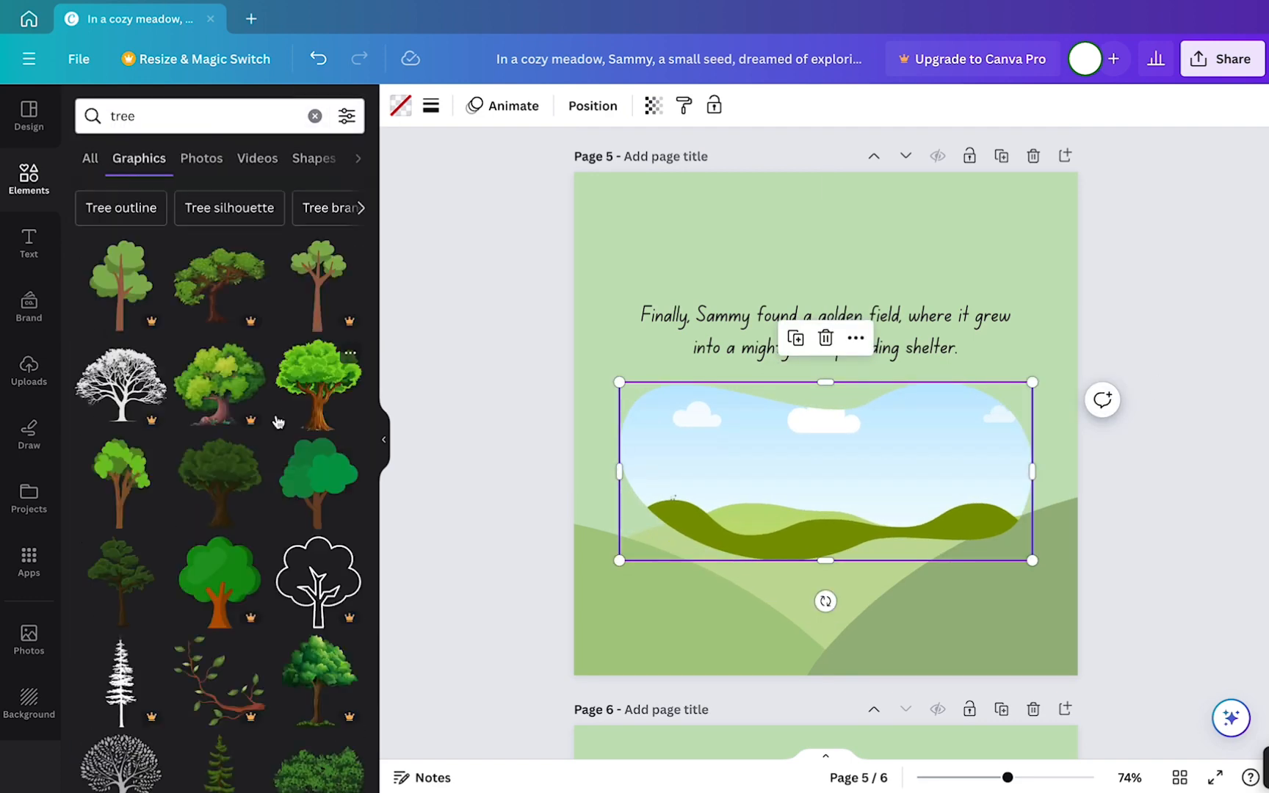
{"action": "scroll", "coordinate": [220, 440], "scroll_direction": "down", "scroll_amount": 2}
{"action": "left_click", "coordinate": [318, 397]}
{"action": "left_click_drag", "start_coordinate": [886, 409], "coordinate": [741, 372]}
Step: Make the tree on page 5 semi-transparent and send it to the back, adjusting its placement on the page
{"action": "left_click", "coordinate": [784, 105]}
{"action": "left_click_drag", "start_coordinate": [782, 176], "coordinate": [669, 177]}
{"action": "left_click", "coordinate": [723, 104]}
{"action": "left_click", "coordinate": [292, 194]}
{"action": "left_click", "coordinate": [784, 105]}
{"action": "left_click_drag", "start_coordinate": [853, 582], "coordinate": [745, 457]}
{"action": "left_click_drag", "start_coordinate": [622, 279], "coordinate": [1043, 330]}
Step: Search the element graphics for "sun", and place a semi-transparent yellow sun in the upper left corner of page 6
{"action": "scroll", "coordinate": [1113, 564], "scroll_direction": "down", "scroll_amount": 5}
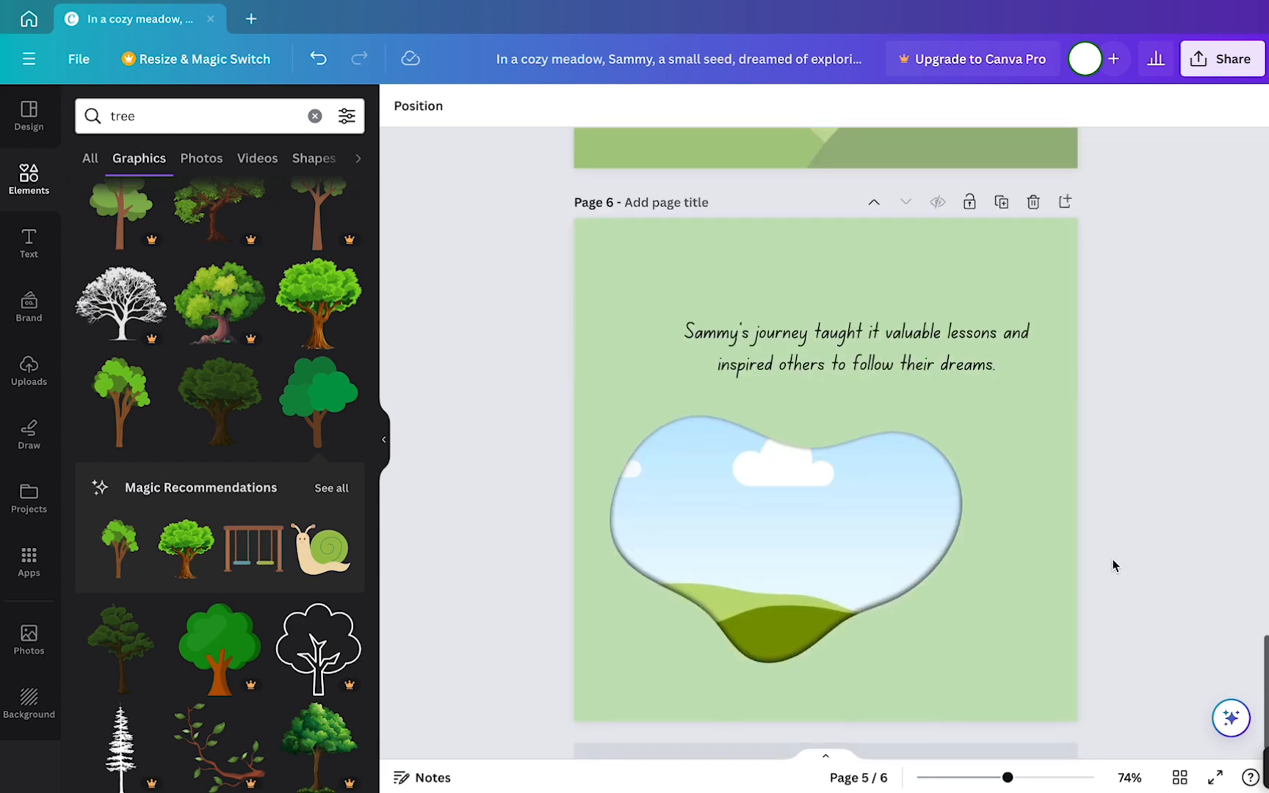
{"action": "left_click", "coordinate": [315, 116]}
{"action": "type", "text": "sun"}
{"action": "key", "text": "Return"}
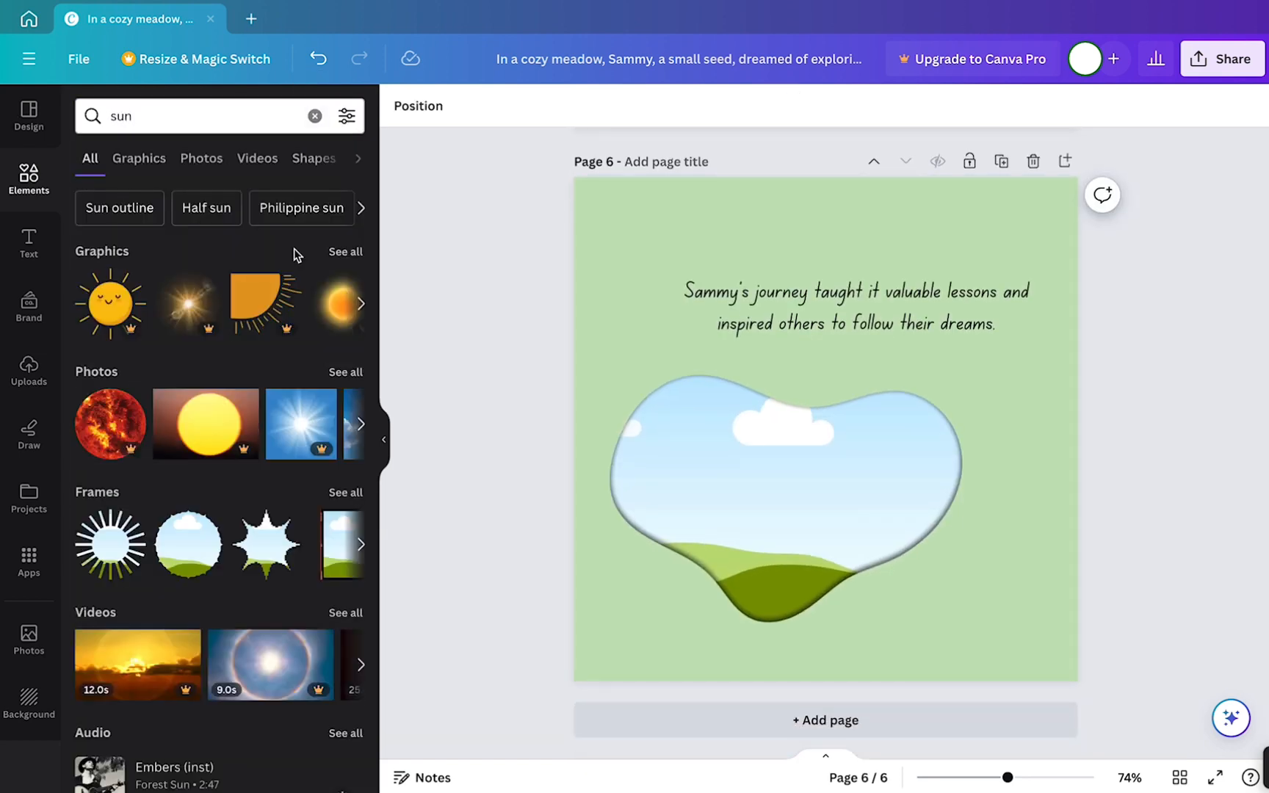
{"action": "left_click", "coordinate": [139, 158]}
{"action": "left_click", "coordinate": [318, 384]}
{"action": "left_click_drag", "start_coordinate": [817, 431], "coordinate": [645, 257]}
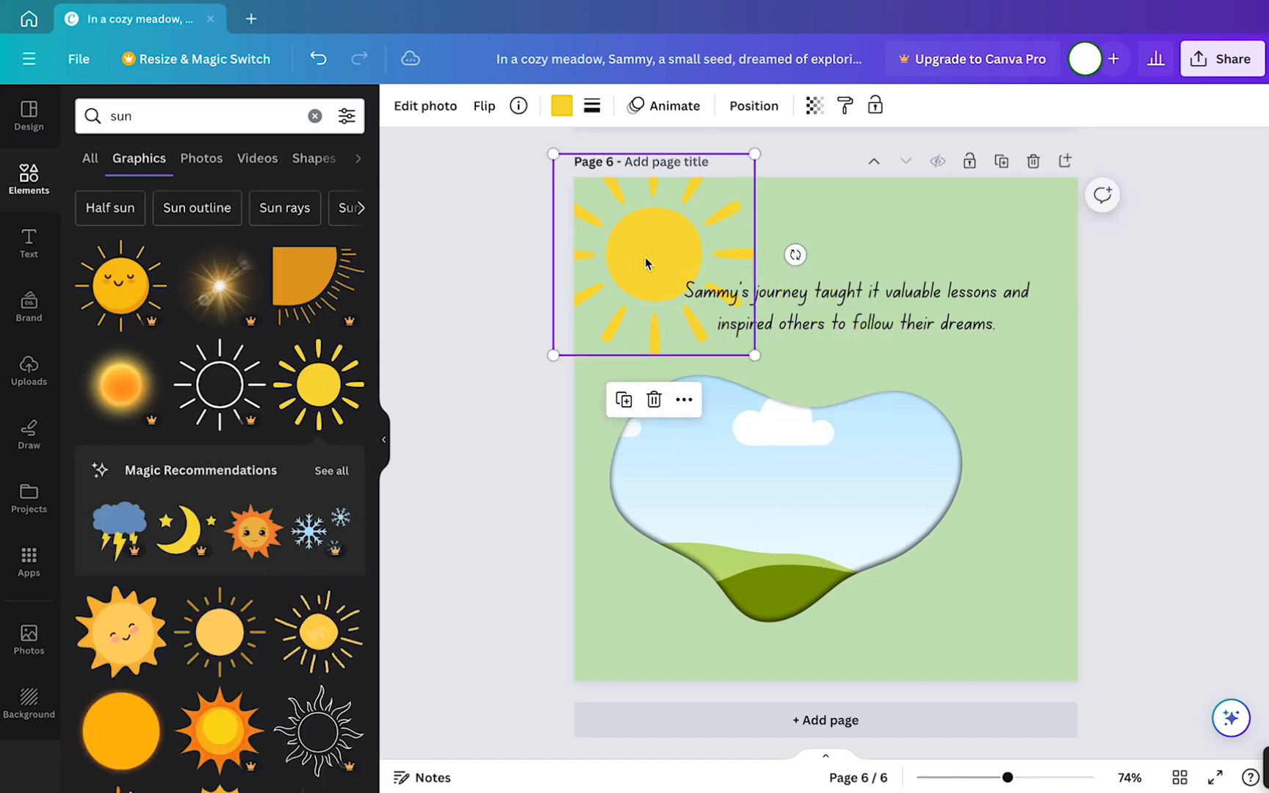
{"action": "left_click", "coordinate": [814, 105]}
{"action": "left_click_drag", "start_coordinate": [811, 175], "coordinate": [739, 175]}
Step: Search the elements for "grass" to find a ground graphic for page 6
{"action": "left_click", "coordinate": [315, 116]}
{"action": "type", "text": "grass"}
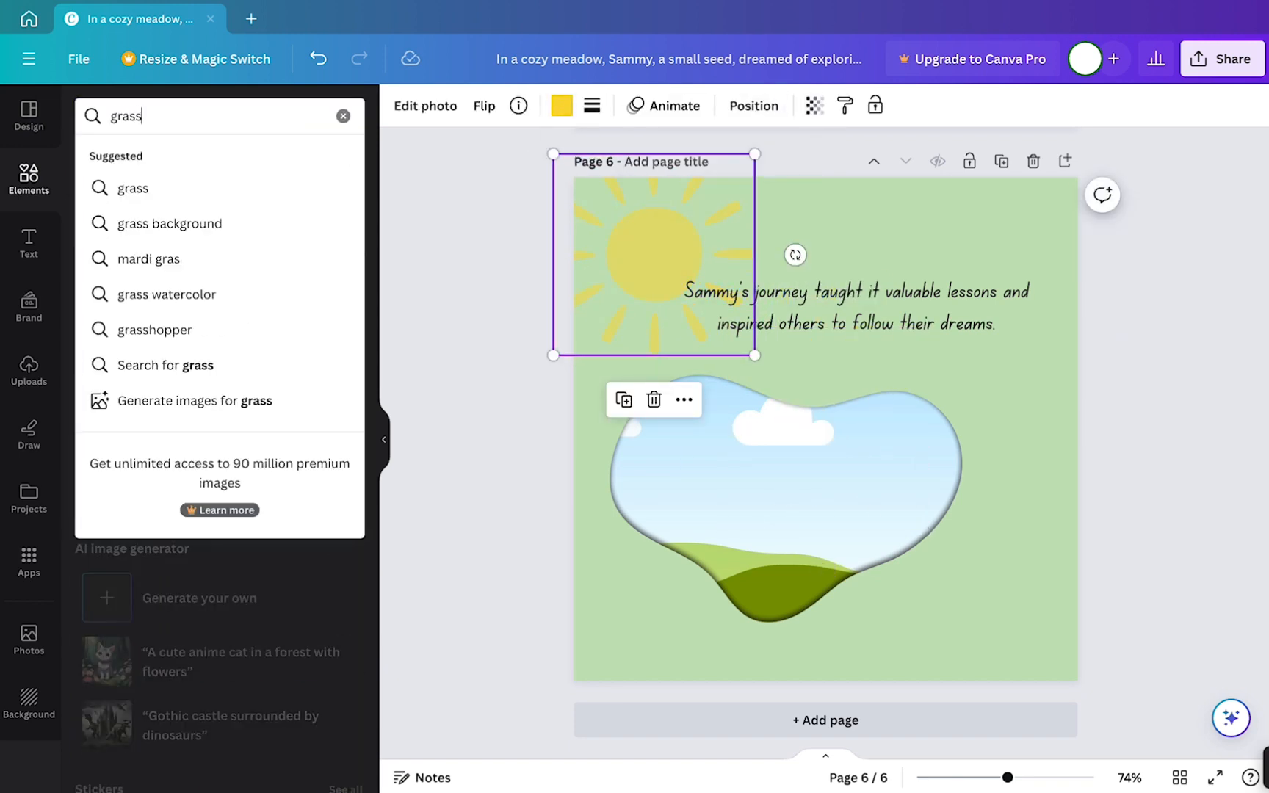
{"action": "key", "text": "Return"}
{"action": "left_click", "coordinate": [353, 205]}
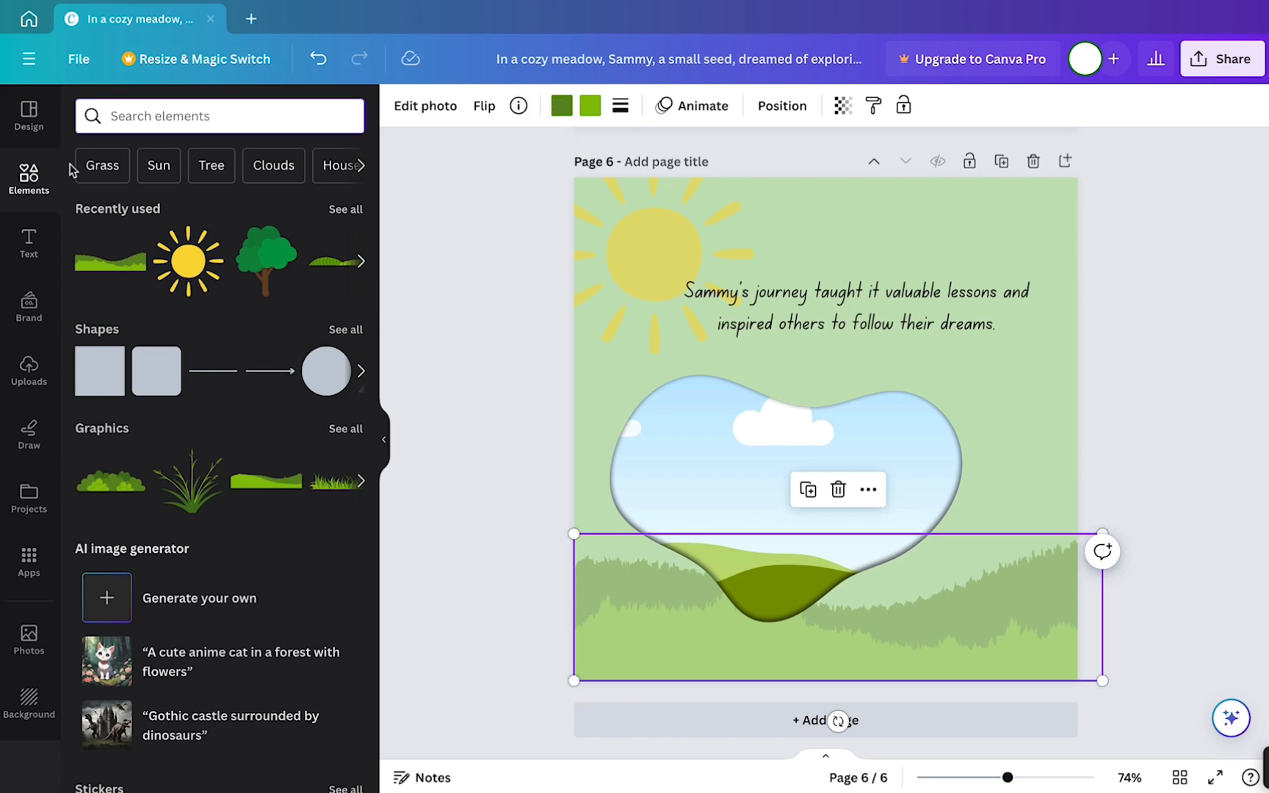
Step: Open the Magic Media image generator from the elements and return to page 1 of the book
{"action": "left_click", "coordinate": [36, 194]}
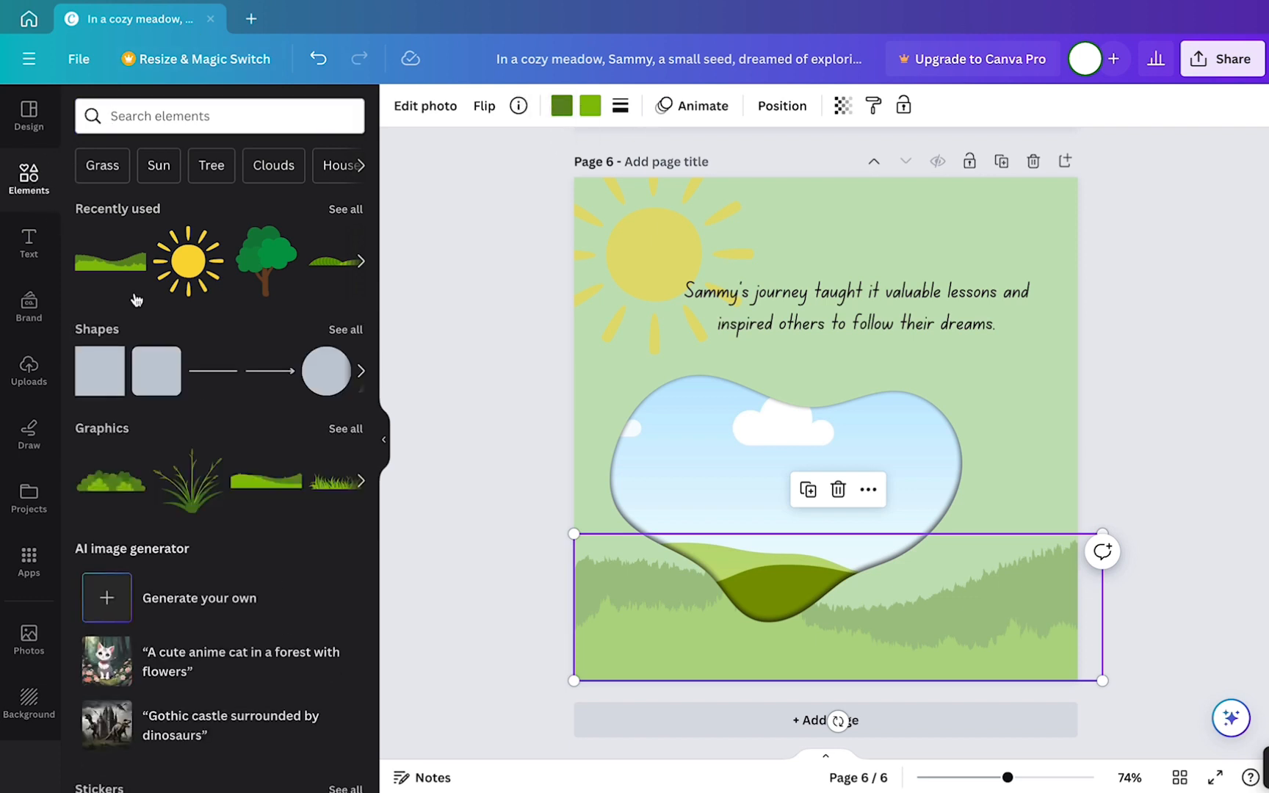
{"action": "left_click", "coordinate": [221, 597]}
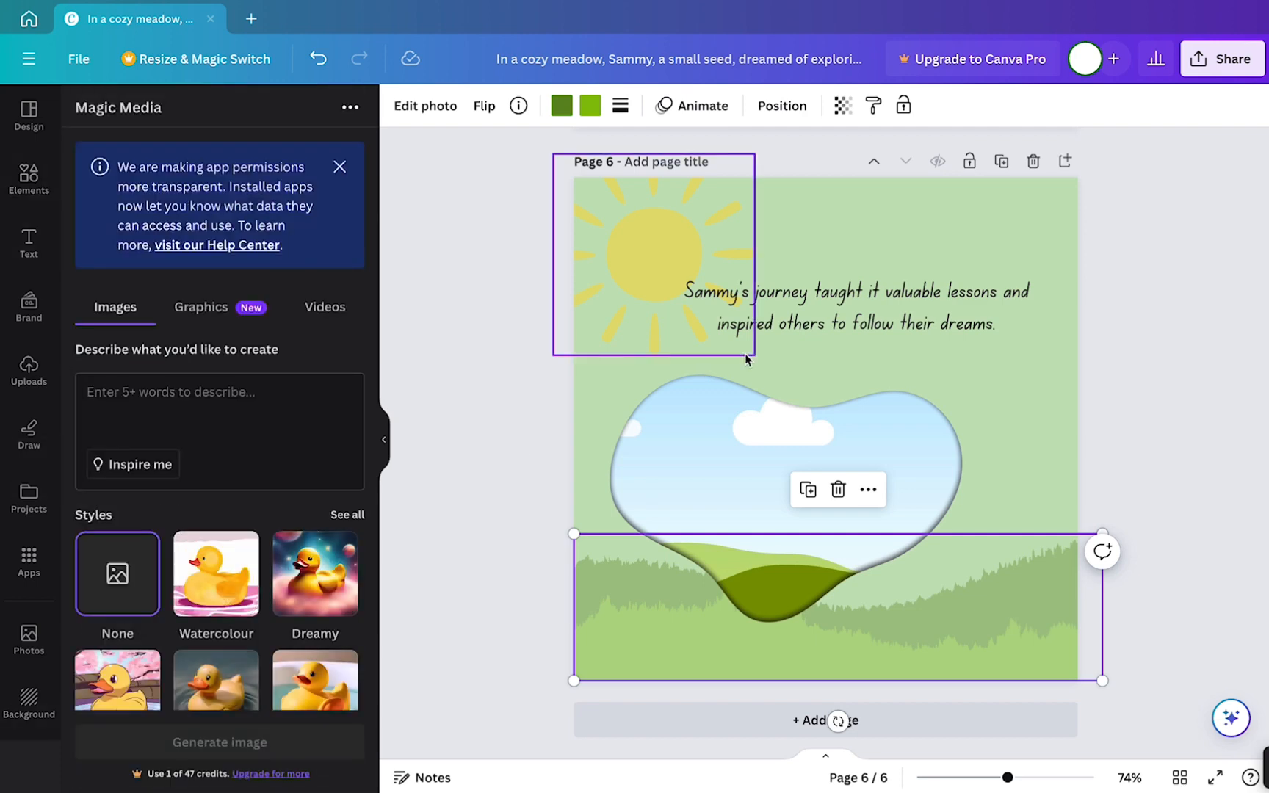
{"action": "scroll", "coordinate": [744, 353], "scroll_direction": "up", "scroll_amount": 20}
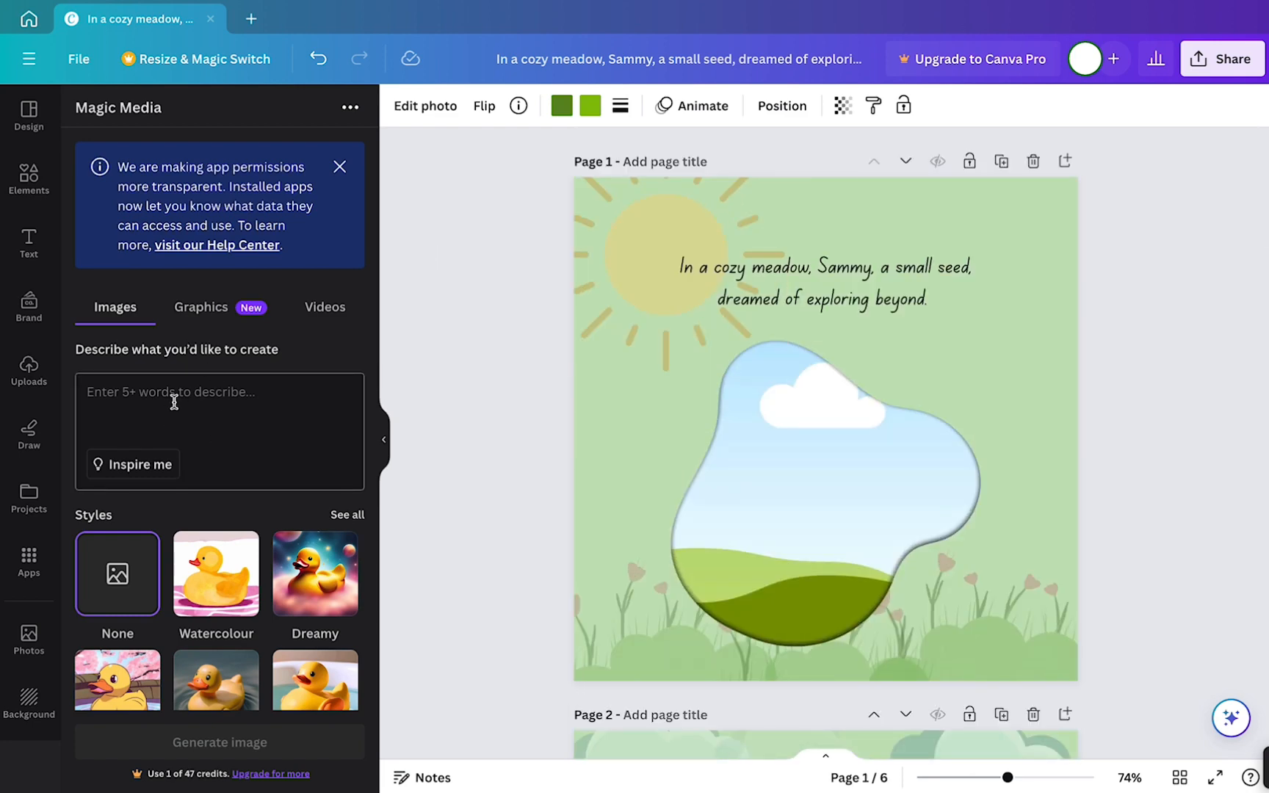
Step: Generate watercolour images from the prompt "little guy in a meadow" and fill page 1's blob frame with the boy picking flowers
{"action": "scroll", "coordinate": [169, 413], "scroll_direction": "down", "scroll_amount": 2}
{"action": "left_click", "coordinate": [230, 497]}
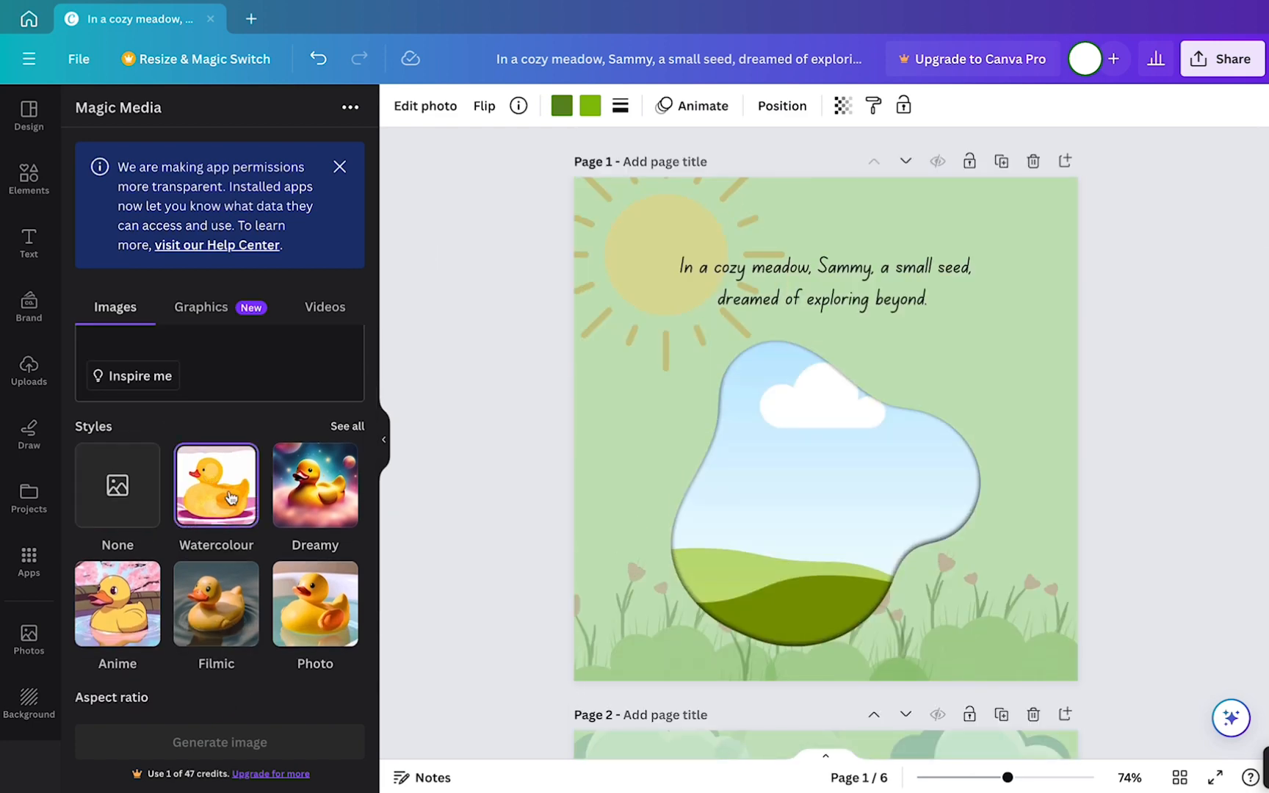
{"action": "left_click", "coordinate": [228, 395]}
{"action": "type", "text": "meadow"}
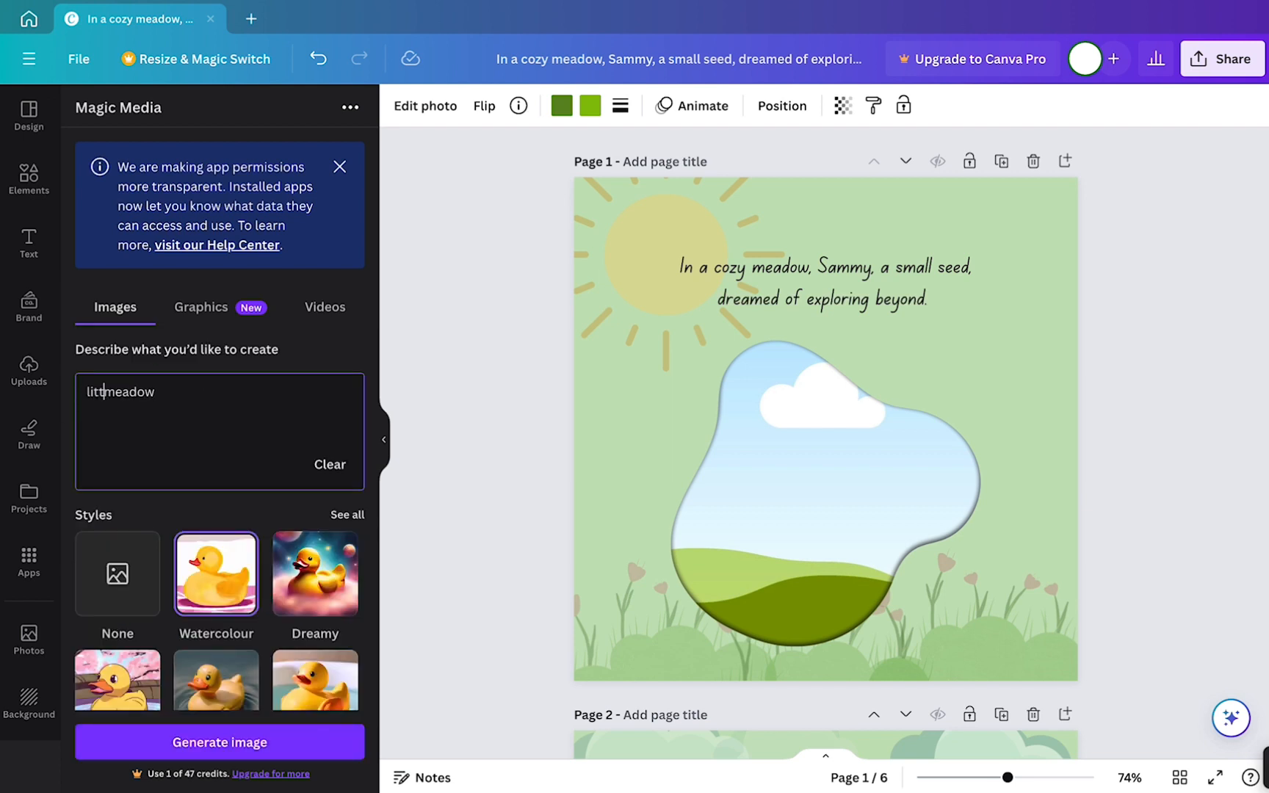
{"action": "type", "text": "a"}
{"action": "left_click", "coordinate": [206, 742]}
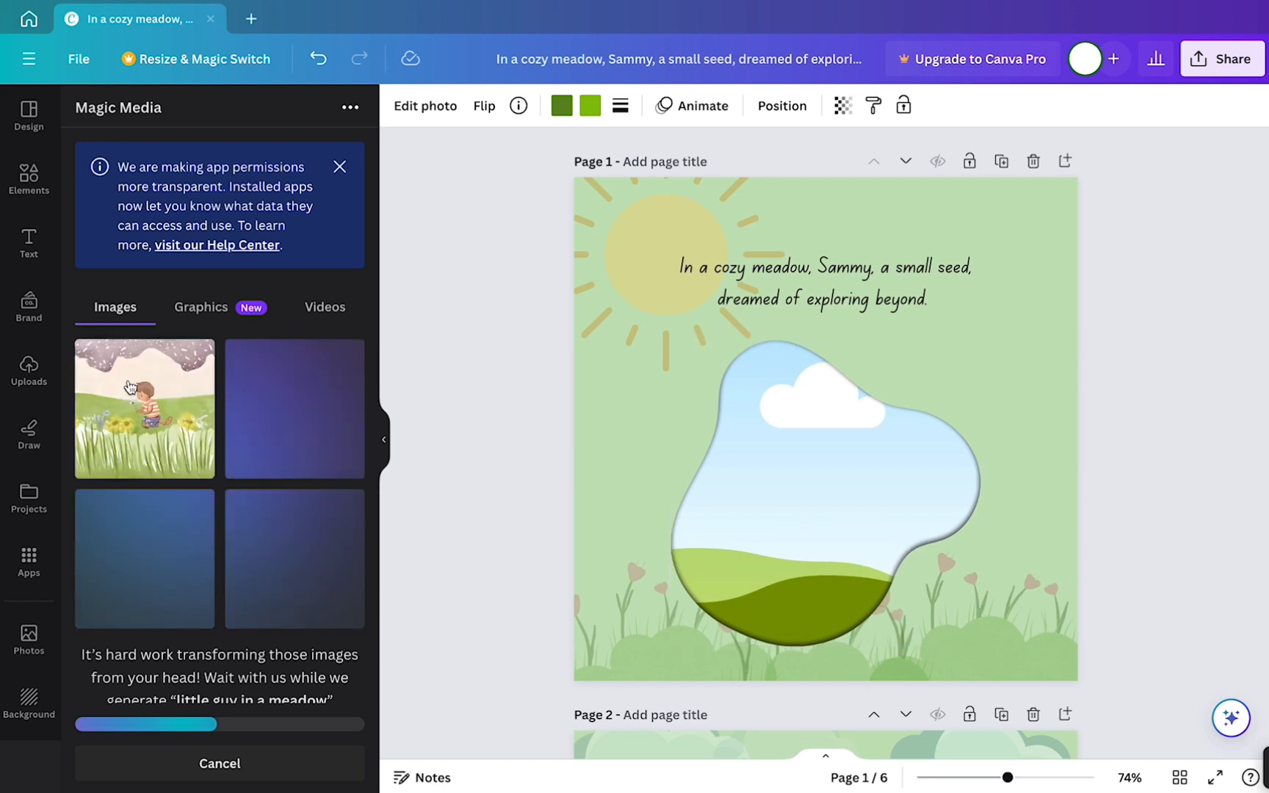
{"action": "left_click_drag", "start_coordinate": [171, 441], "coordinate": [754, 453]}
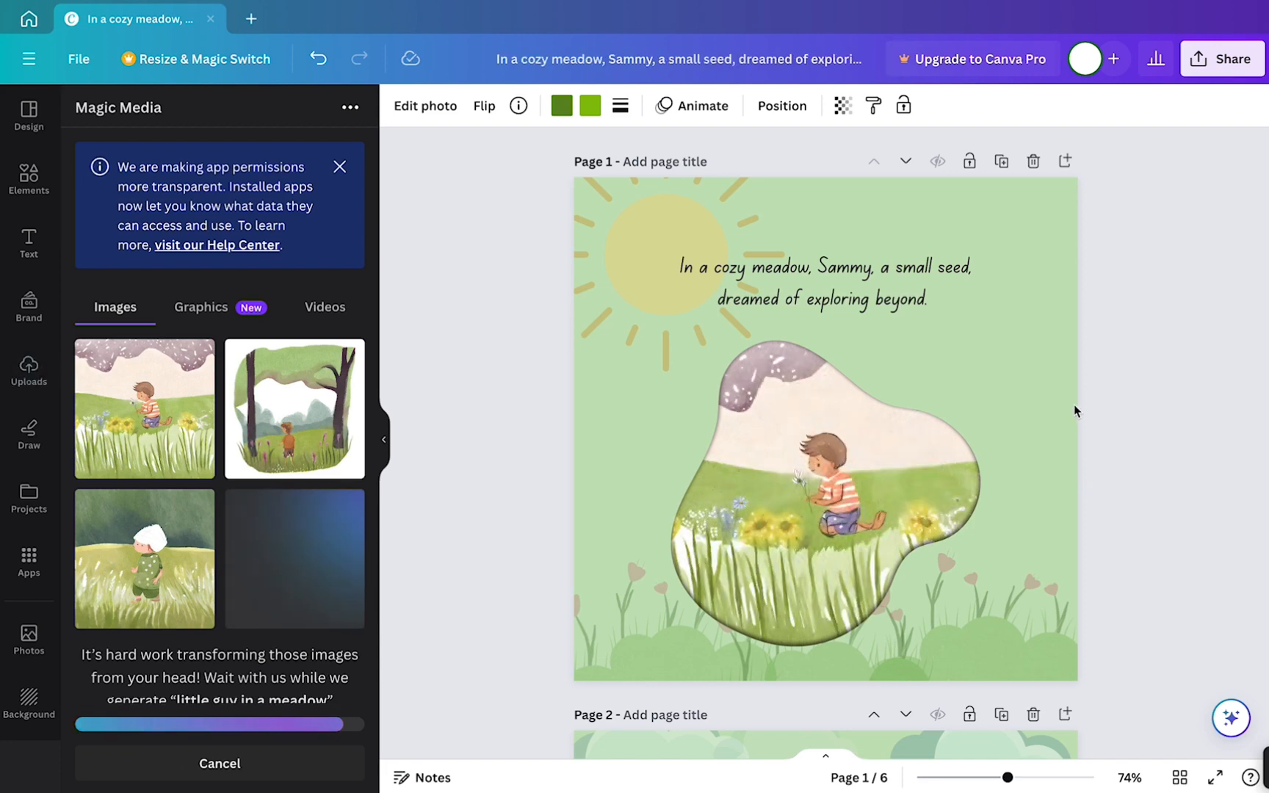
Step: Generate images from the prompt "rain in a meadow" and place the wet meadow path in page 2's blob frame
{"action": "scroll", "coordinate": [1074, 411], "scroll_direction": "down", "scroll_amount": 6}
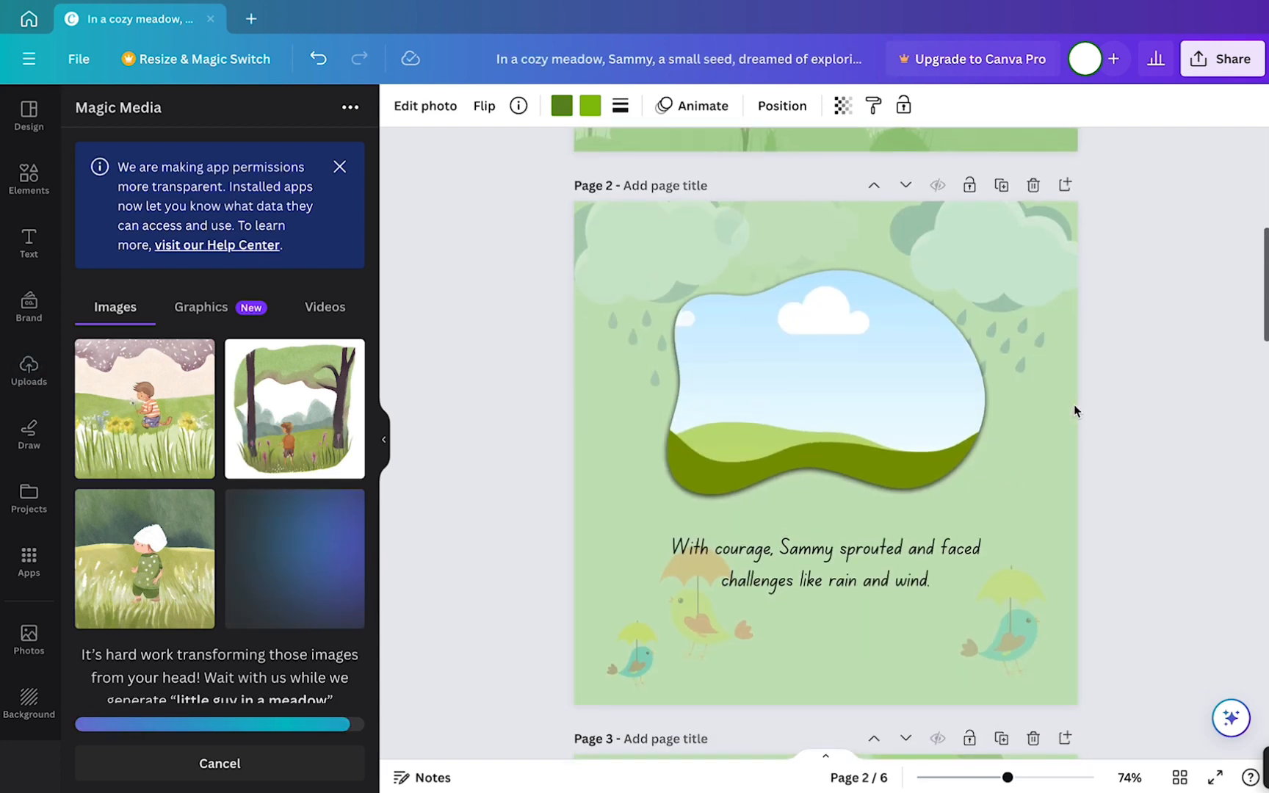
{"action": "left_click", "coordinate": [835, 382]}
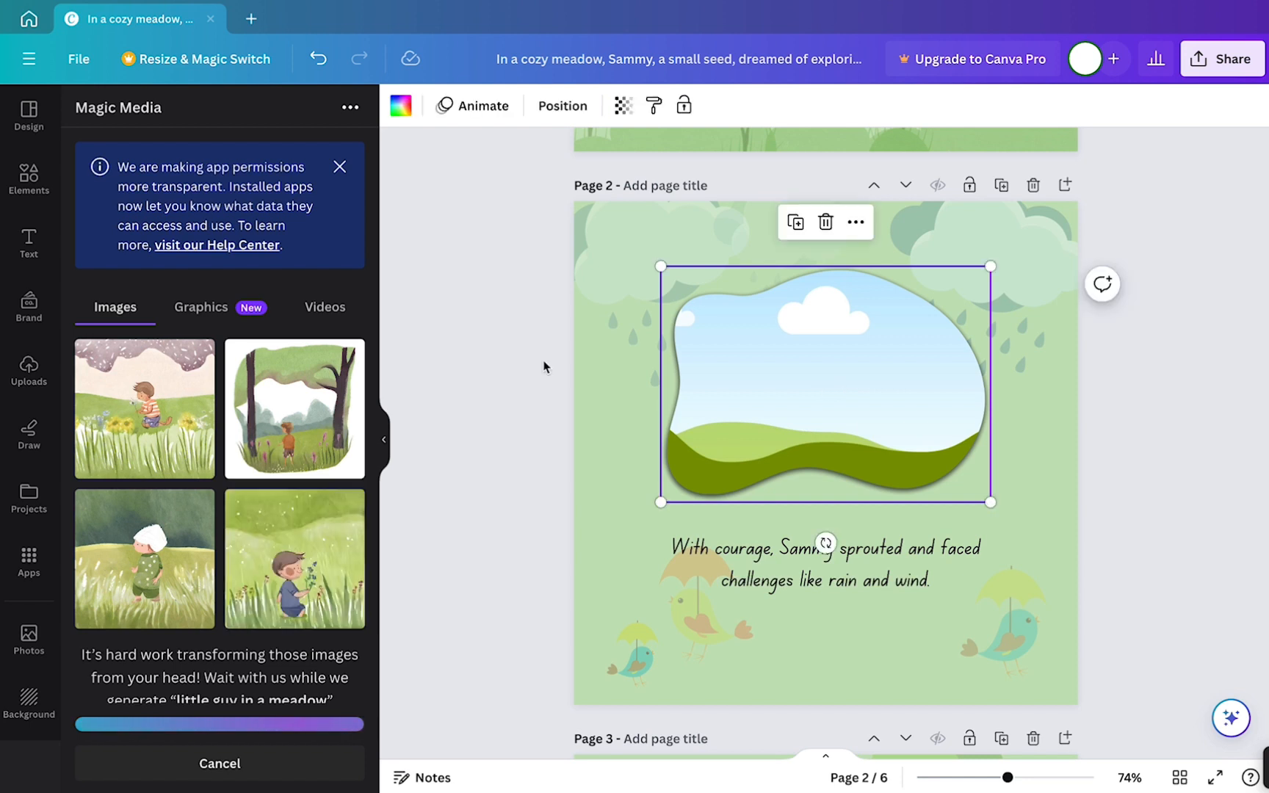
{"action": "left_click", "coordinate": [137, 301]}
{"action": "left_click", "coordinate": [162, 417]}
{"action": "type", "text": "rain in a meadow"}
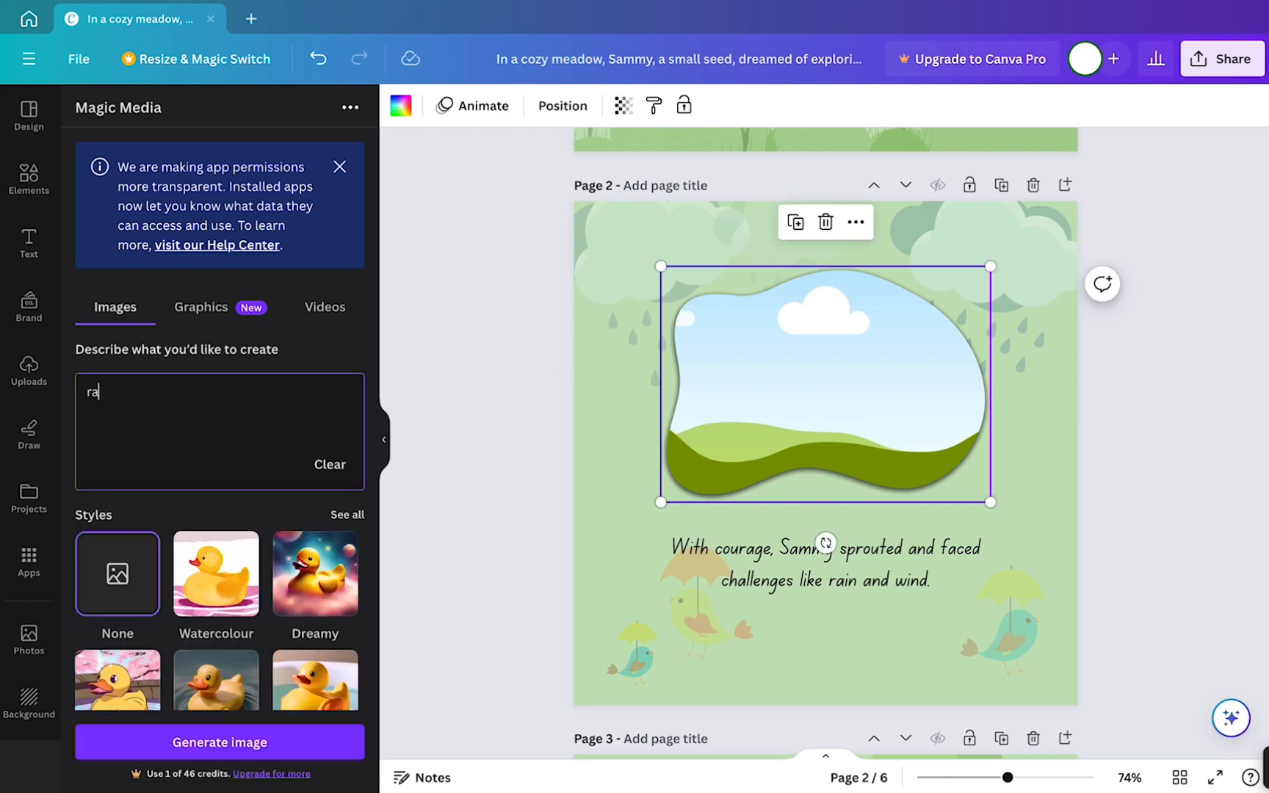
{"action": "key", "text": "Return"}
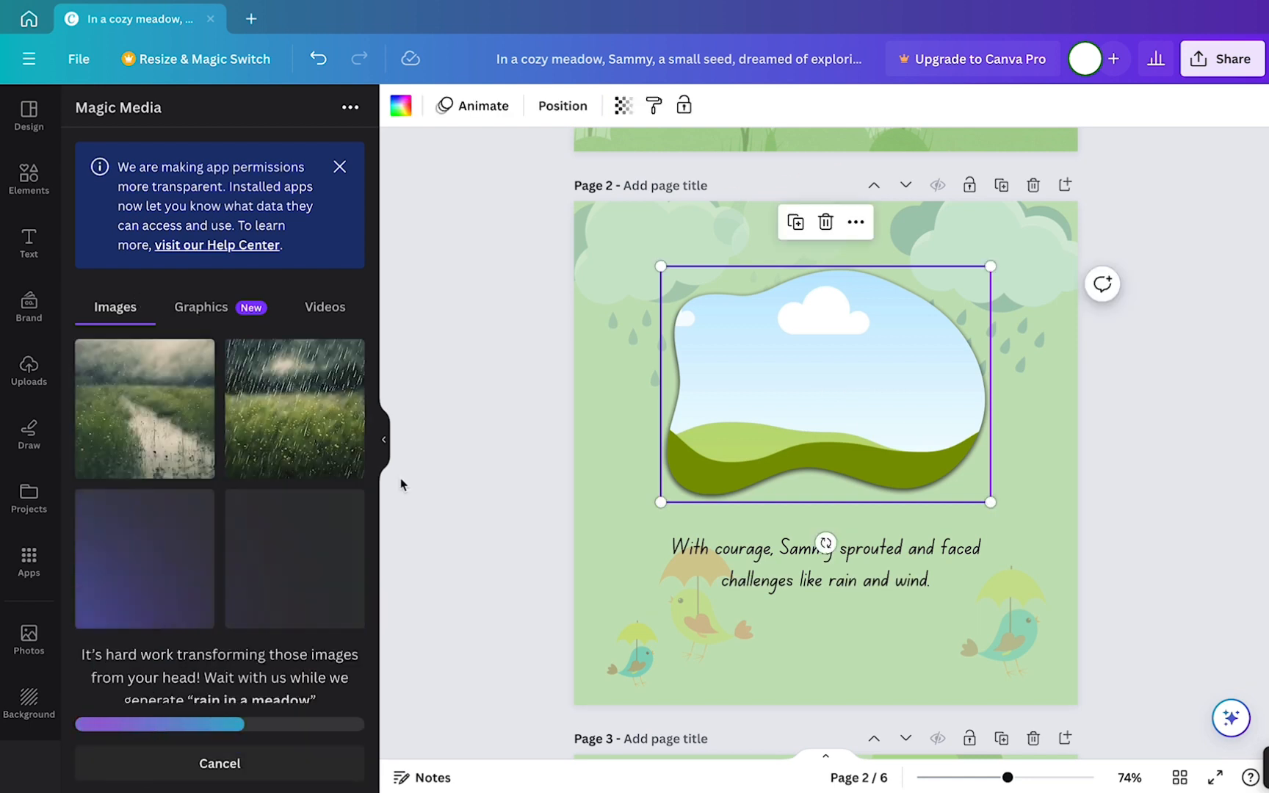
{"action": "left_click", "coordinate": [199, 413]}
Step: Select the blob frame on page 3 and generate images from the prompt "old oak tree"
{"action": "scroll", "coordinate": [1081, 441], "scroll_direction": "down", "scroll_amount": 8}
{"action": "left_click", "coordinate": [737, 425]}
{"action": "left_click", "coordinate": [220, 742]}
{"action": "left_click", "coordinate": [221, 376]}
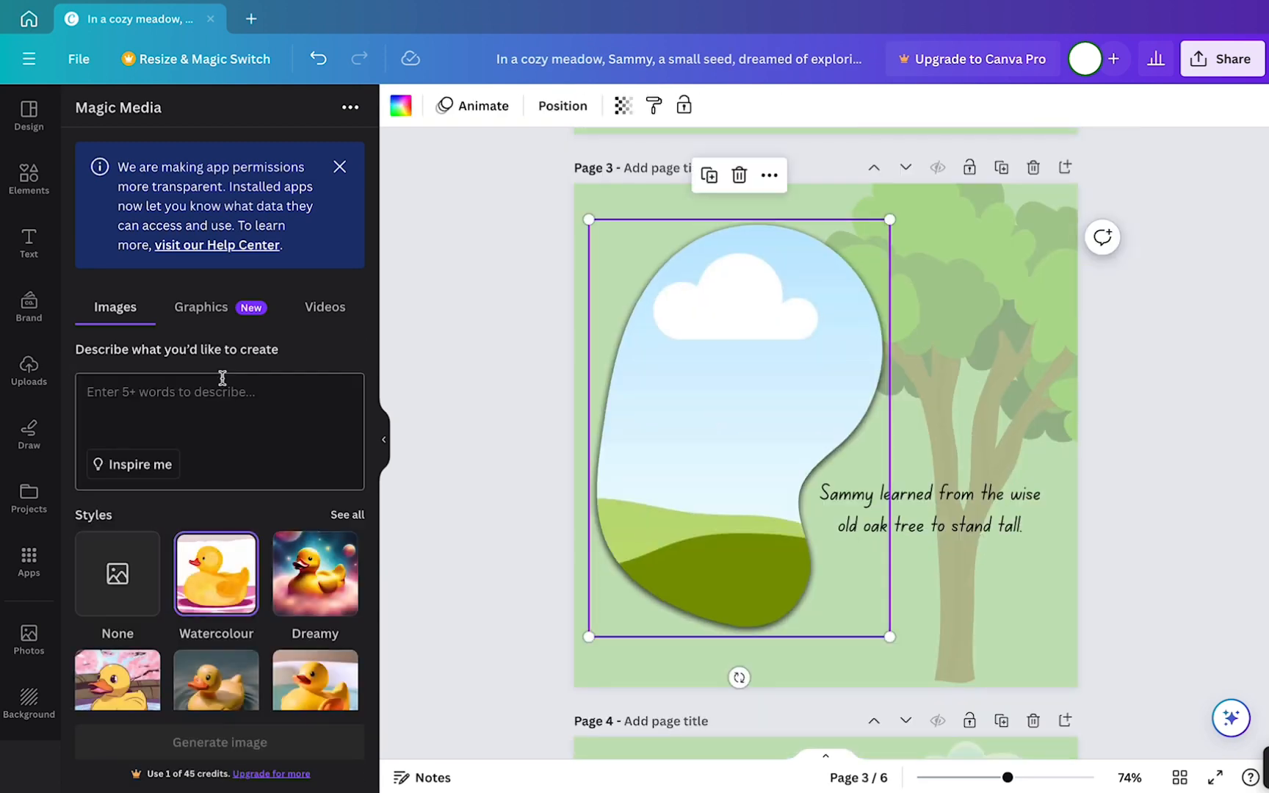
{"action": "type", "text": "old oak tree"}
{"action": "left_click", "coordinate": [218, 742]}
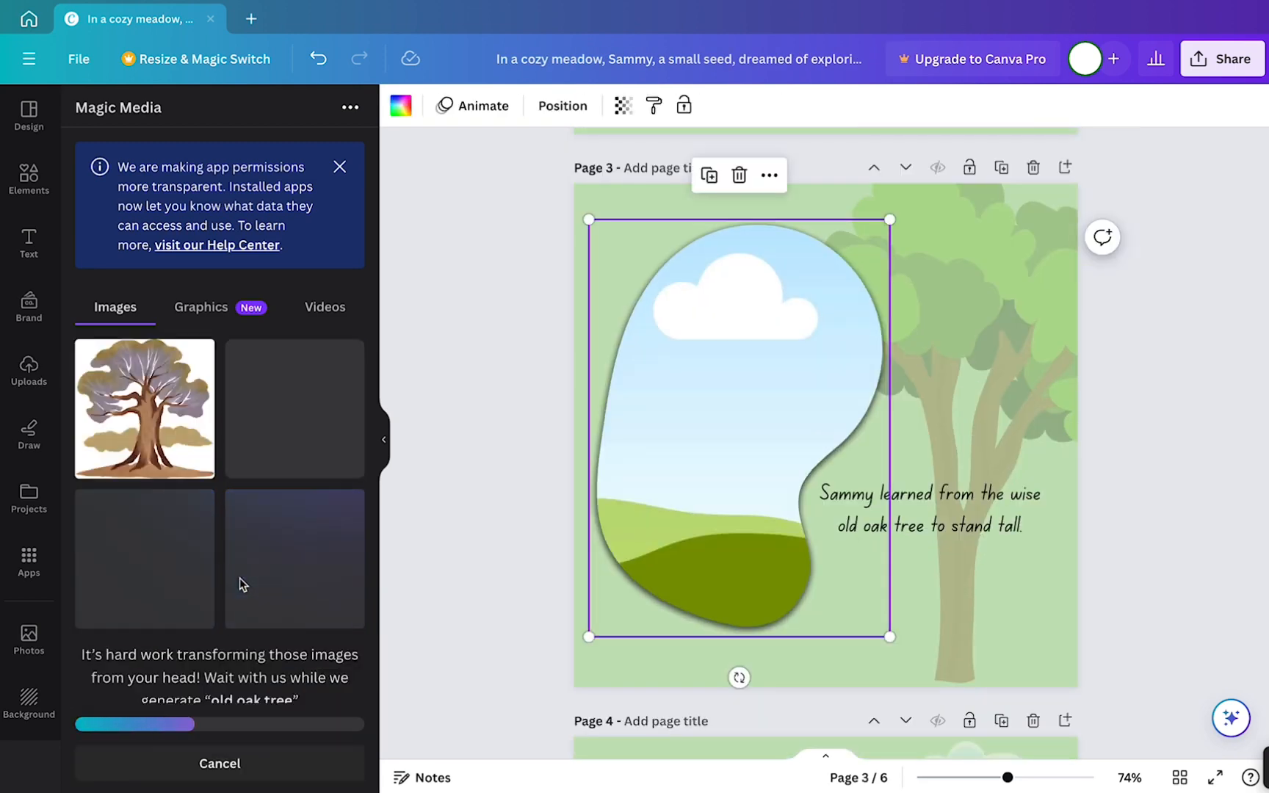
Step: Fill page 3's blob frame with the generated picture of the thick-trunked green oak
{"action": "scroll", "coordinate": [1174, 291], "scroll_direction": "up", "scroll_amount": 3}
{"action": "scroll", "coordinate": [1175, 291], "scroll_direction": "down", "scroll_amount": 4}
{"action": "left_click", "coordinate": [294, 559]}
{"action": "left_click", "coordinate": [258, 443]}
Step: Generate images from the prompt "kind little boy" and put the fourth result in page 4's blob frame
{"action": "scroll", "coordinate": [753, 306], "scroll_direction": "down", "scroll_amount": 8}
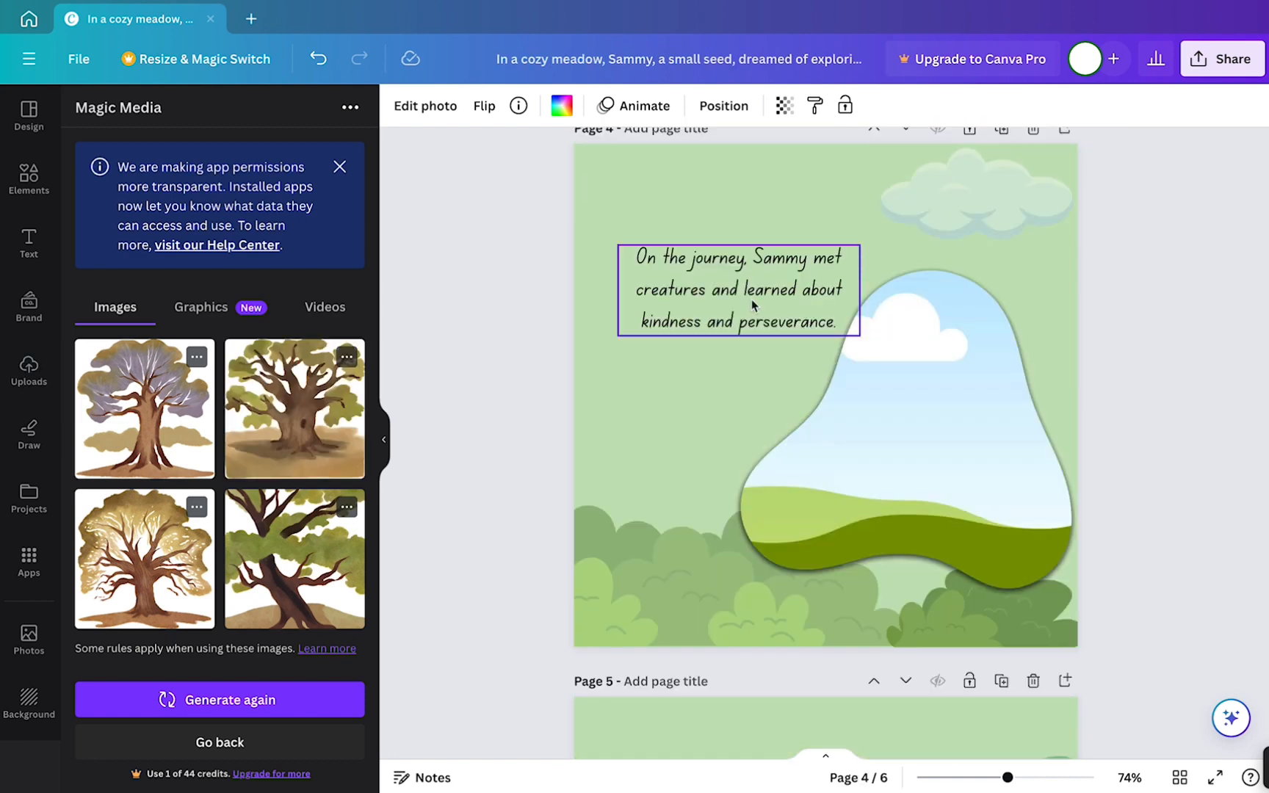
{"action": "left_click", "coordinate": [220, 742]}
{"action": "left_click", "coordinate": [198, 393]}
{"action": "type", "text": "kind little boy"}
{"action": "left_click", "coordinate": [298, 740]}
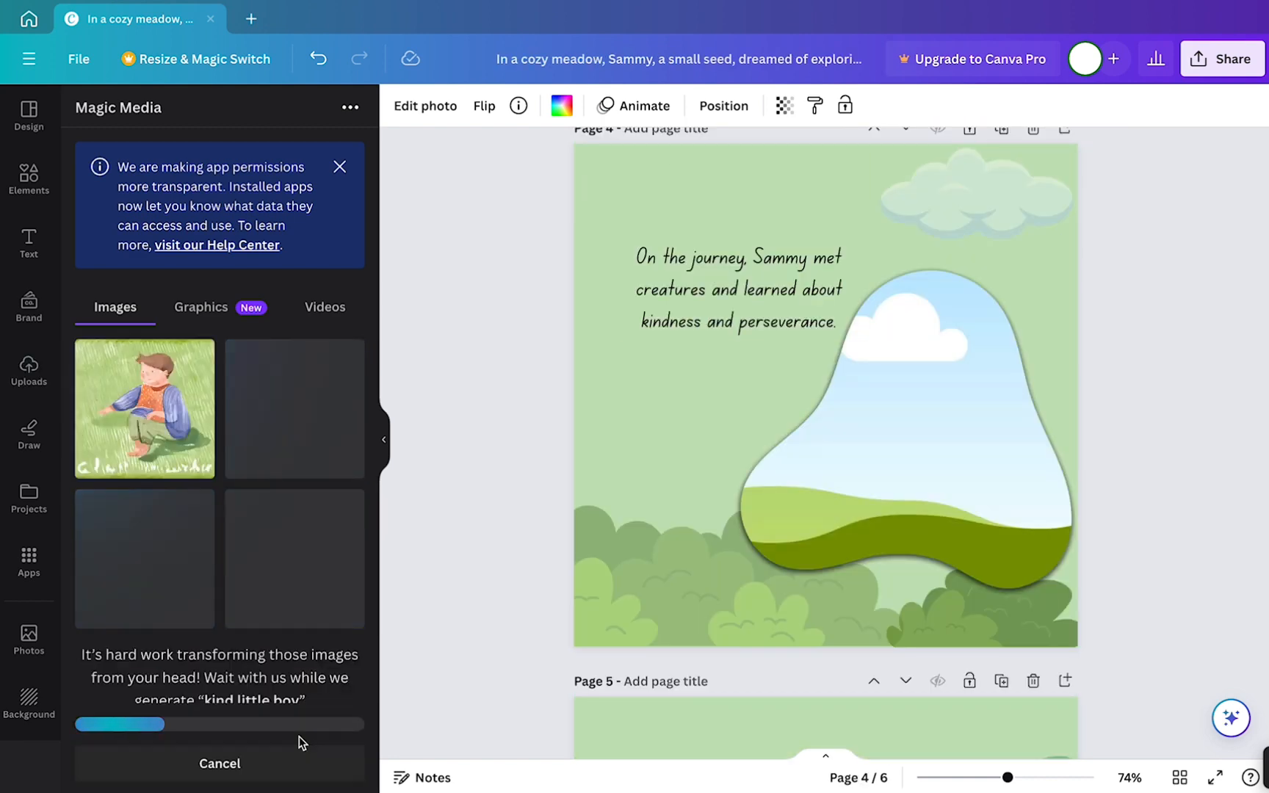
{"action": "left_click_drag", "start_coordinate": [313, 537], "coordinate": [910, 434]}
Step: Generate watercolour images from the prompt "golden field" and fill page 5's blob frame with a generated wheat field
{"action": "scroll", "coordinate": [1119, 595], "scroll_direction": "down", "scroll_amount": 7}
{"action": "left_click", "coordinate": [220, 741]}
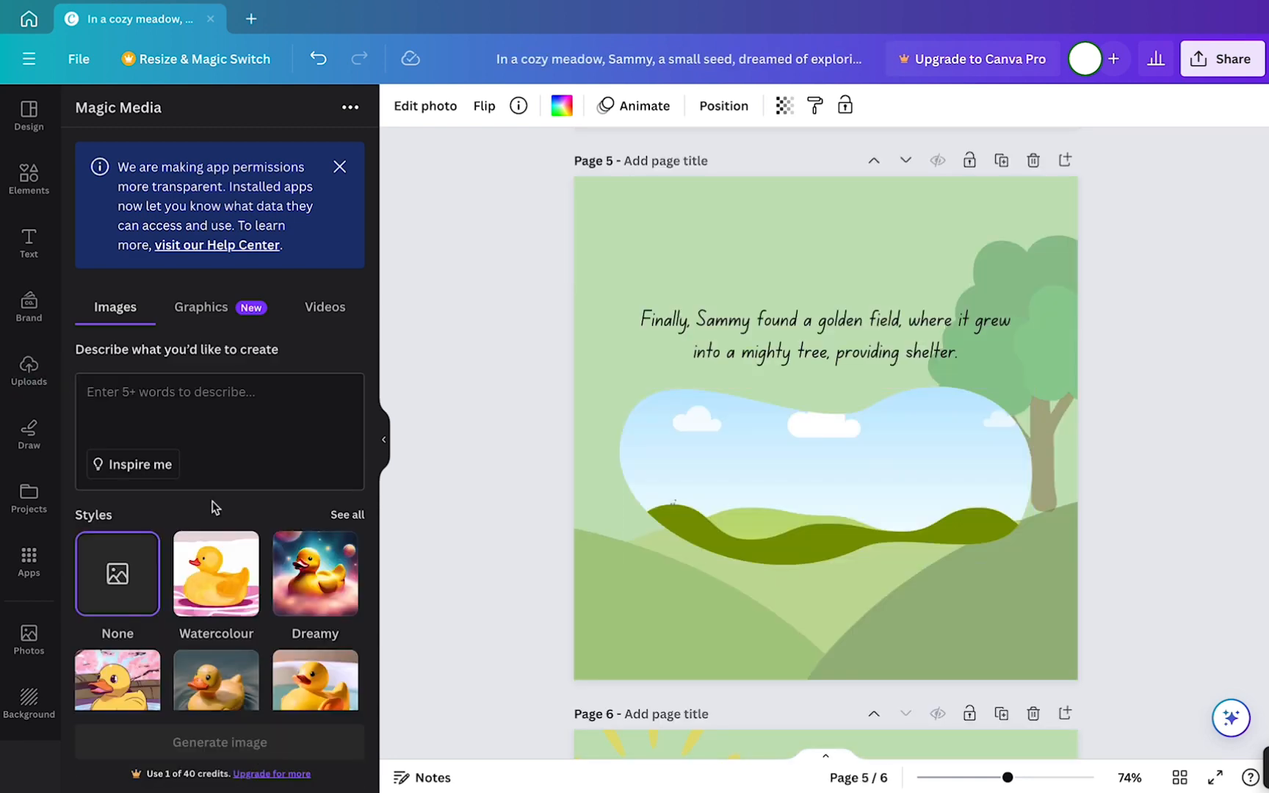
{"action": "left_click", "coordinate": [216, 573]}
{"action": "left_click", "coordinate": [206, 411]}
{"action": "type", "text": "golden field"}
{"action": "left_click", "coordinate": [219, 742]}
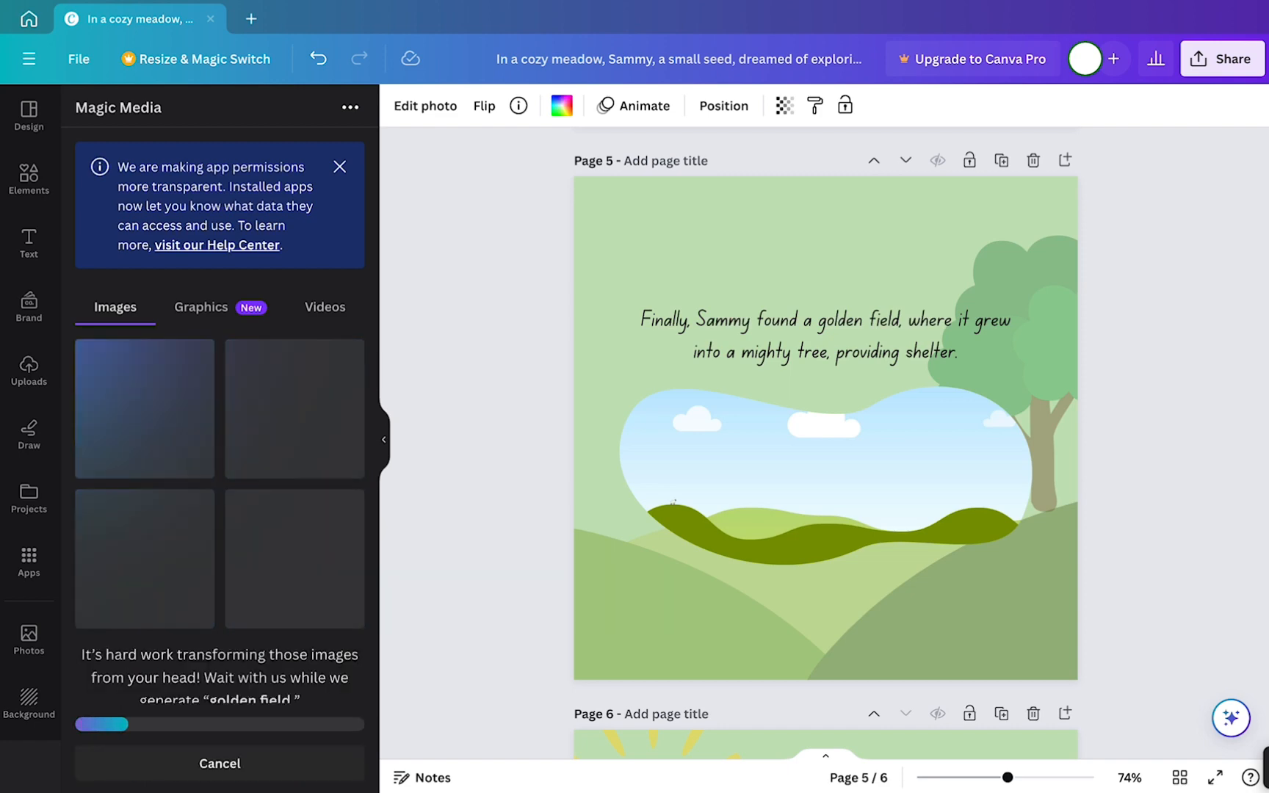
{"action": "left_click", "coordinate": [255, 555]}
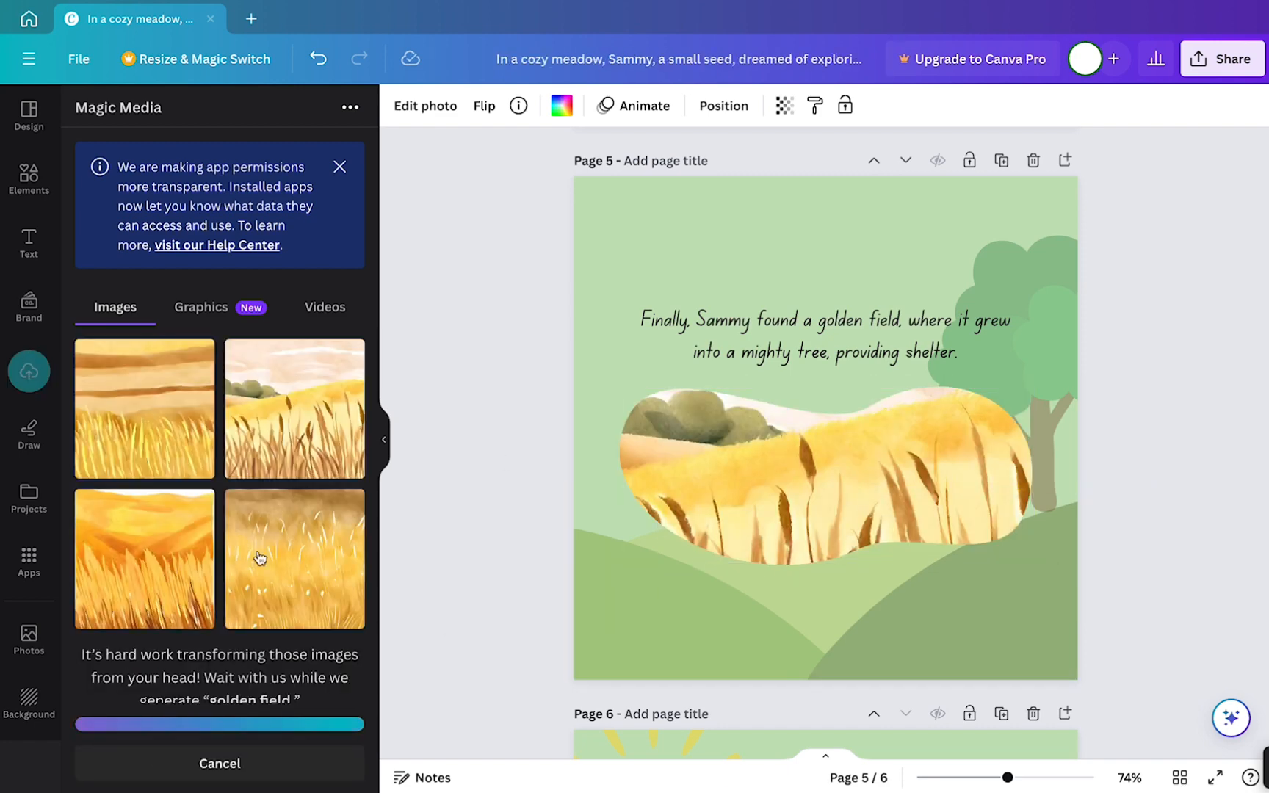
Step: Generate images from the prompt "liitle boy" for page 6 and use the first result, the boy sitting on grass
{"action": "scroll", "coordinate": [1107, 563], "scroll_direction": "down", "scroll_amount": 7}
{"action": "left_click", "coordinate": [261, 741]}
{"action": "left_click", "coordinate": [218, 383]}
{"action": "type", "text": "little boy"}
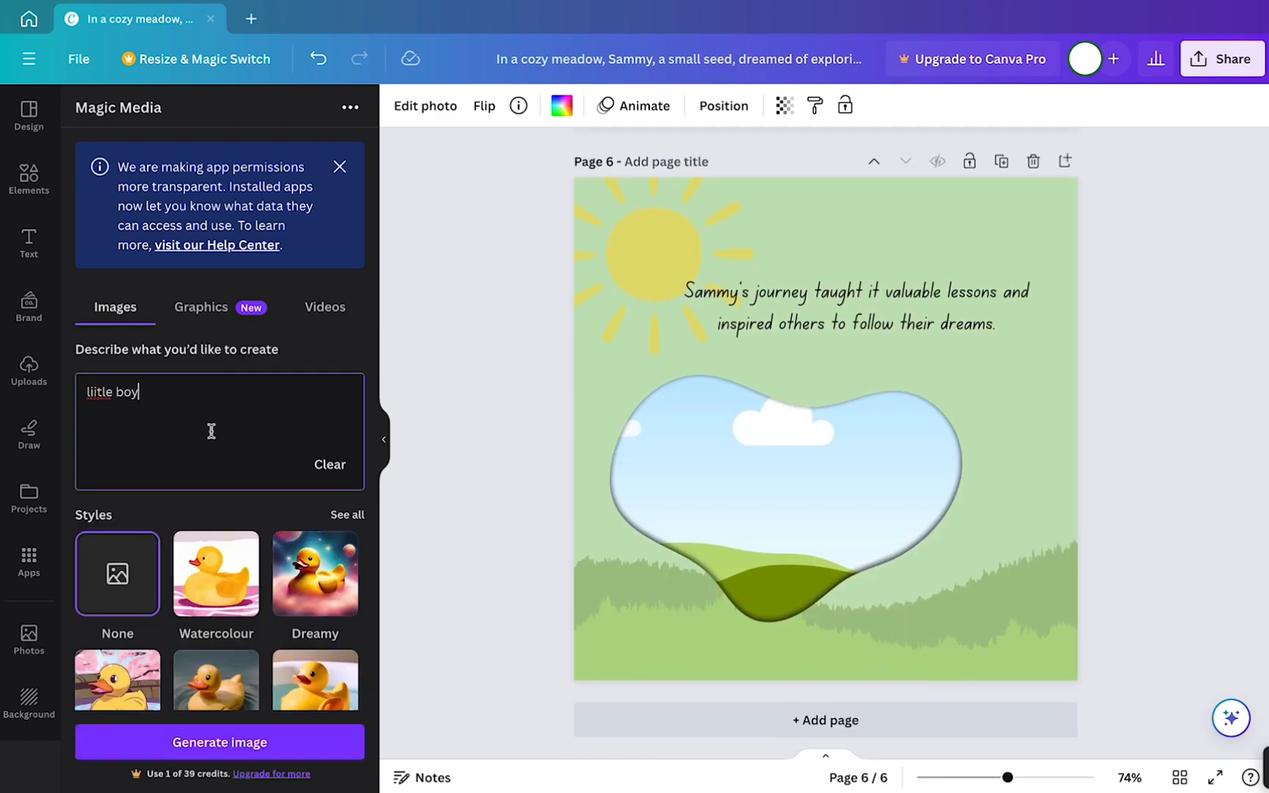
{"action": "left_click", "coordinate": [220, 741]}
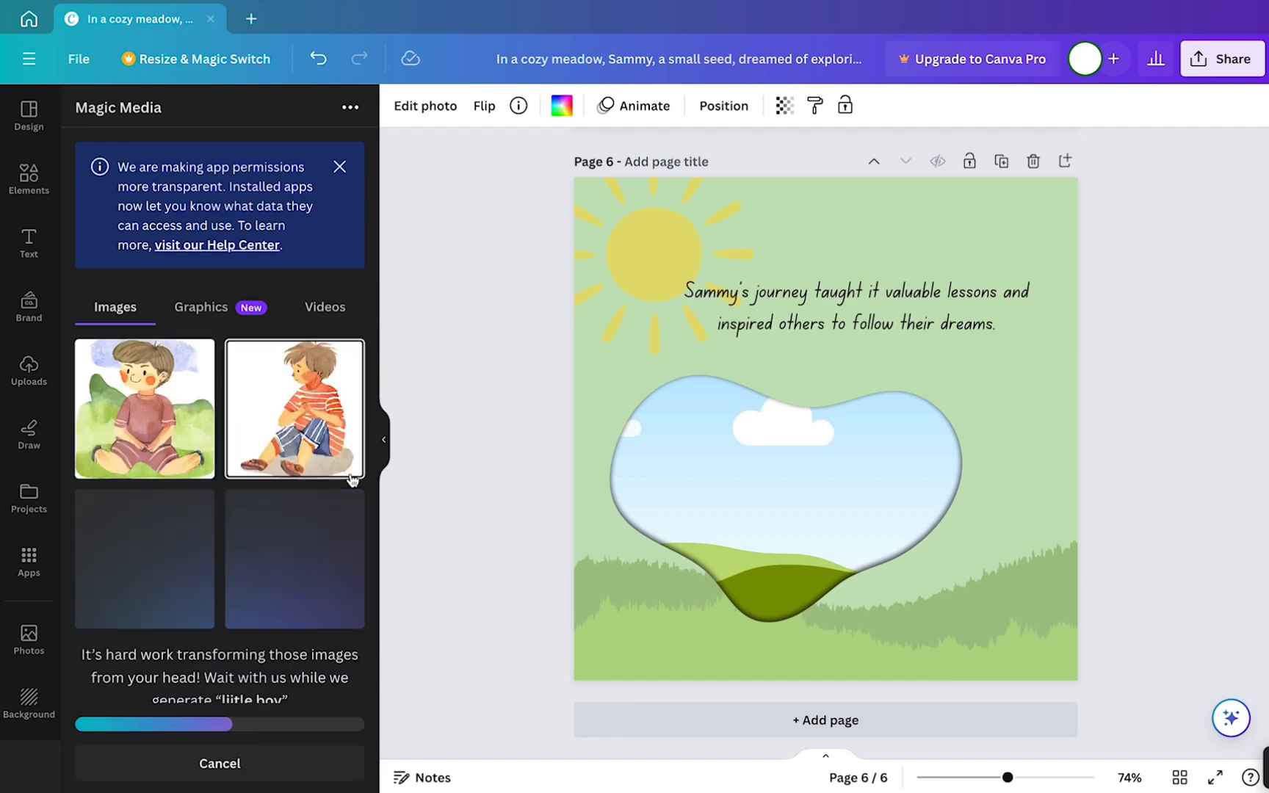
{"action": "left_click", "coordinate": [145, 408]}
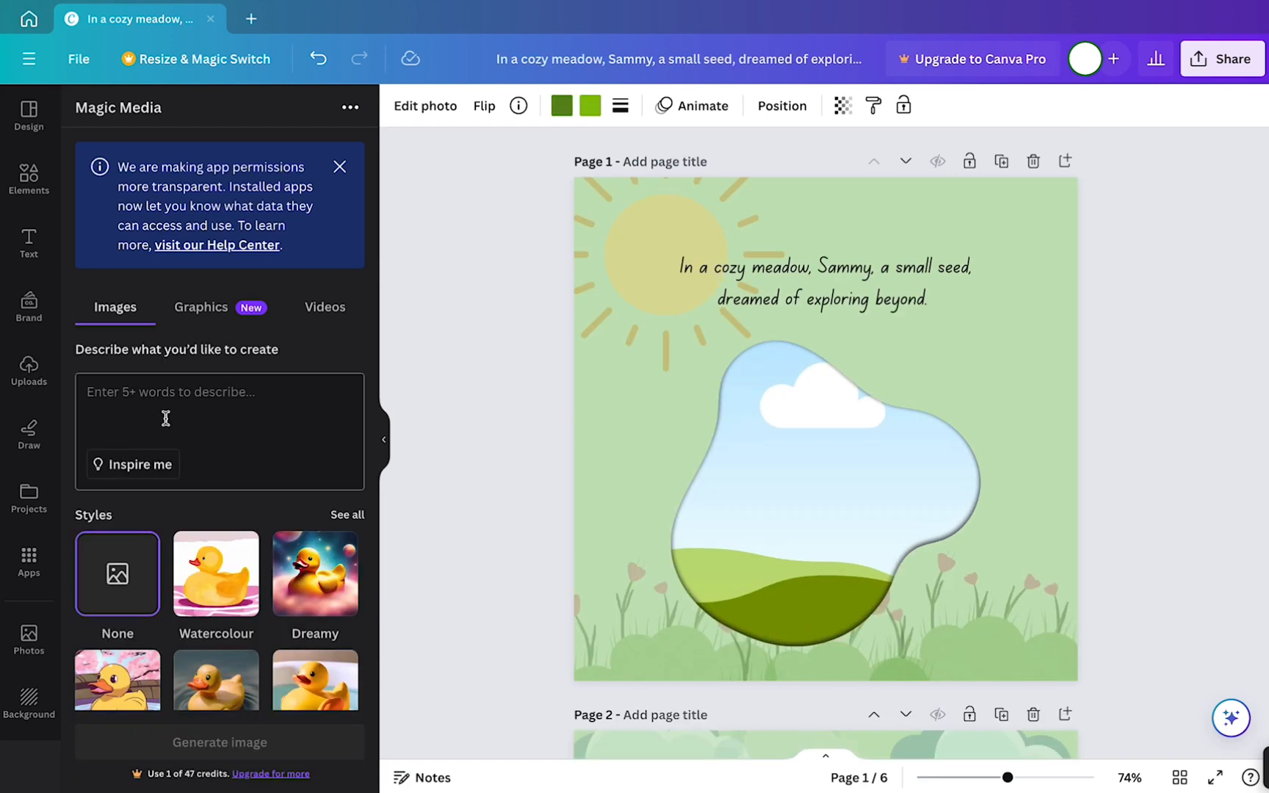
Step: Generate watercolour images of a "little guy in a meadow" and place the first result in the blob frame on page 1
{"action": "scroll", "coordinate": [220, 440], "scroll_direction": "down", "scroll_amount": 2}
{"action": "scroll", "coordinate": [230, 384], "scroll_direction": "up", "scroll_amount": 2}
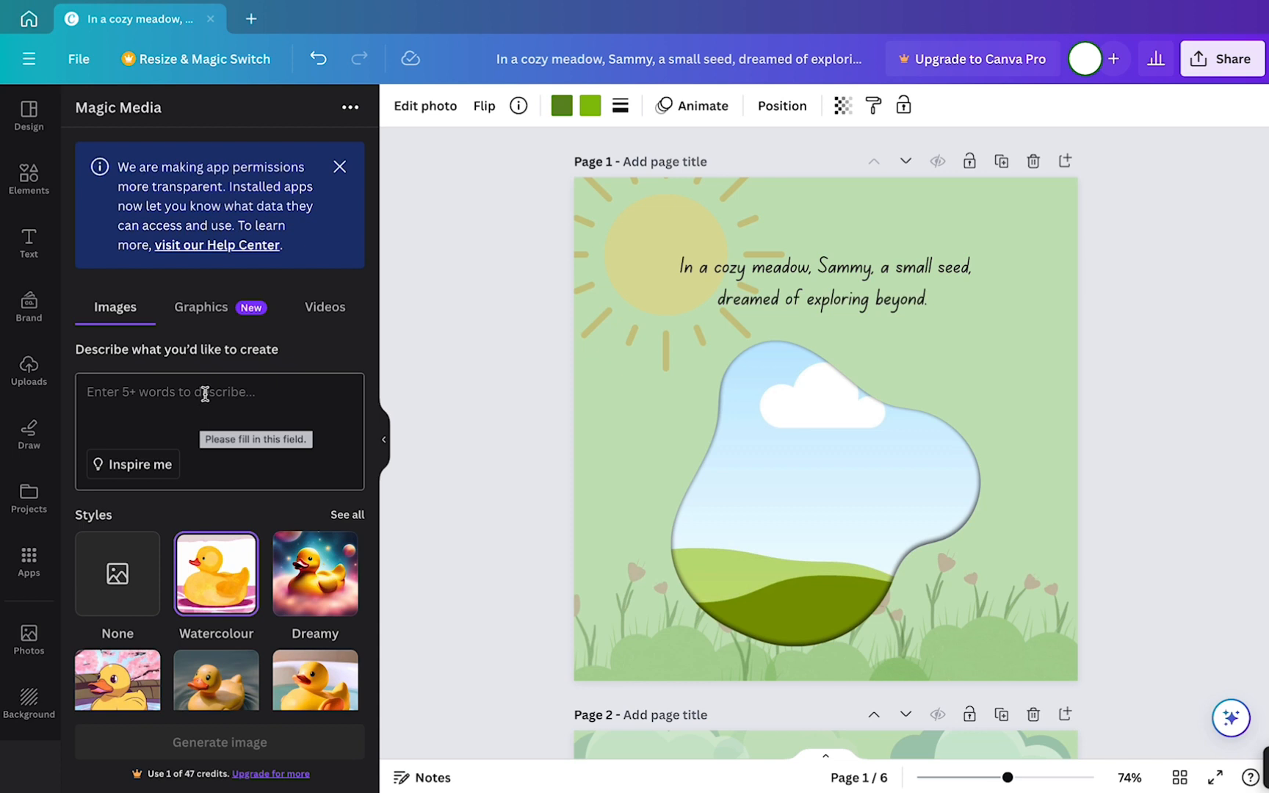
{"action": "left_click", "coordinate": [205, 395]}
{"action": "type", "text": "me"}
{"action": "type", "text": "in a"}
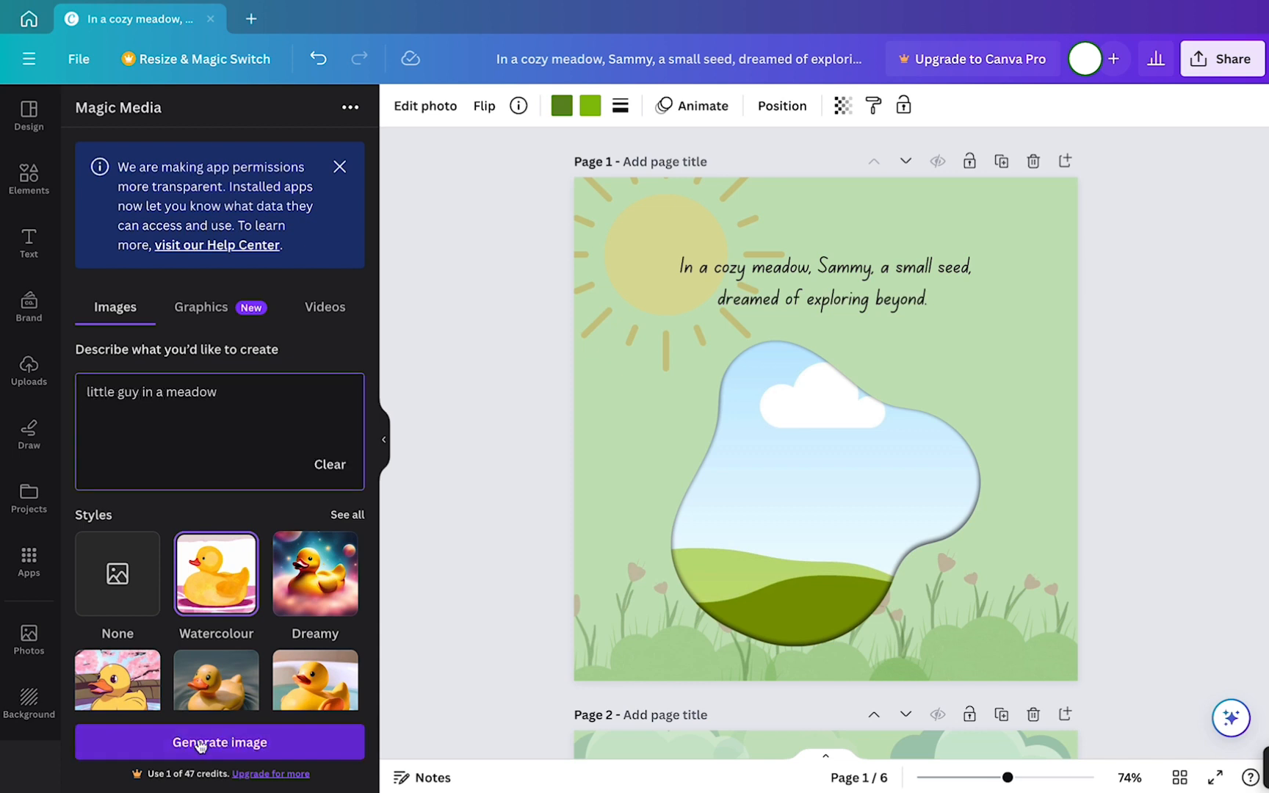
{"action": "left_click", "coordinate": [212, 741]}
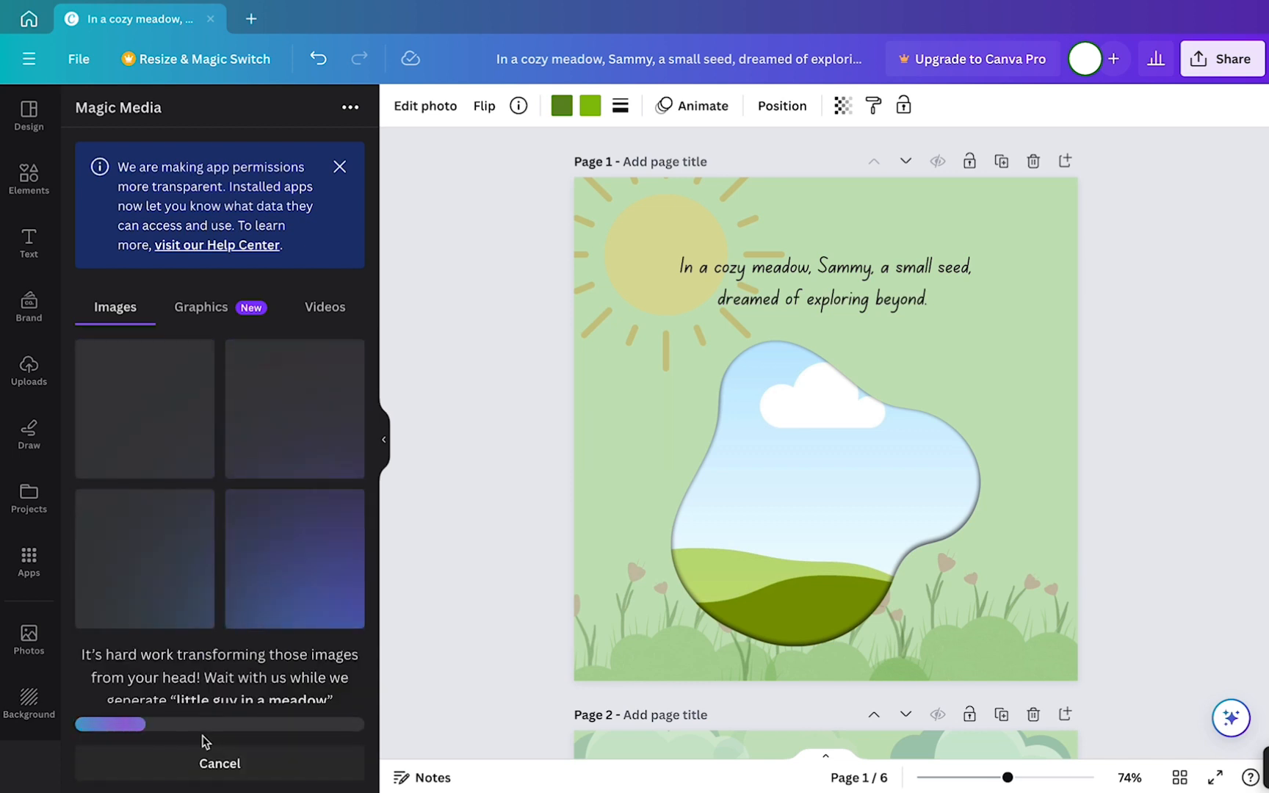
{"action": "left_click_drag", "start_coordinate": [144, 408], "coordinate": [751, 455]}
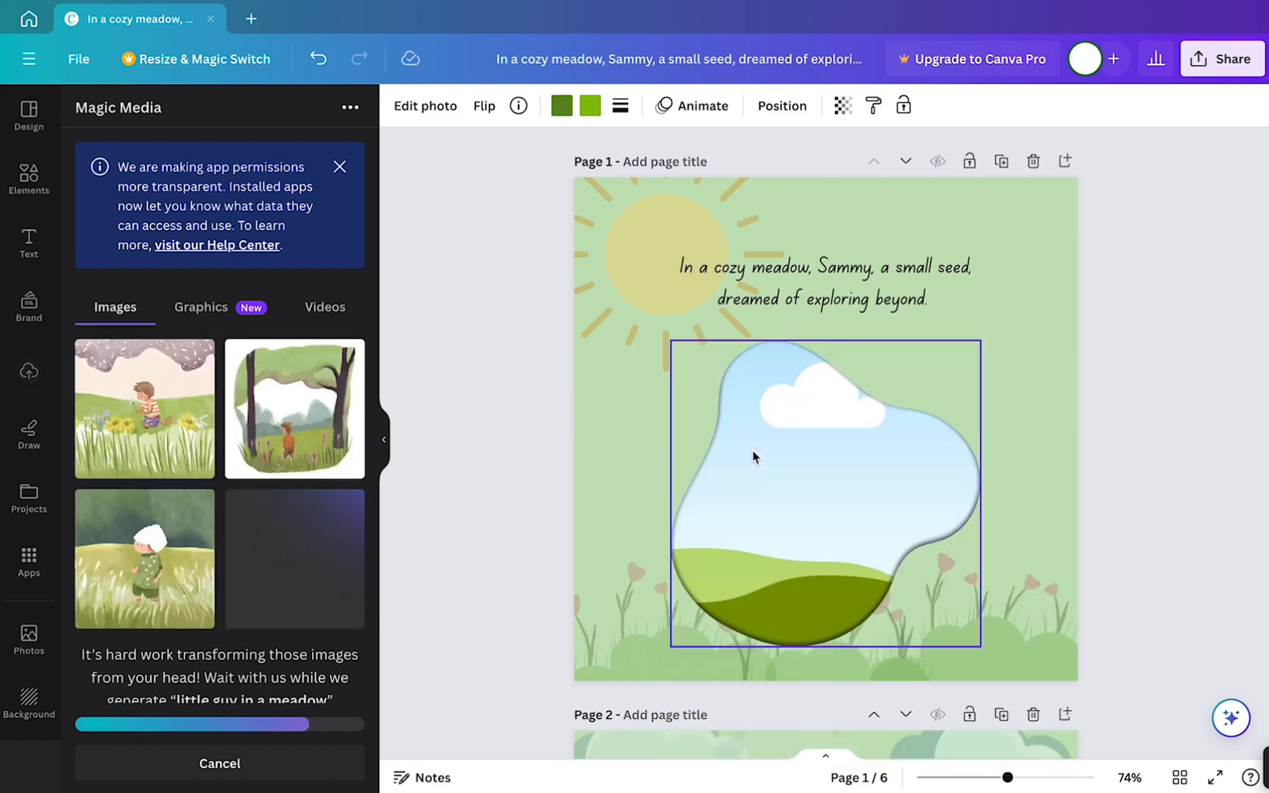
Step: Select page 2's blob frame, generate images from "rain in a meadow" and fill the frame with the first result
{"action": "scroll", "coordinate": [1074, 412], "scroll_direction": "down", "scroll_amount": 7}
{"action": "left_click", "coordinate": [895, 389]}
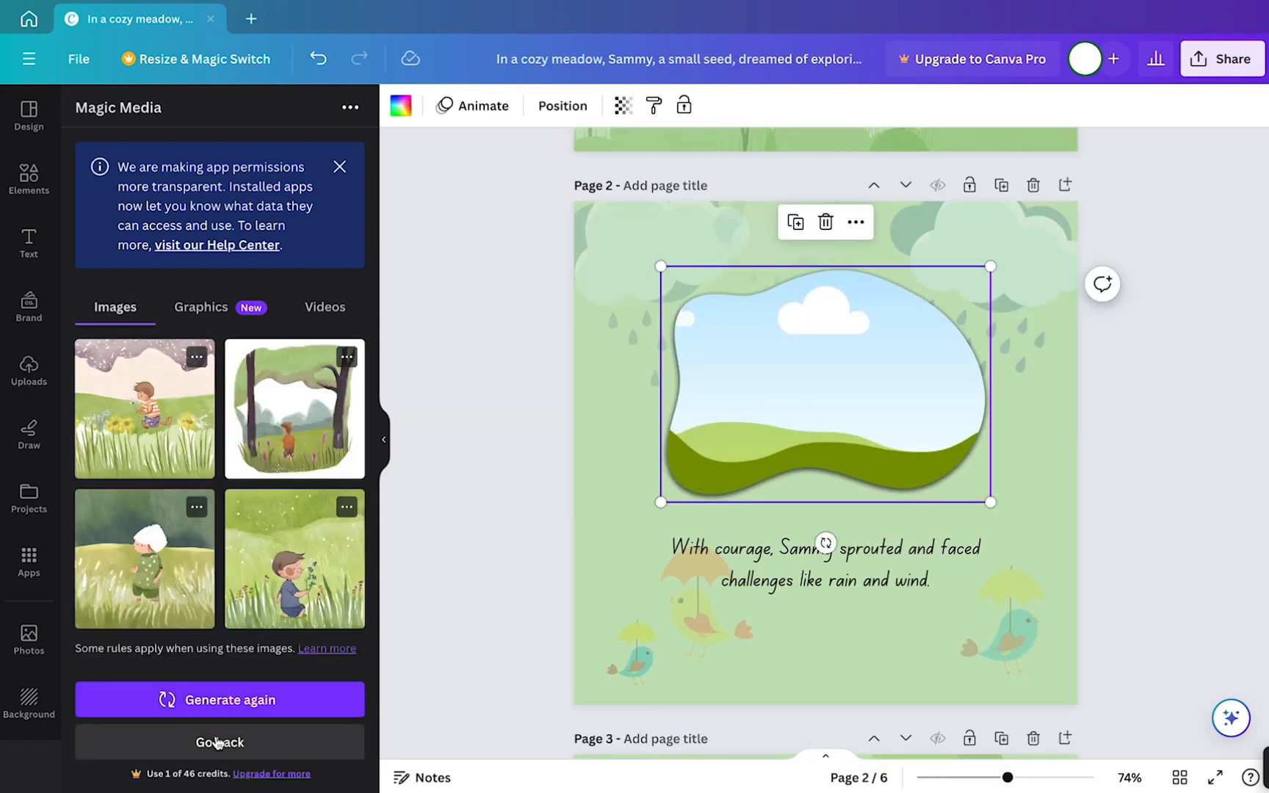
{"action": "left_click", "coordinate": [220, 742]}
{"action": "type", "text": "rain in a meadow"}
{"action": "left_click", "coordinate": [219, 741]}
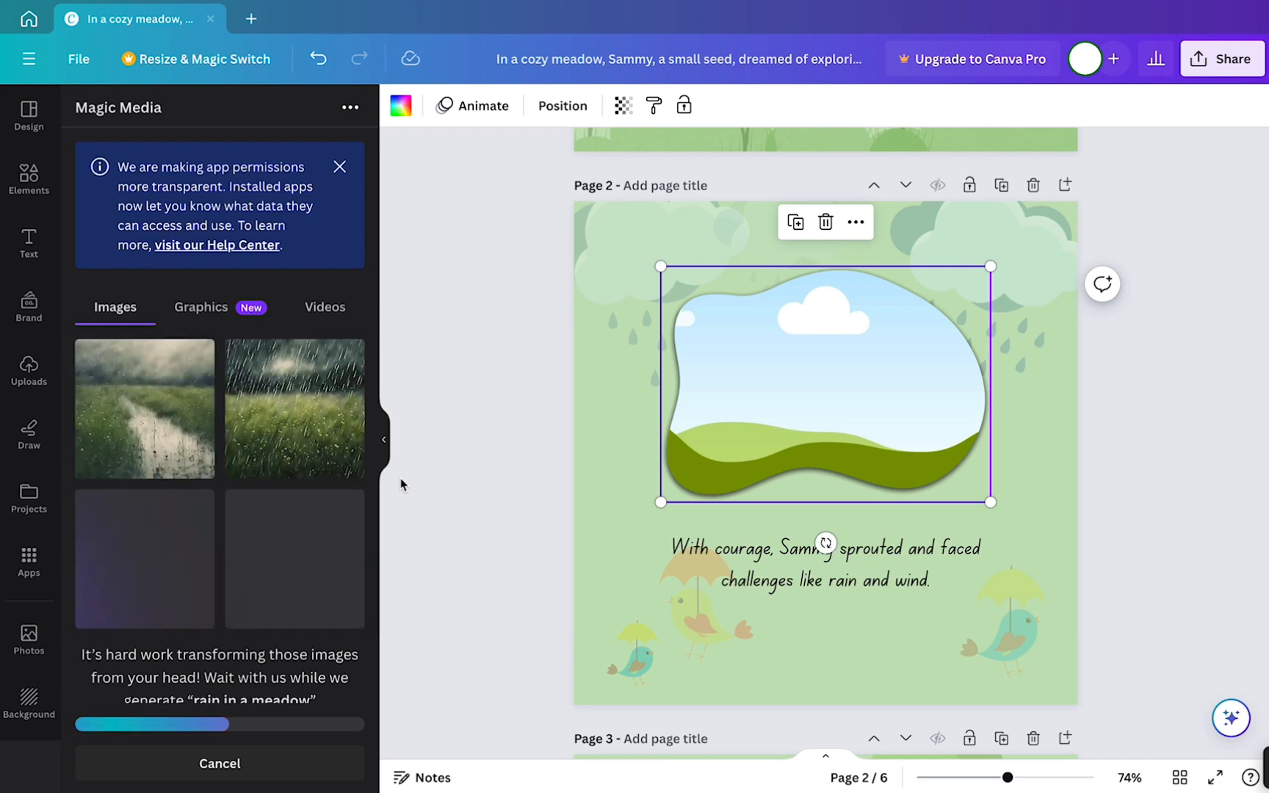
{"action": "left_click", "coordinate": [161, 414]}
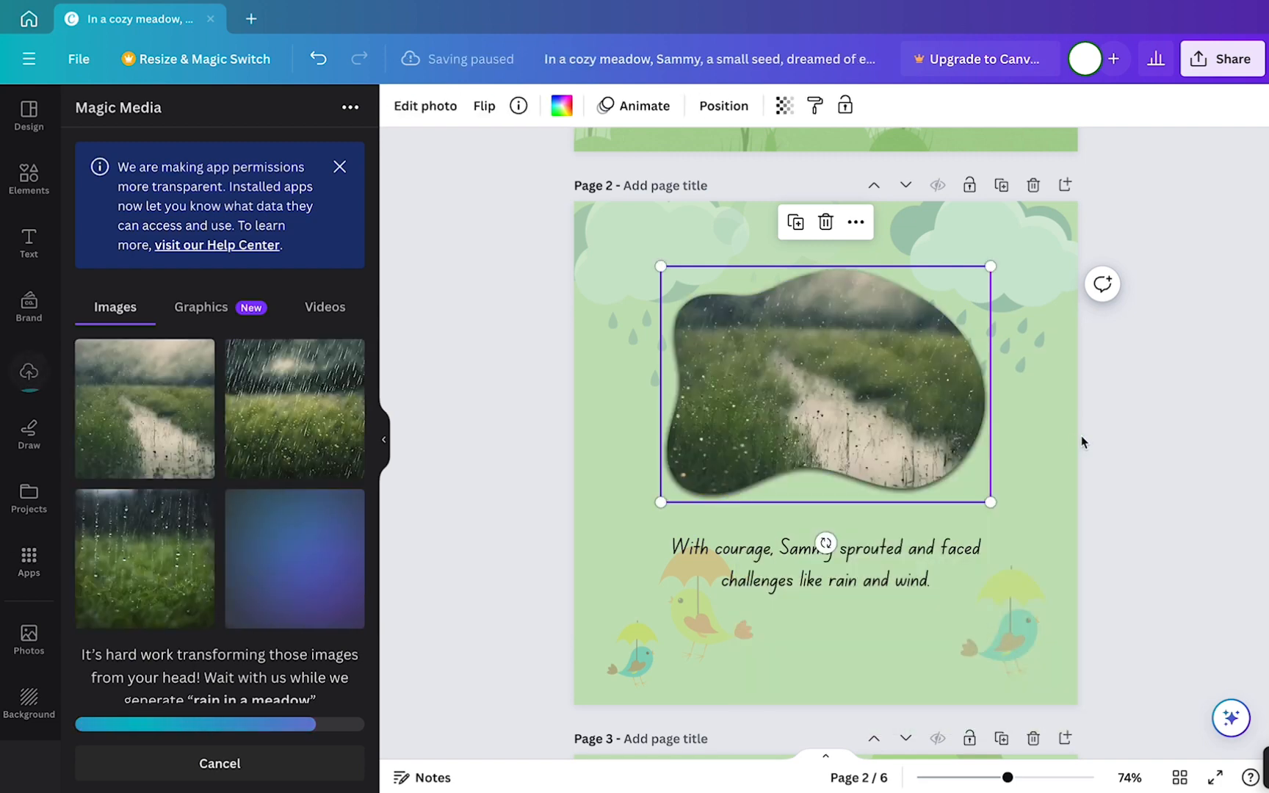
Step: Select page 3's blob frame and generate watercolour images from the prompt "old oak tree"
{"action": "scroll", "coordinate": [1084, 479], "scroll_direction": "down", "scroll_amount": 5}
{"action": "left_click", "coordinate": [724, 416]}
{"action": "left_click", "coordinate": [220, 741]}
{"action": "type", "text": "old oak tree"}
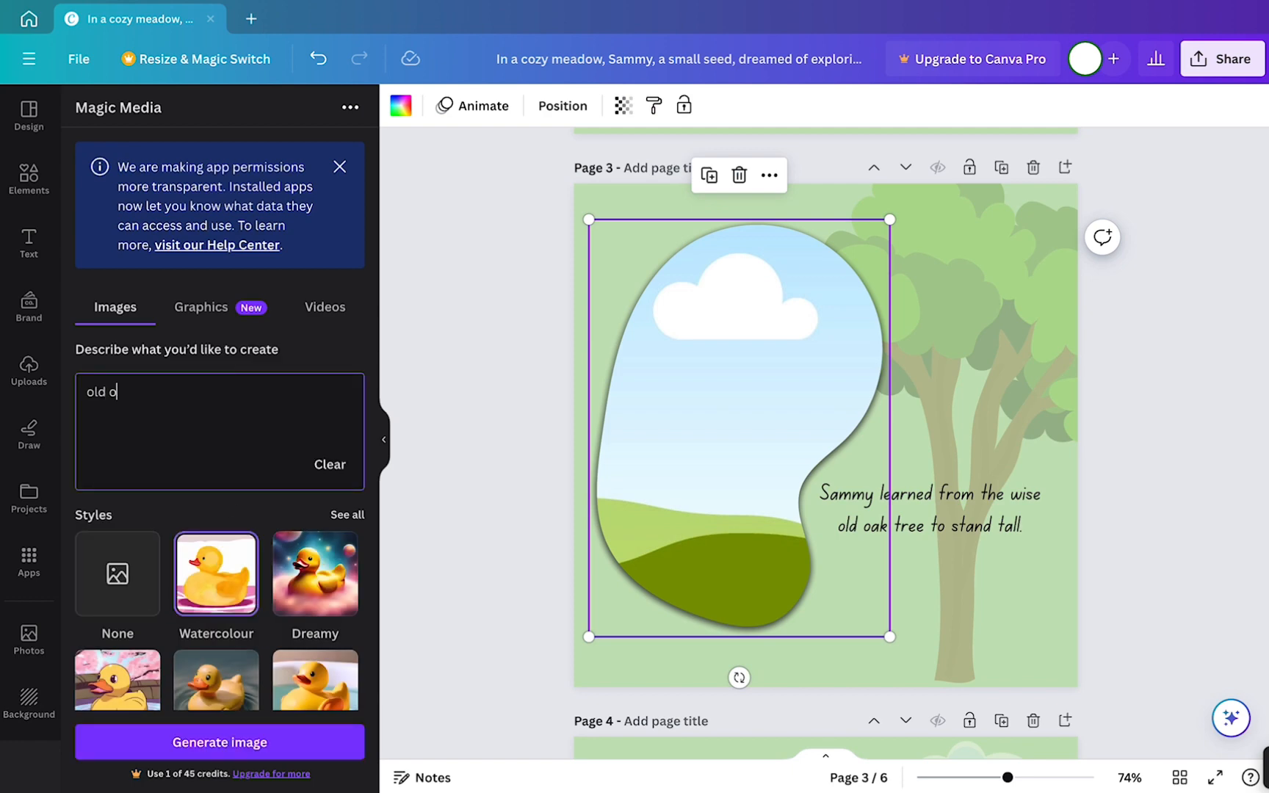
{"action": "left_click", "coordinate": [207, 742]}
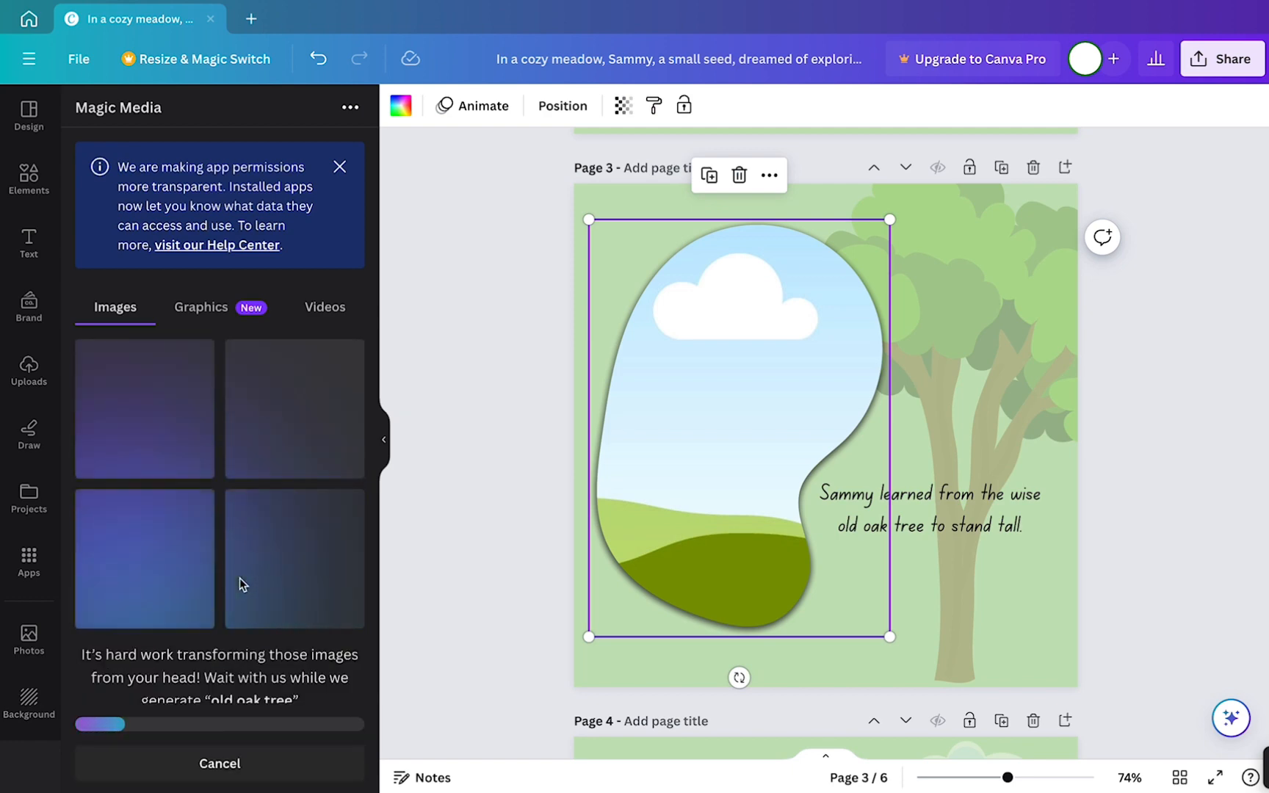
Step: Try out the generated oak pictures in page 3's blob frame and settle on the second result, the thick-trunked green oak
{"action": "left_click_drag", "start_coordinate": [301, 448], "coordinate": [727, 440]}
{"action": "scroll", "coordinate": [1174, 291], "scroll_direction": "up", "scroll_amount": 2}
{"action": "left_click_drag", "start_coordinate": [294, 562], "coordinate": [709, 569]}
{"action": "scroll", "coordinate": [709, 543], "scroll_direction": "down", "scroll_amount": 2}
{"action": "left_click_drag", "start_coordinate": [258, 443], "coordinate": [734, 426]}
{"action": "scroll", "coordinate": [1060, 237], "scroll_direction": "up", "scroll_amount": 2}
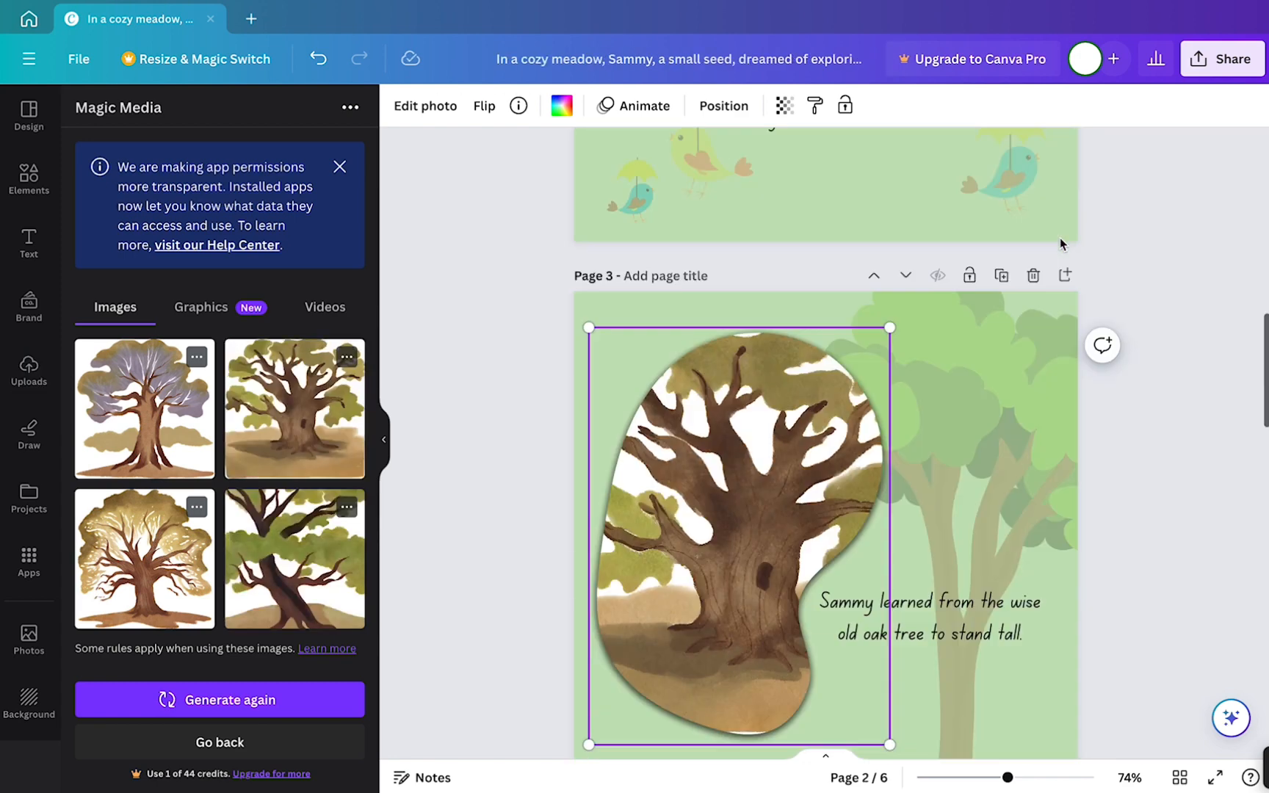
Step: Try to generate images for page 4 from the prompt "kindness guy"
{"action": "scroll", "coordinate": [1059, 237], "scroll_direction": "down", "scroll_amount": 9}
{"action": "left_click", "coordinate": [242, 742]}
{"action": "left_click", "coordinate": [284, 400]}
{"action": "type", "text": "kindness"}
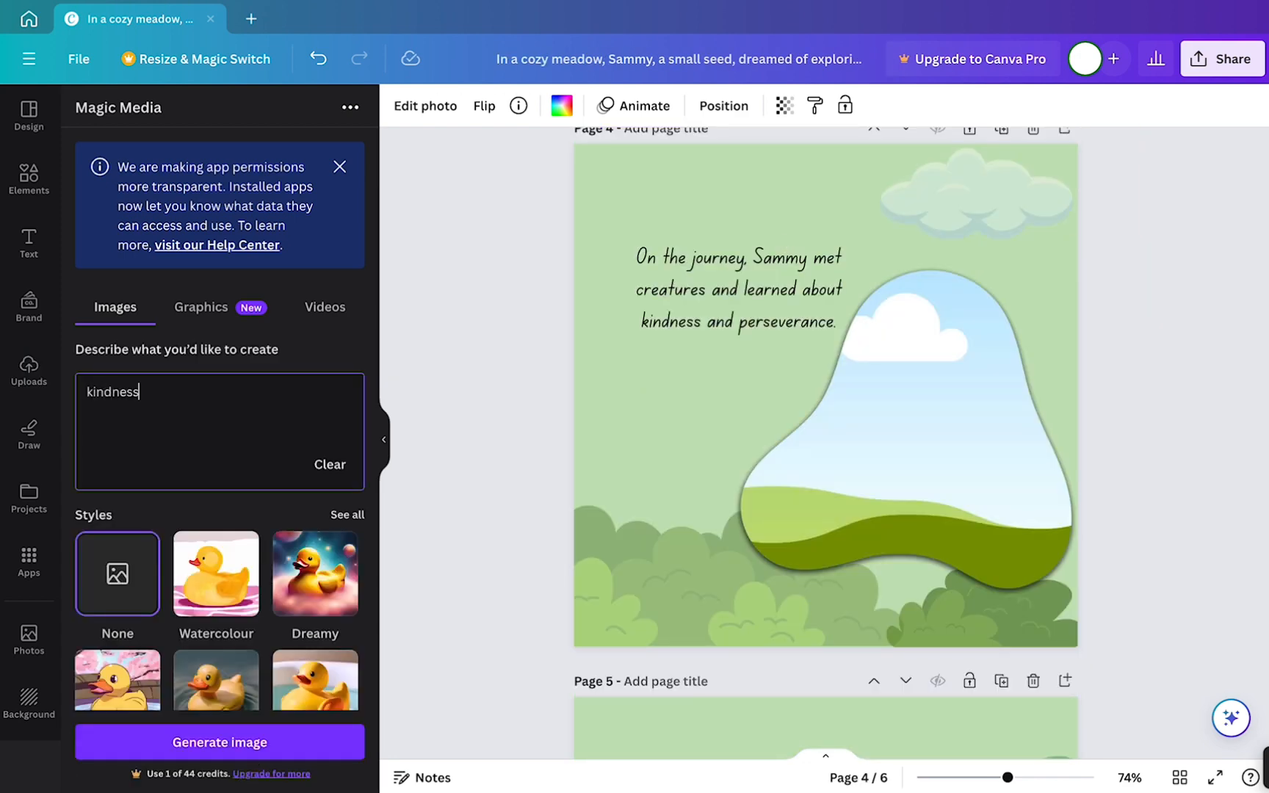
{"action": "type", "text": " guy"}
{"action": "left_click", "coordinate": [308, 740]}
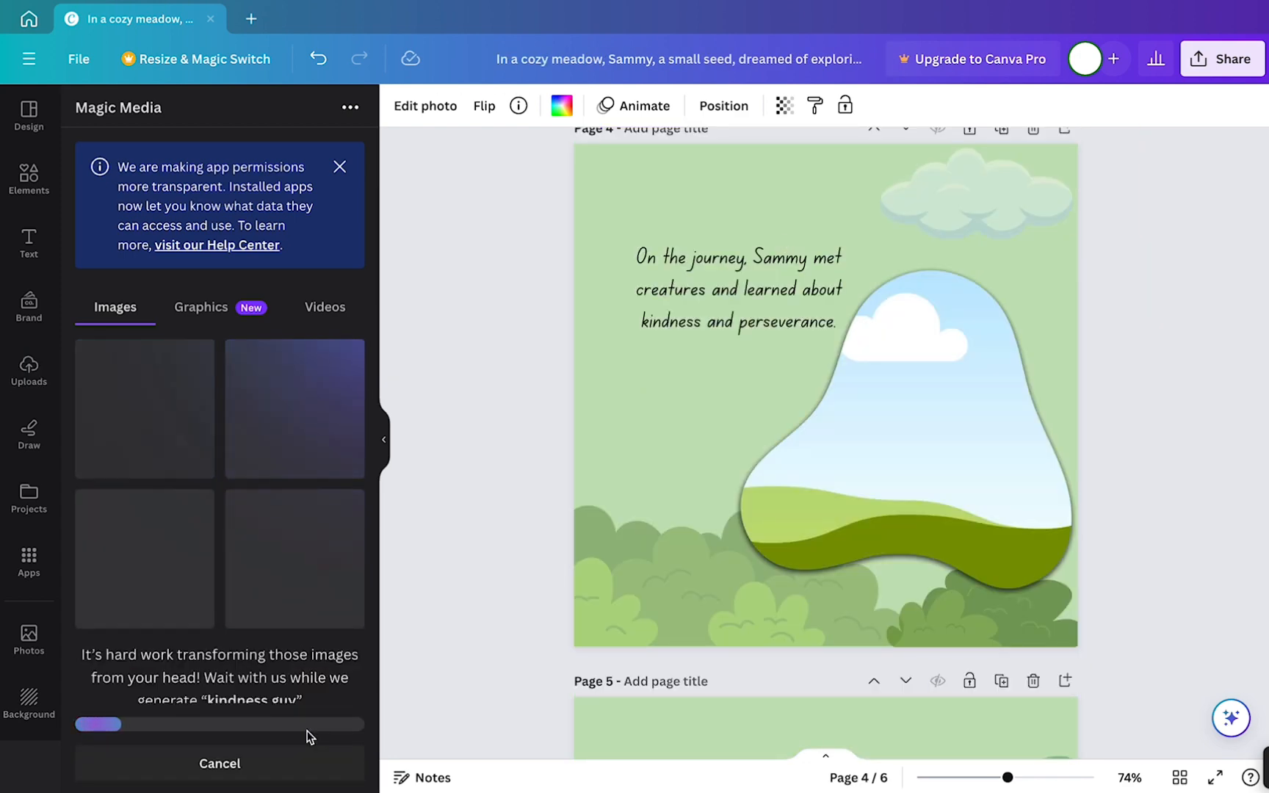
{"action": "left_click", "coordinate": [254, 742]}
Step: Switch the image style to Watercolour and try the prompt "kind little guy" for page 4
{"action": "left_click", "coordinate": [212, 602]}
{"action": "left_click", "coordinate": [221, 394]}
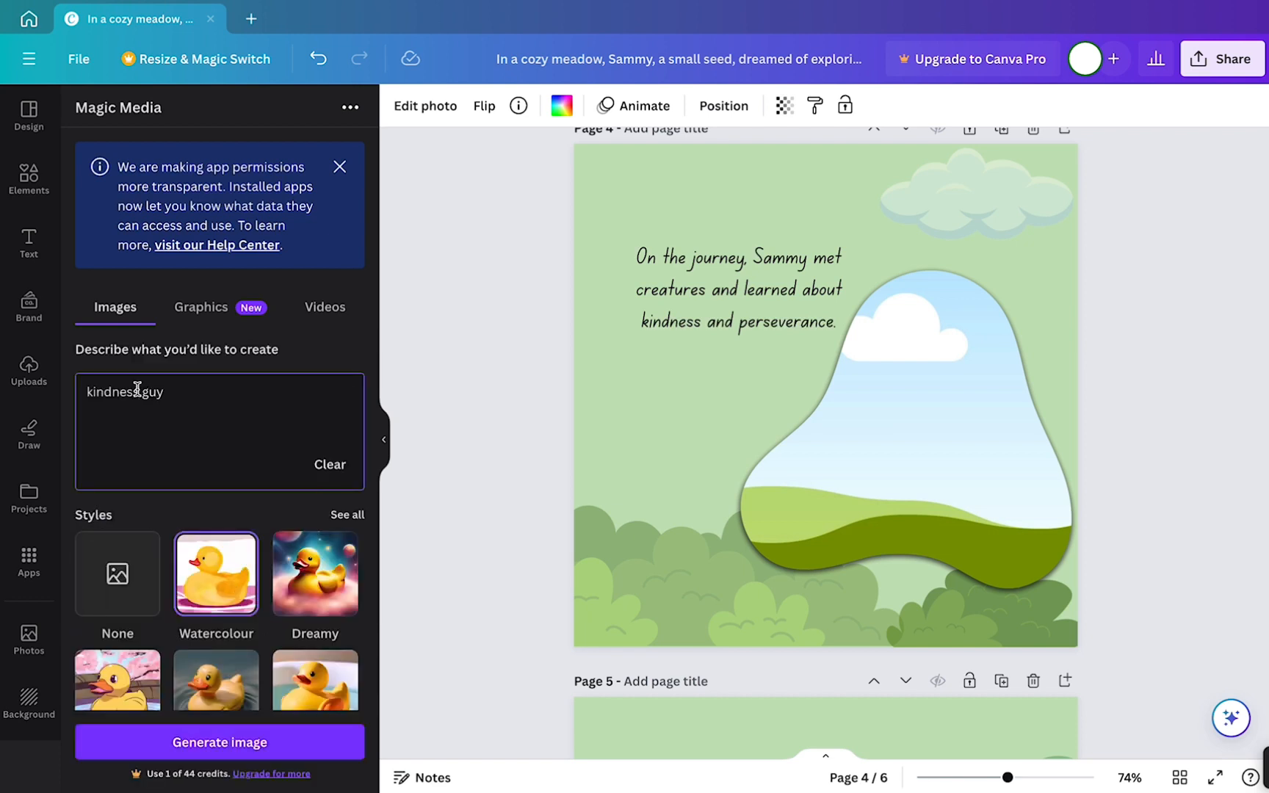
{"action": "left_click", "coordinate": [175, 732]}
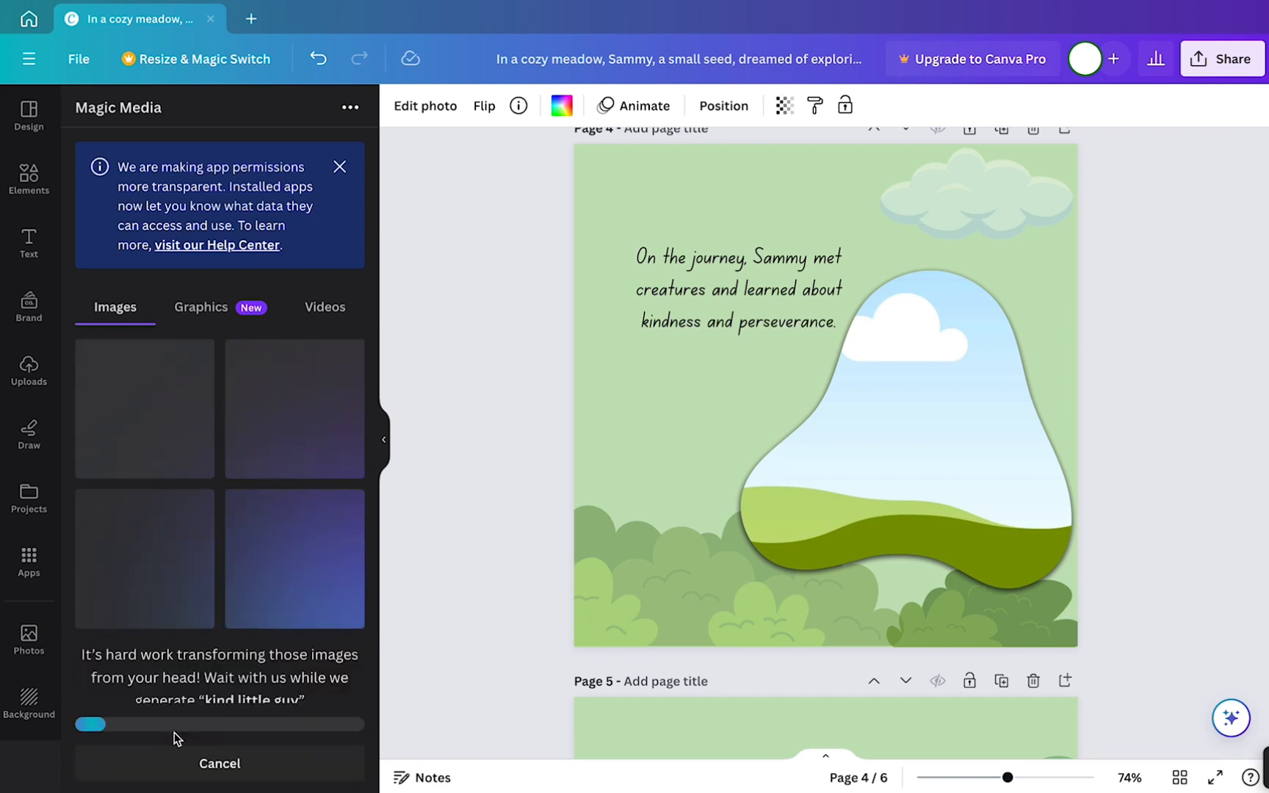
{"action": "left_click", "coordinate": [246, 736]}
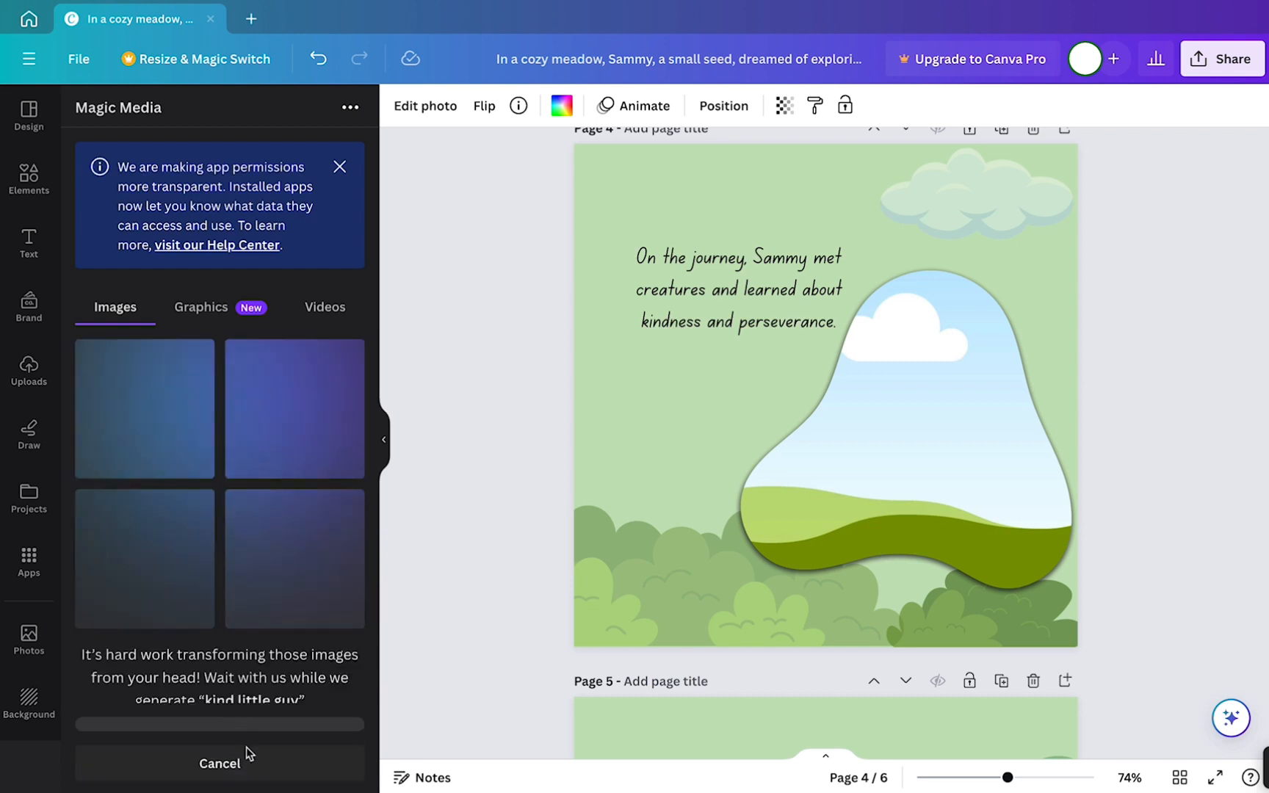
{"action": "left_click", "coordinate": [246, 749]}
Step: Change the prompt to "kind little boy" and generate the images for page 4
{"action": "left_click", "coordinate": [208, 458]}
{"action": "key", "text": "BackSpace"}
{"action": "key", "text": "BackSpace"}
{"action": "key", "text": "BackSpace"}
{"action": "type", "text": "boy"}
{"action": "left_click", "coordinate": [298, 736]}
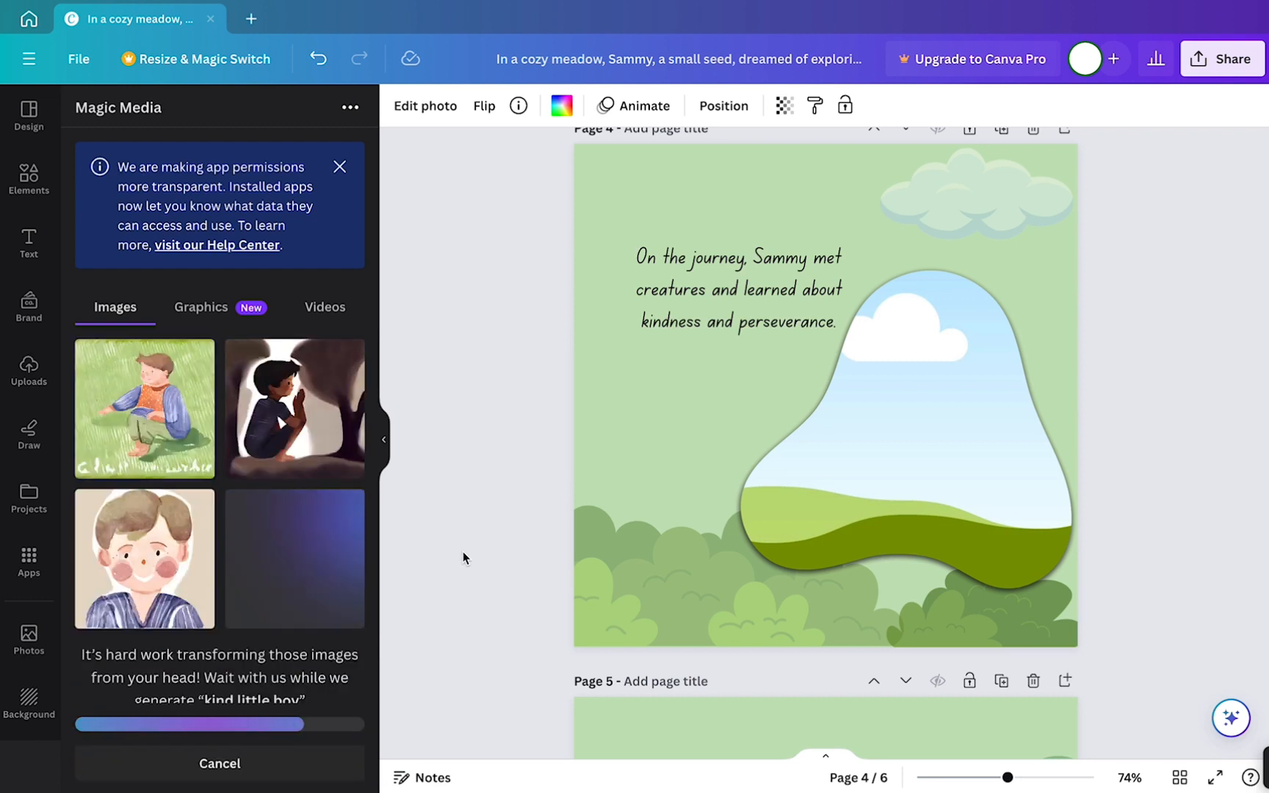
{"action": "scroll", "coordinate": [1118, 594], "scroll_direction": "down", "scroll_amount": 7}
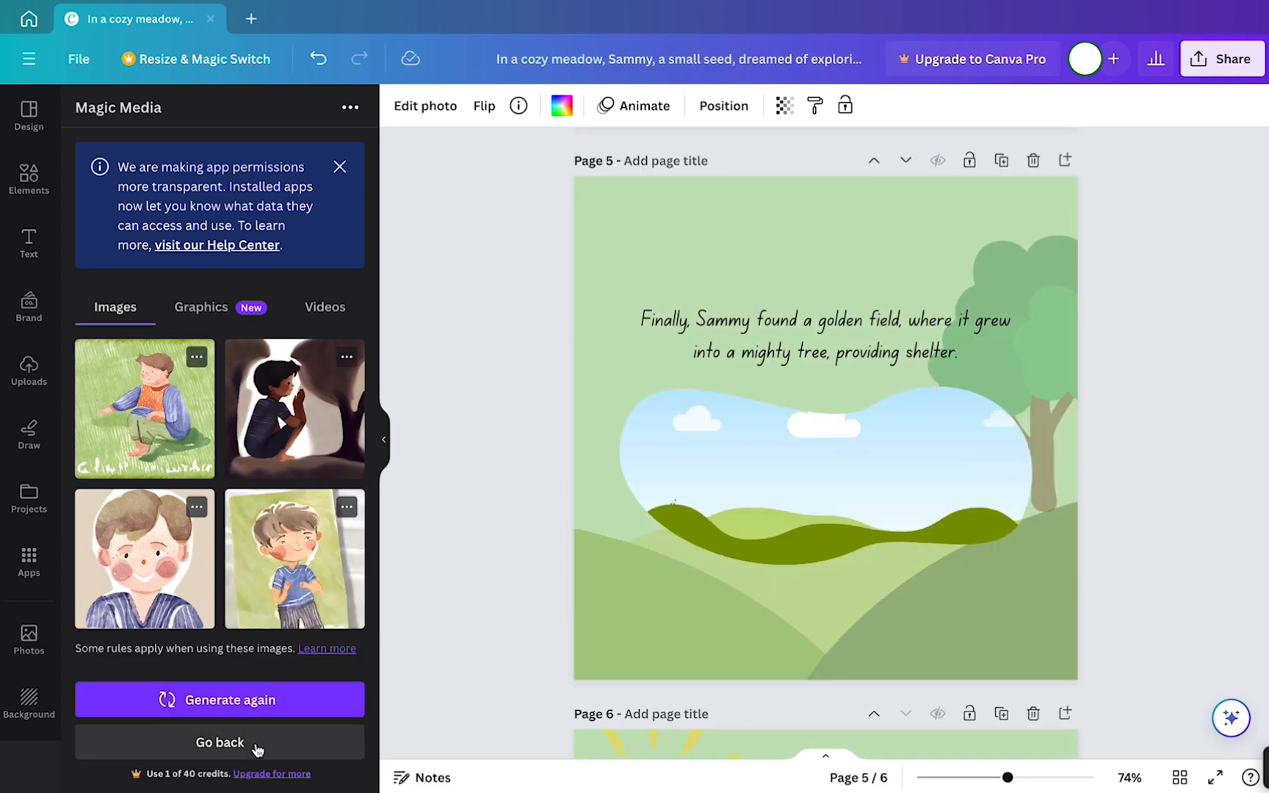
Step: Generate pictures from the prompt "golden field" and fill page 5's blob frame with the second result, the wheat field with bushes behind
{"action": "left_click", "coordinate": [254, 746]}
{"action": "type", "text": "go"}
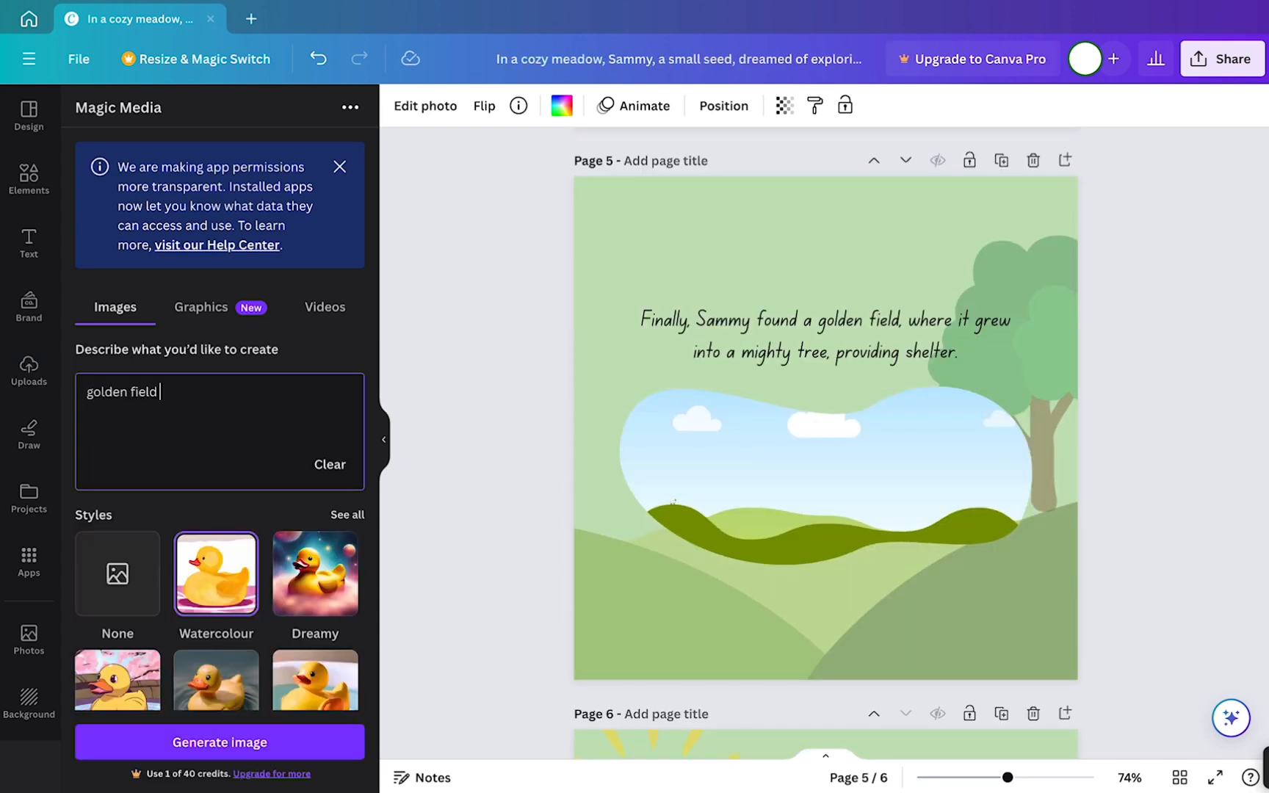
{"action": "type", "text": "lden field"}
{"action": "key", "text": "Return"}
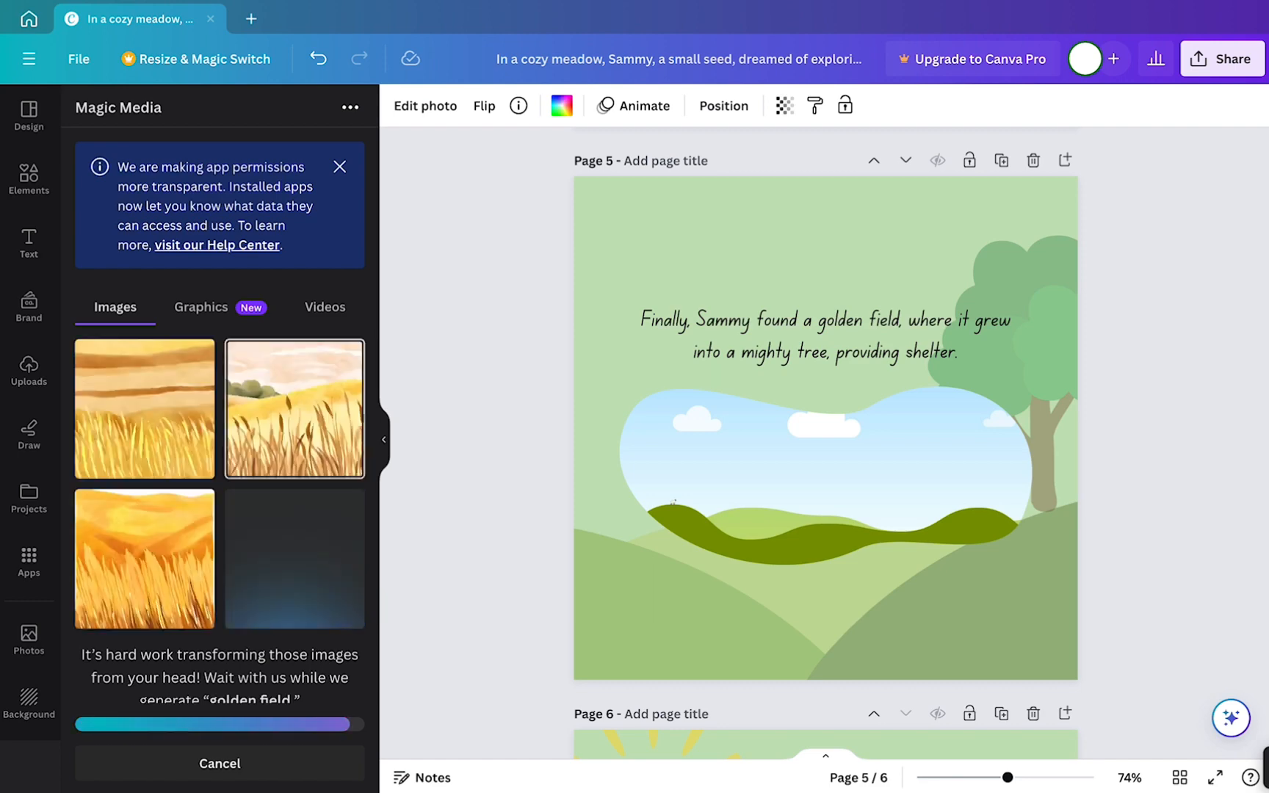
{"action": "left_click_drag", "start_coordinate": [672, 502], "coordinate": [822, 477]}
{"action": "left_click_drag", "start_coordinate": [145, 409], "coordinate": [823, 477]}
{"action": "left_click_drag", "start_coordinate": [294, 409], "coordinate": [822, 477]}
Step: Generate pictures from the prompt "liitle boy" and fill page 6's blob frame with the fourth result, the standing boy in a pale shirt
{"action": "scroll", "coordinate": [1098, 559], "scroll_direction": "down", "scroll_amount": 3}
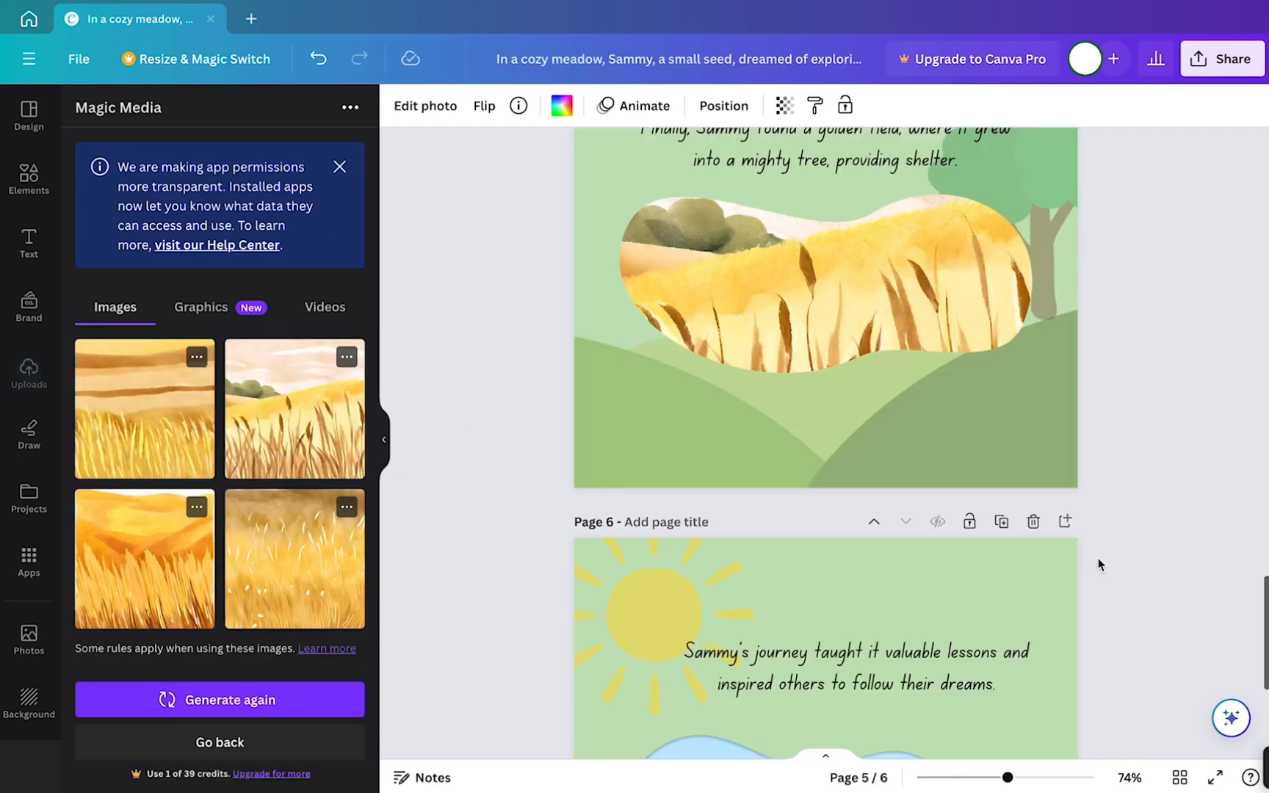
{"action": "scroll", "coordinate": [1097, 557], "scroll_direction": "down", "scroll_amount": 5}
{"action": "left_click", "coordinate": [264, 742]}
{"action": "type", "text": "little boy"}
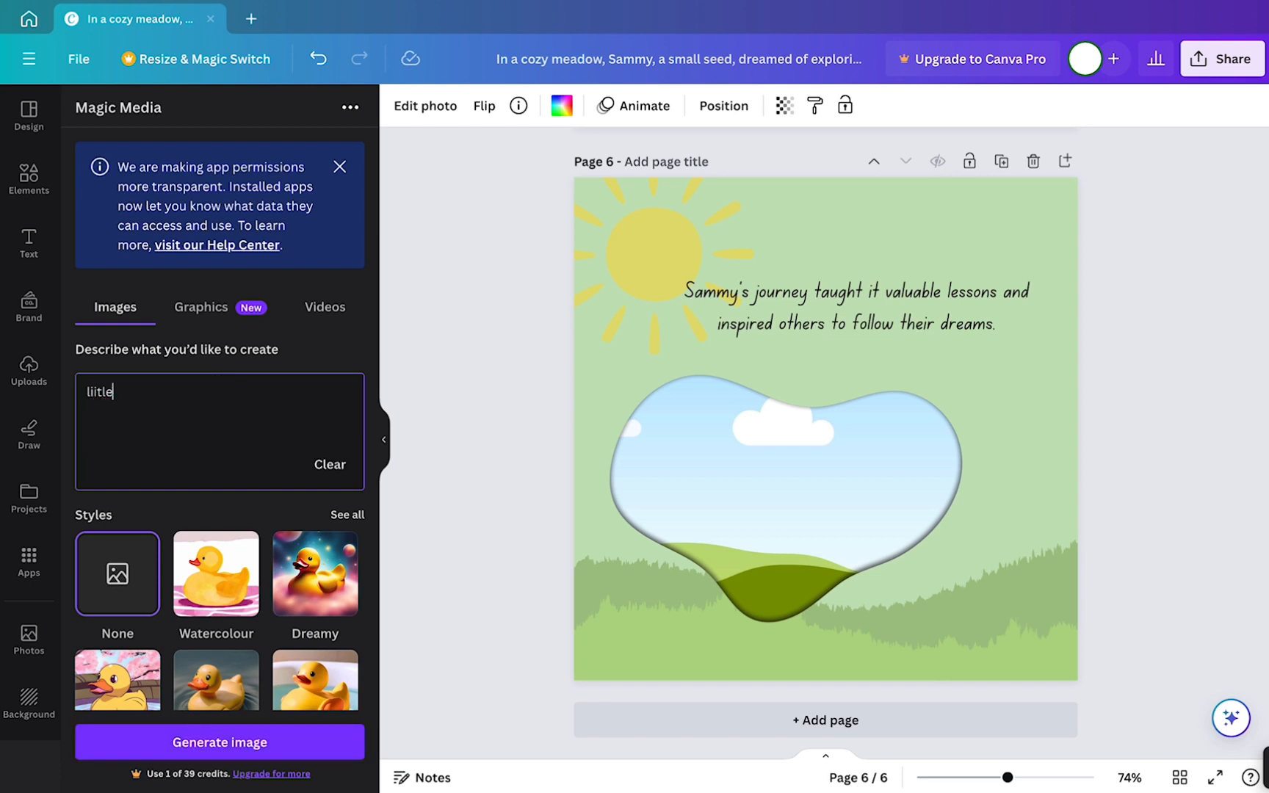
{"action": "key", "text": "Return"}
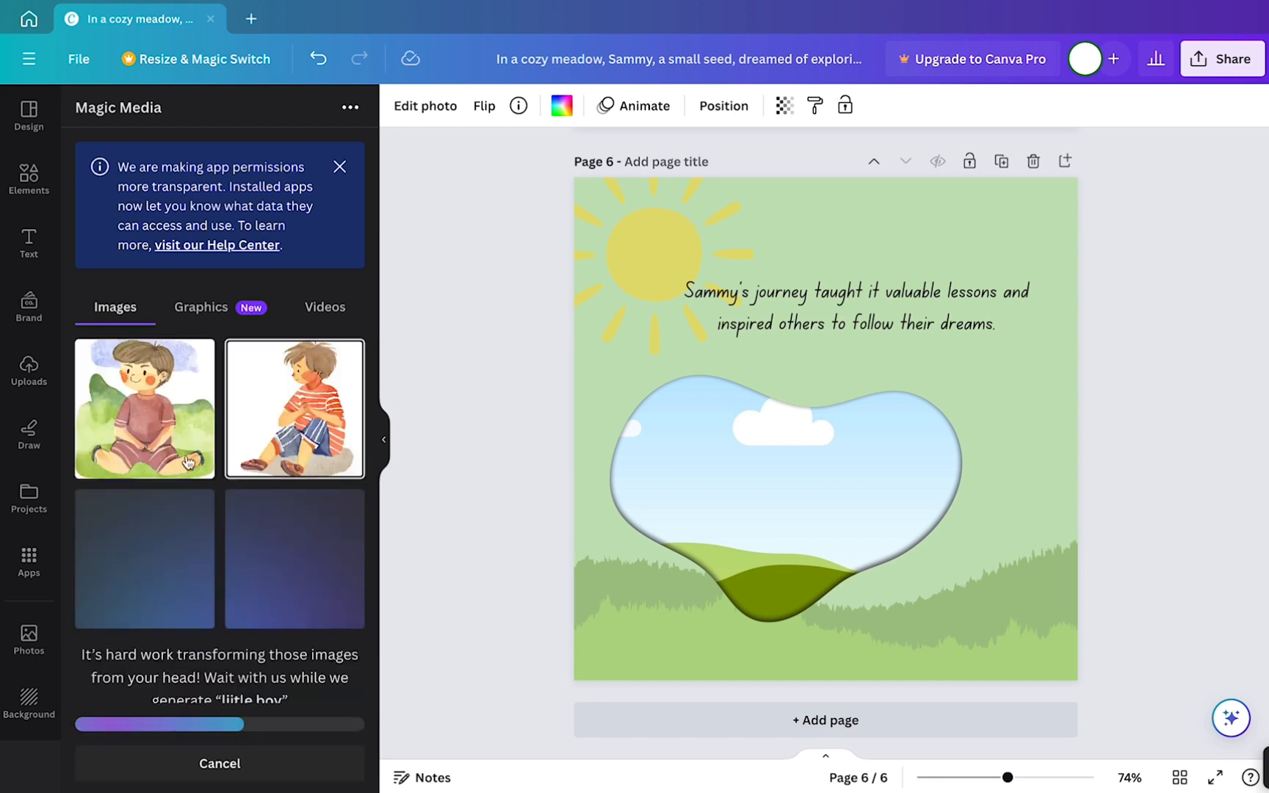
{"action": "left_click_drag", "start_coordinate": [145, 408], "coordinate": [852, 519]}
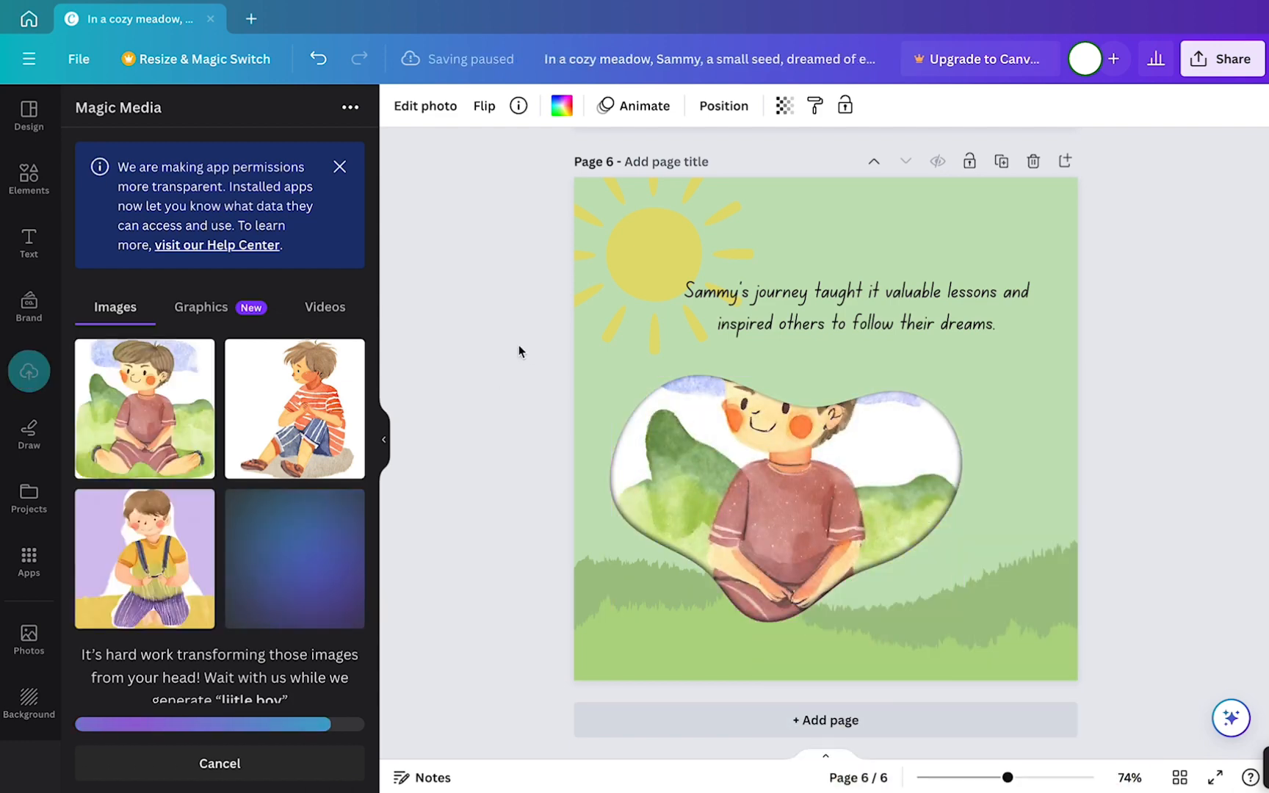
{"action": "left_click_drag", "start_coordinate": [294, 559], "coordinate": [796, 492]}
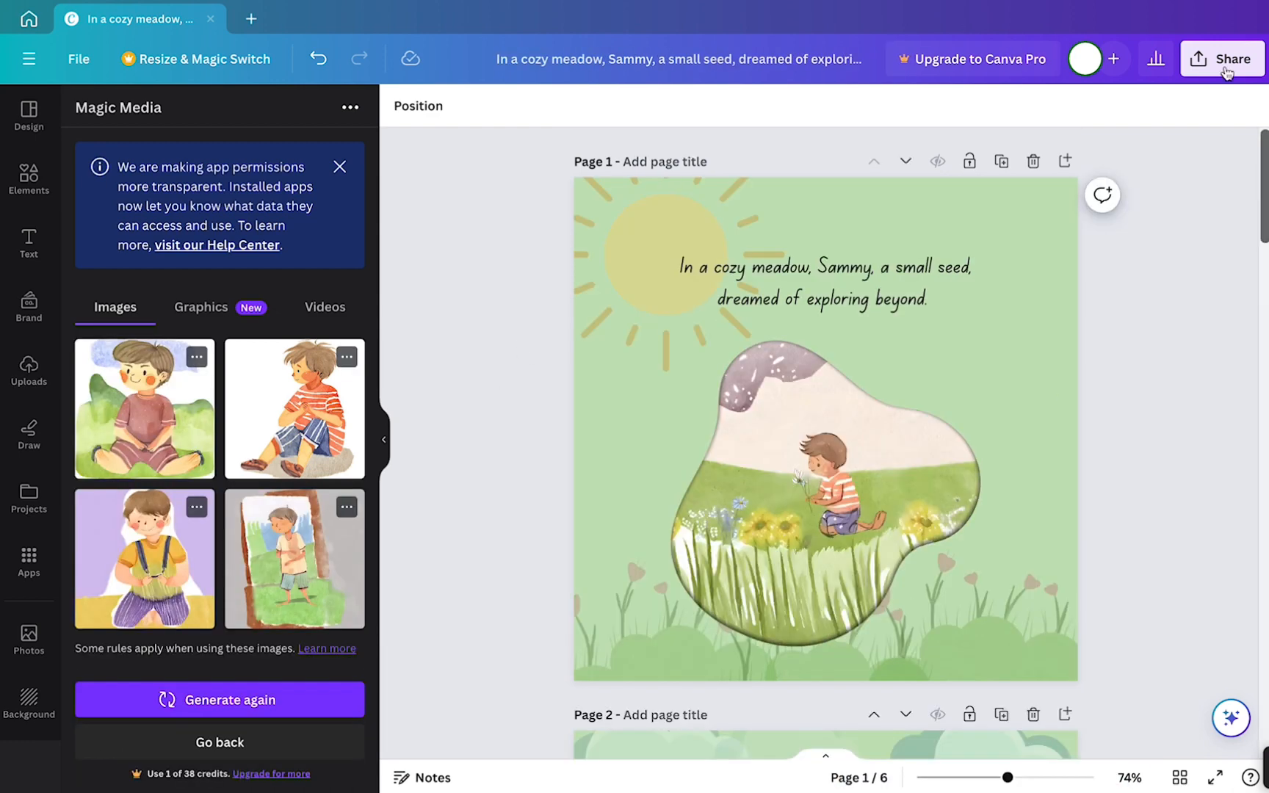
Step: Find Simplebooklet Flip among all of the design's sharing options and open it to start connecting the account
{"action": "left_click", "coordinate": [1224, 64]}
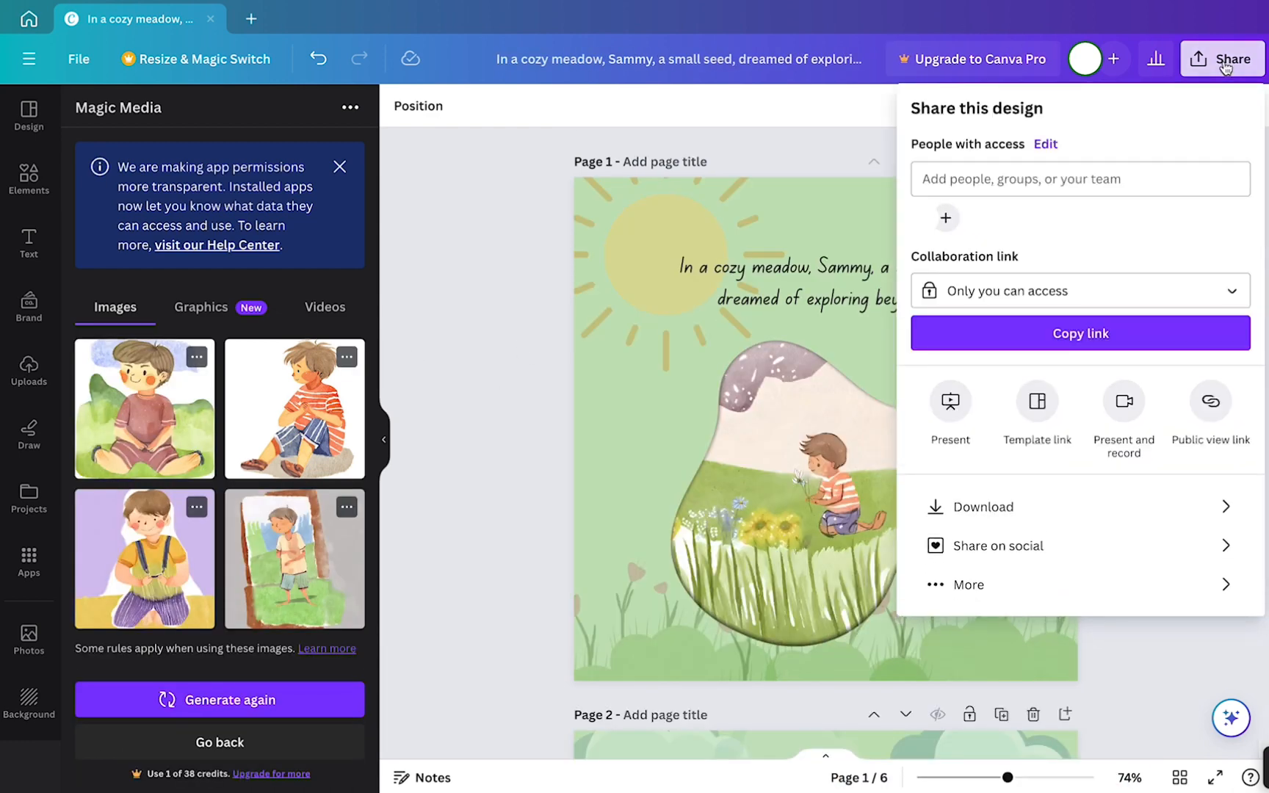
{"action": "left_click", "coordinate": [1014, 591]}
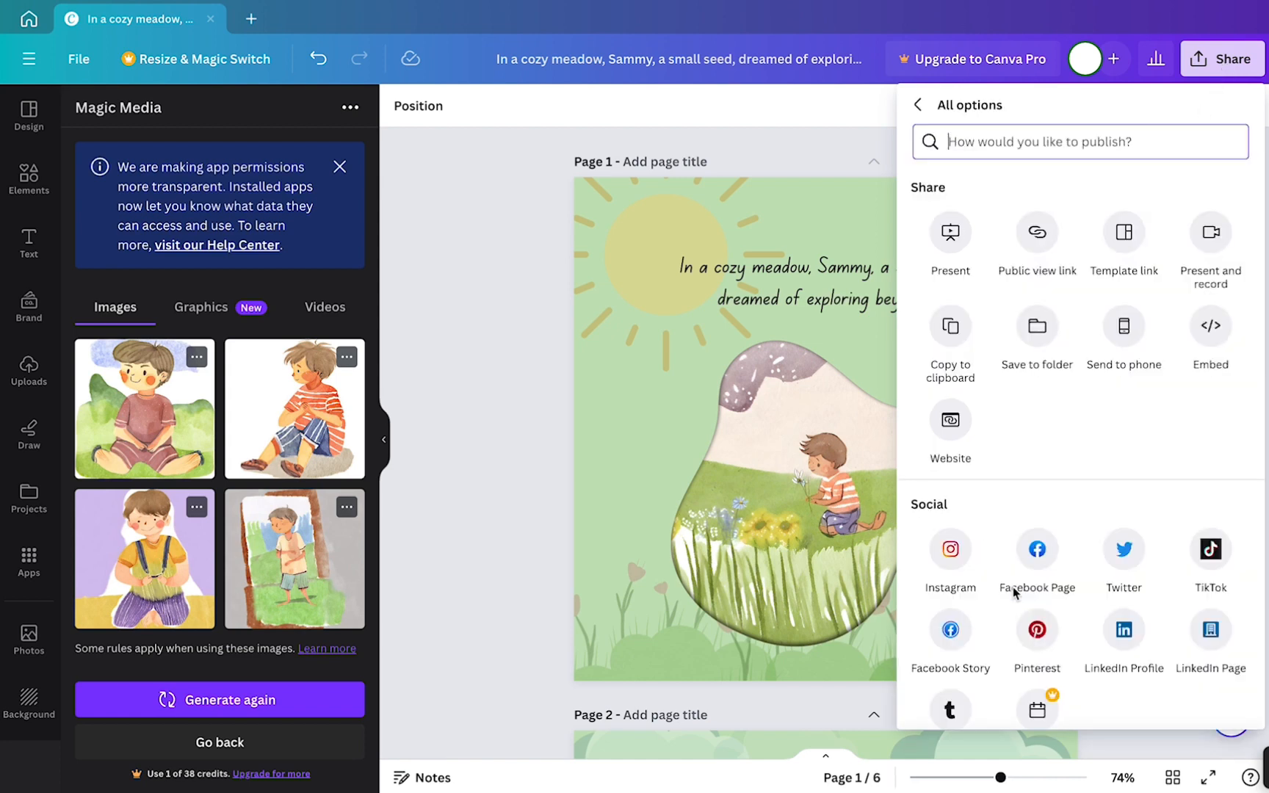
{"action": "scroll", "coordinate": [1027, 499], "scroll_direction": "down", "scroll_amount": 7}
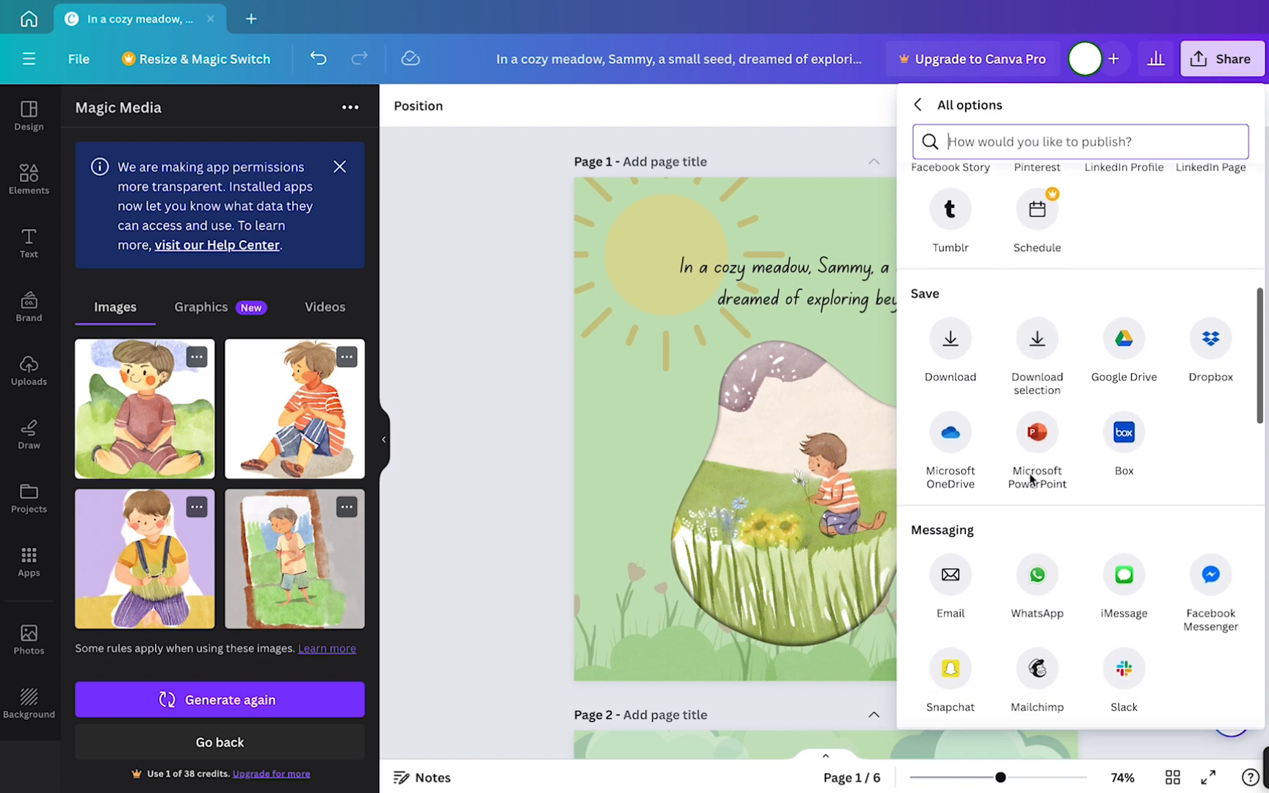
{"action": "scroll", "coordinate": [1030, 478], "scroll_direction": "down", "scroll_amount": 5}
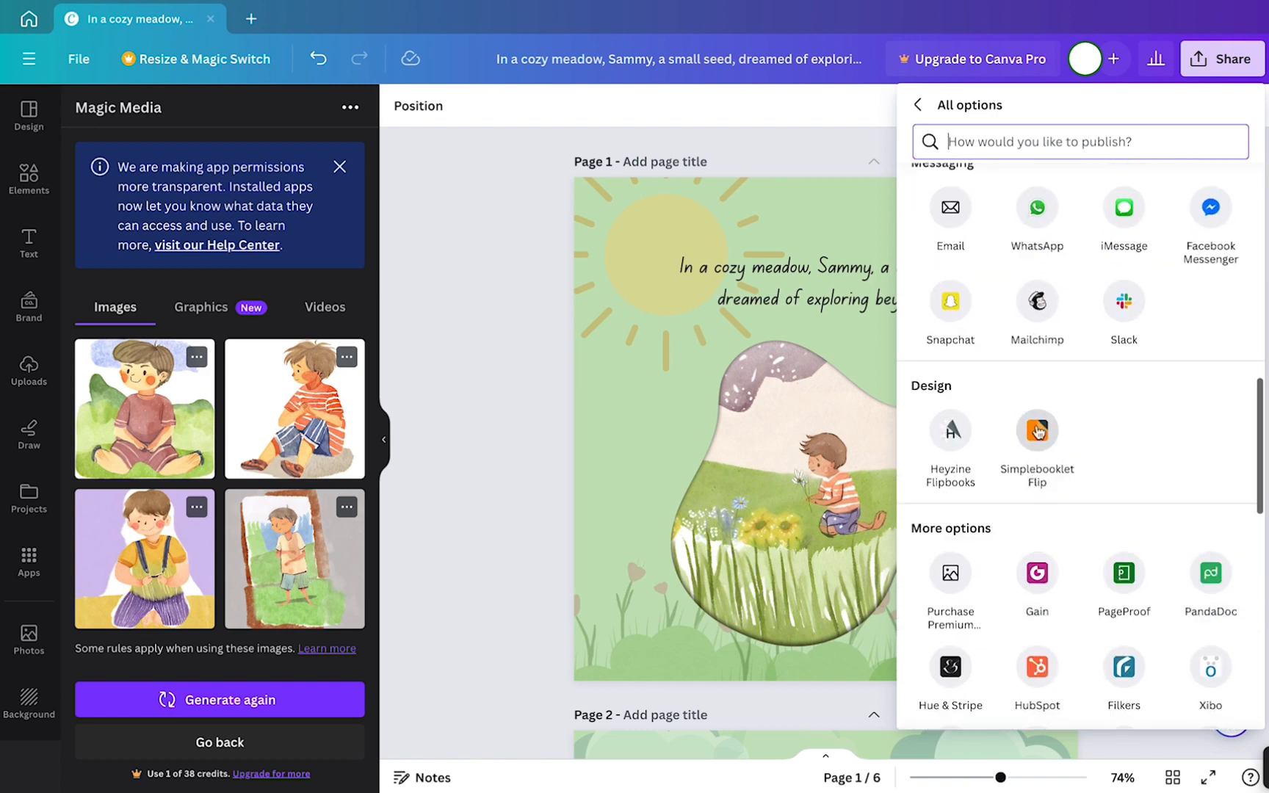
{"action": "left_click", "coordinate": [1035, 438]}
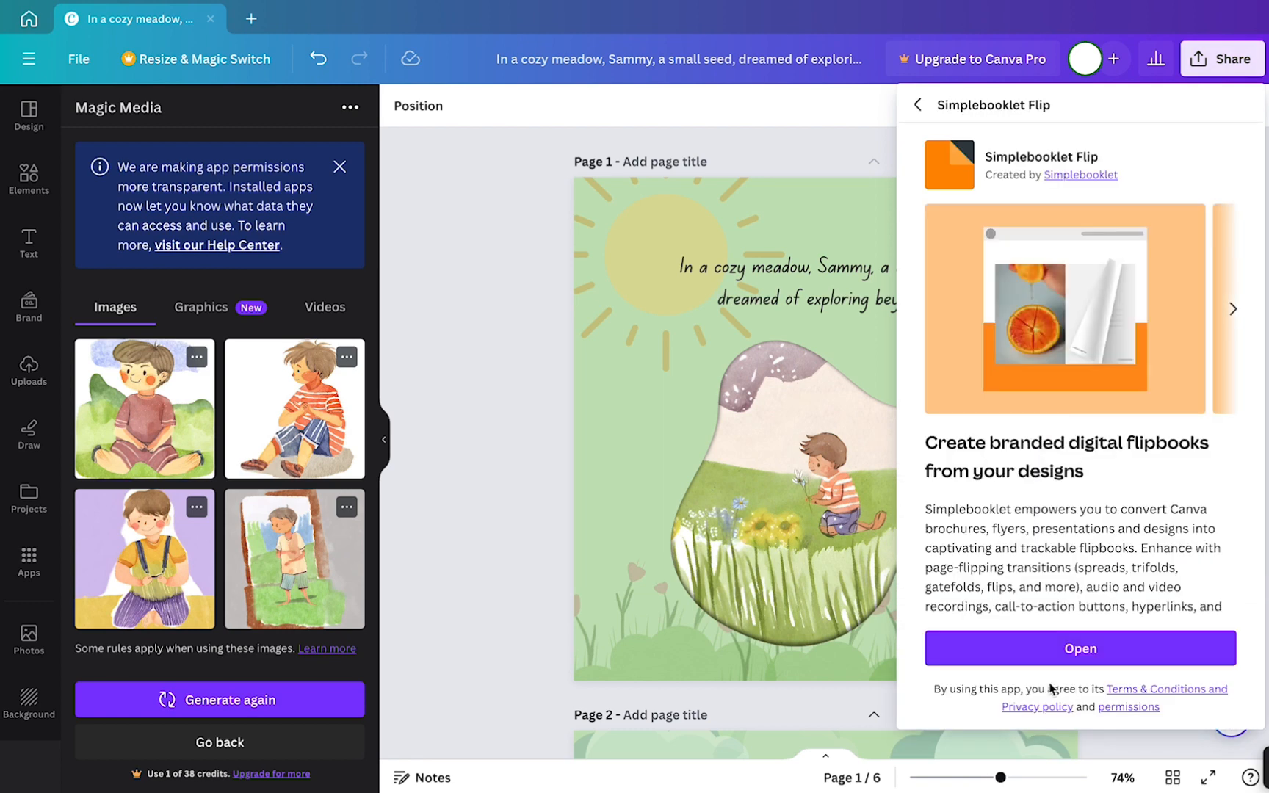
{"action": "left_click", "coordinate": [1061, 651]}
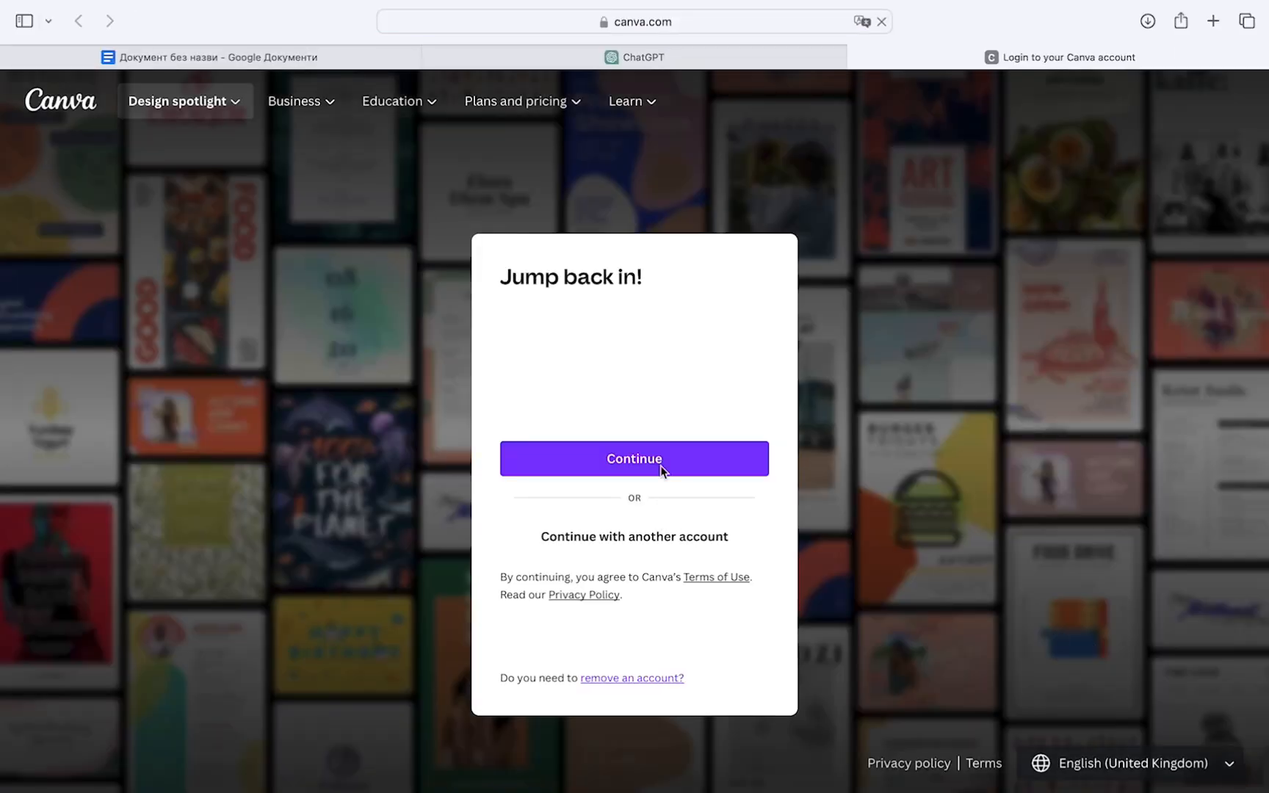
Step: Log in with Google to connect Canva to Simplebooklet, then choose to export the design and allow the site to open Canva
{"action": "left_click", "coordinate": [660, 465]}
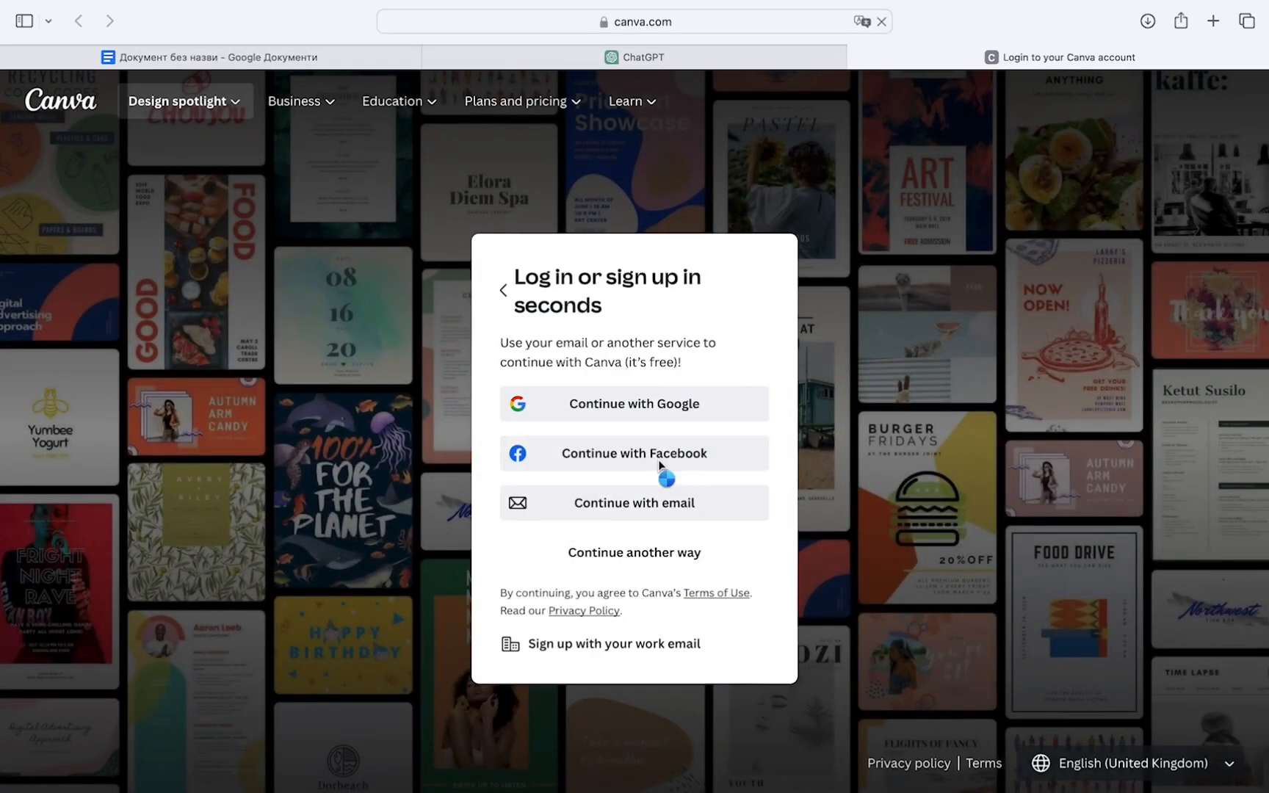
{"action": "left_click", "coordinate": [678, 406]}
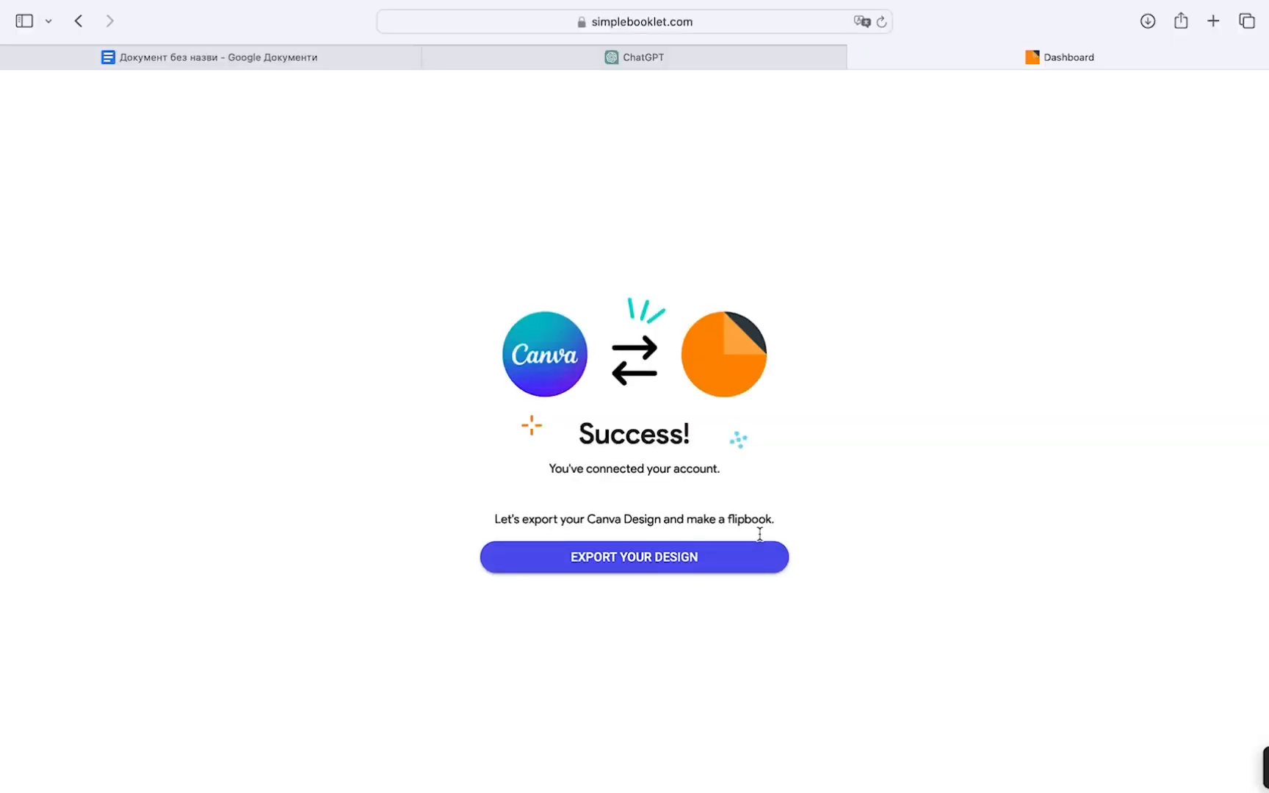
{"action": "left_click", "coordinate": [677, 562]}
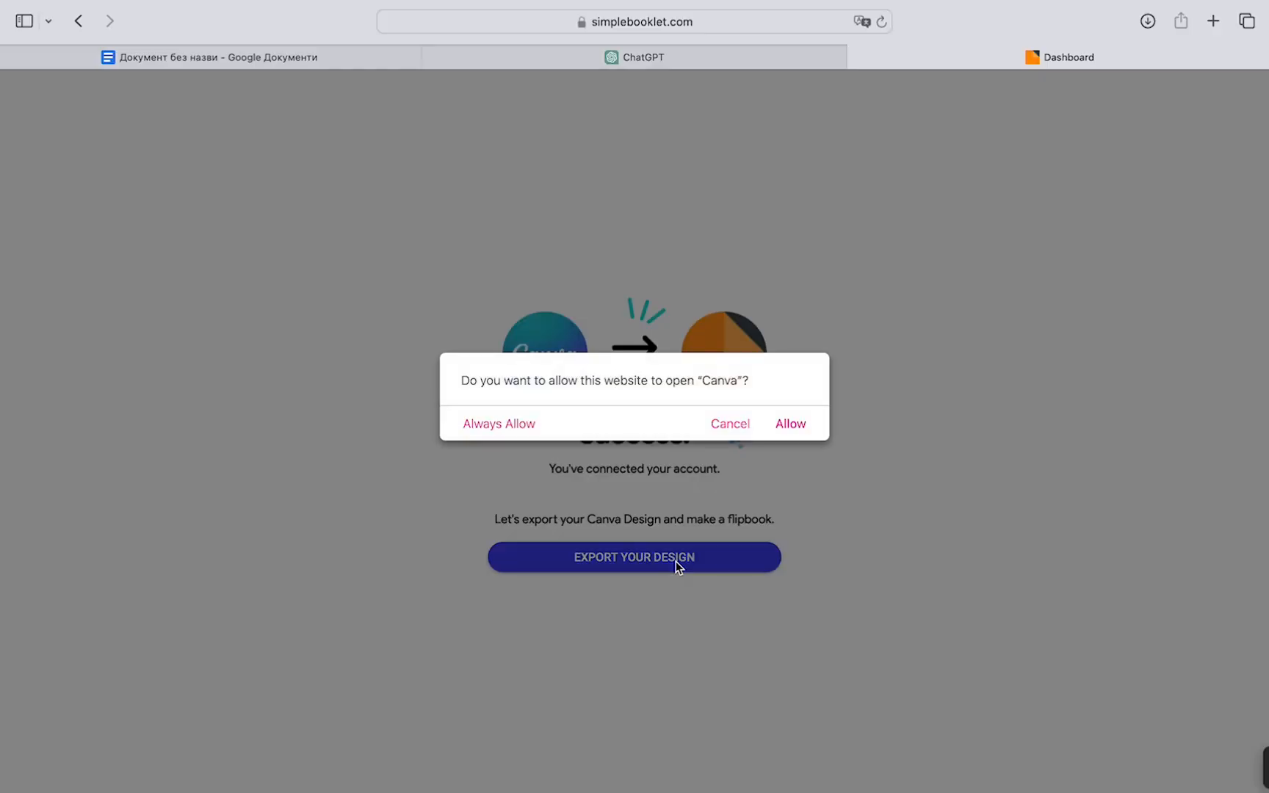
{"action": "left_click", "coordinate": [793, 425]}
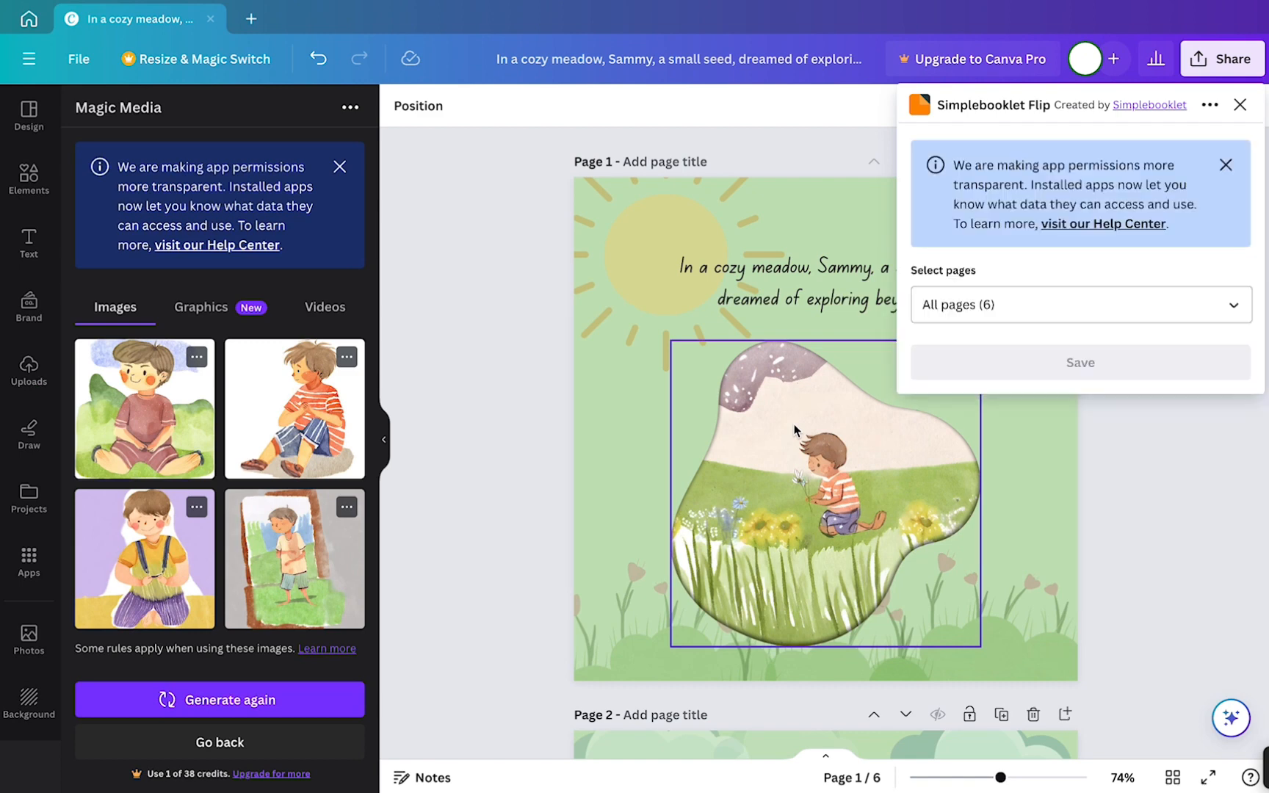
Step: Save all 6 pages of the design to Simplebooklet Flip and view the saved design there
{"action": "left_click", "coordinate": [1111, 368]}
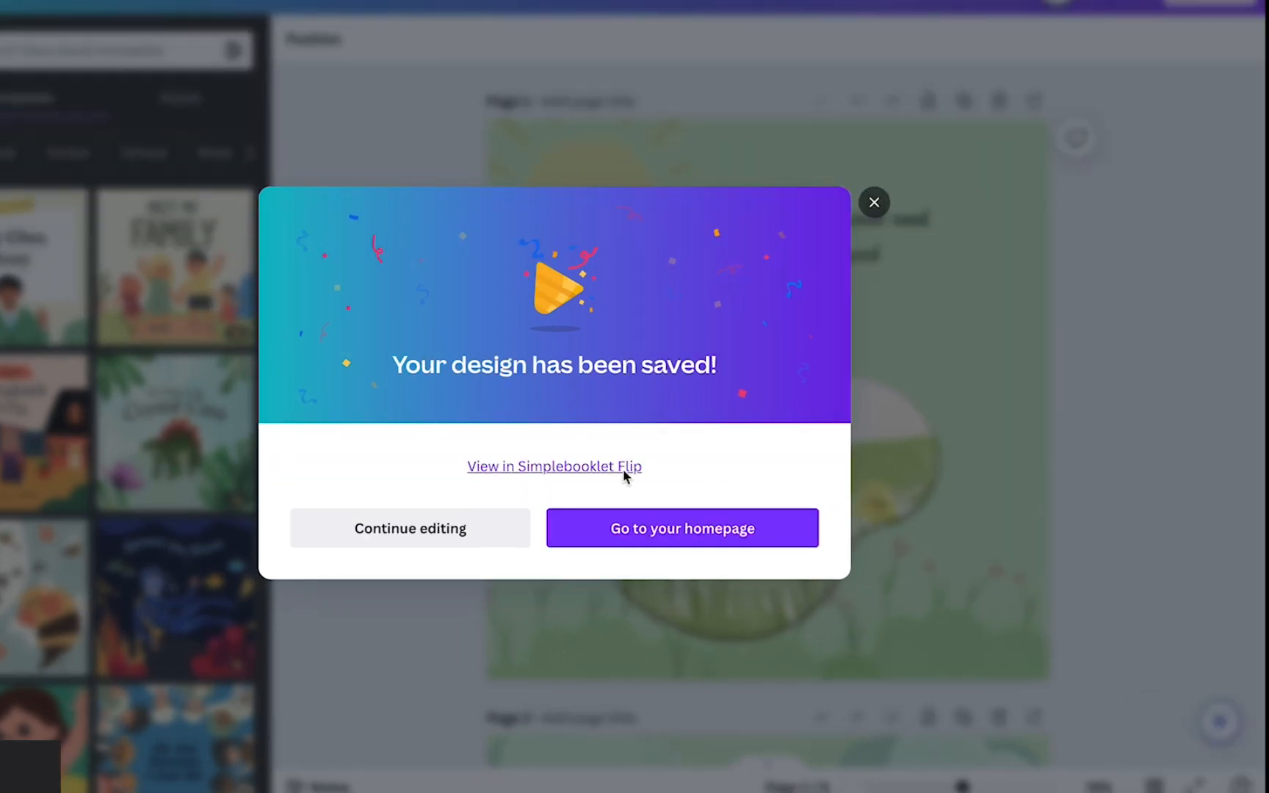
{"action": "left_click", "coordinate": [621, 490]}
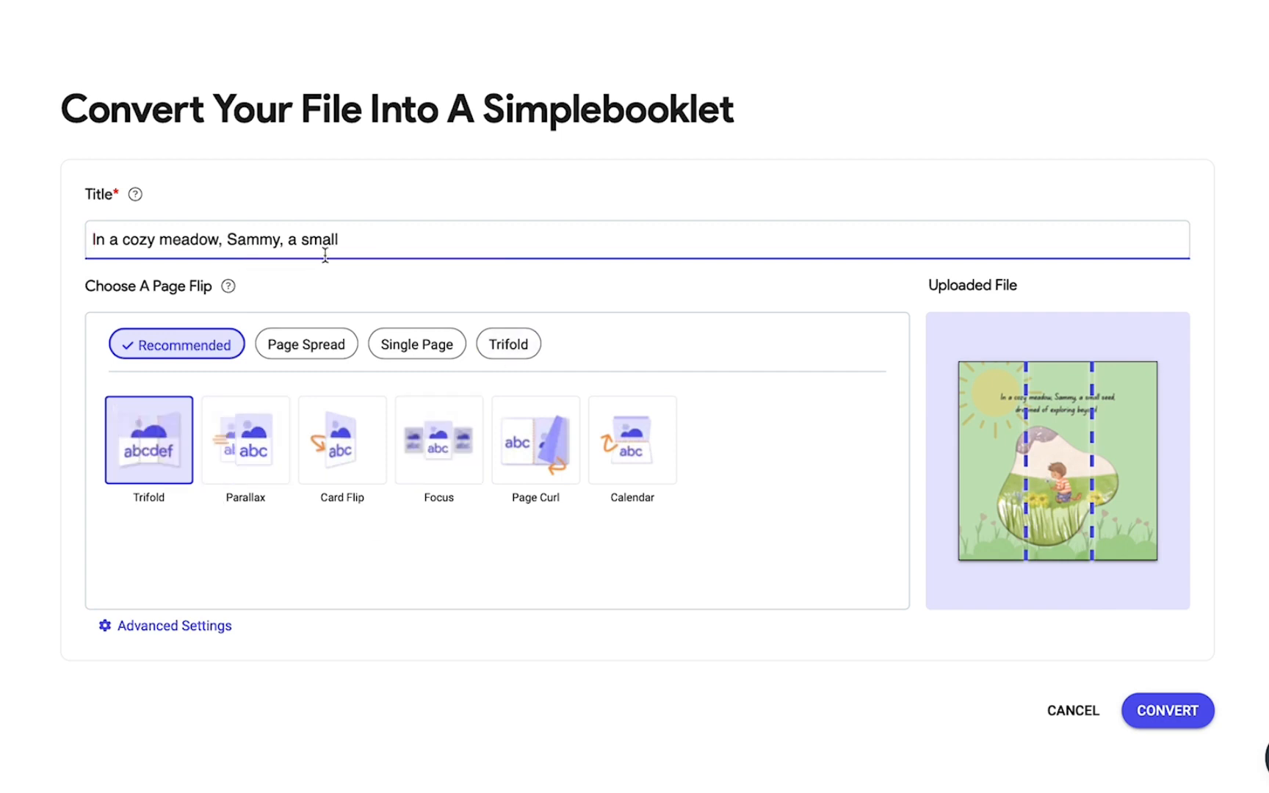
Step: Title the booklet "Sammy's Journey" and choose the Page Curl flip from the Page Spread styles
{"action": "left_click_drag", "start_coordinate": [209, 232], "coordinate": [57, 232]}
{"action": "type", "text": "Sammy's Journey"}
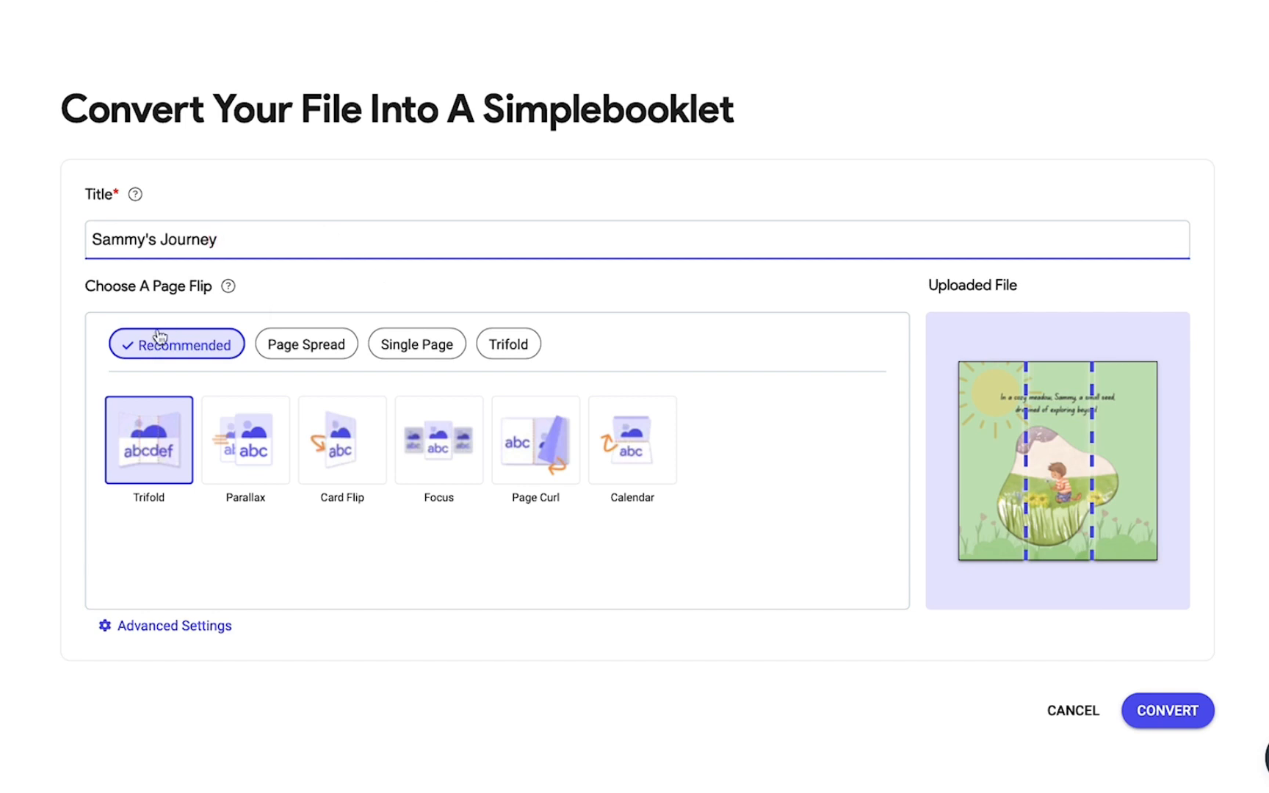
{"action": "left_click", "coordinate": [317, 344]}
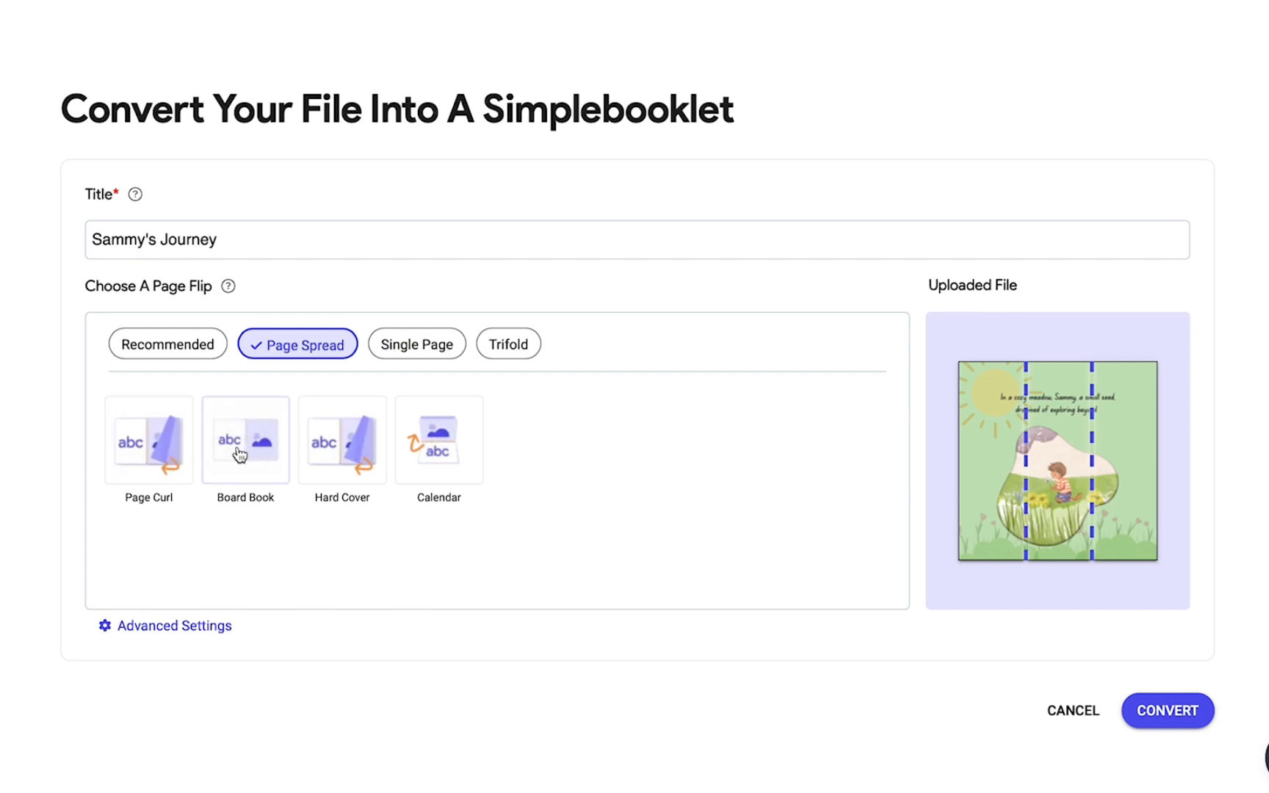
{"action": "left_click", "coordinate": [150, 458]}
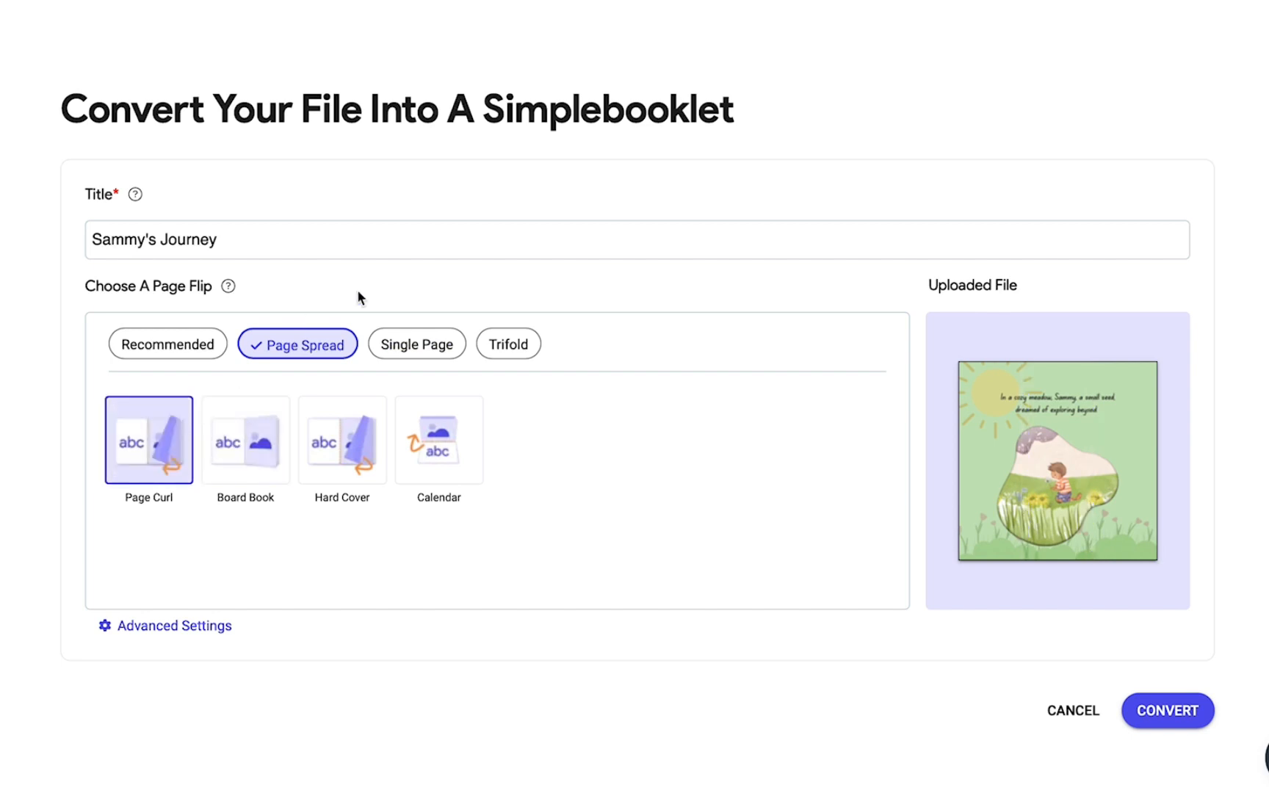
Step: Look over the Single Page flips, return to Page Spread with Page Curl selected, and convert the file into a Simplebooklet
{"action": "left_click", "coordinate": [417, 343]}
{"action": "scroll", "coordinate": [439, 334], "scroll_direction": "down", "scroll_amount": 1}
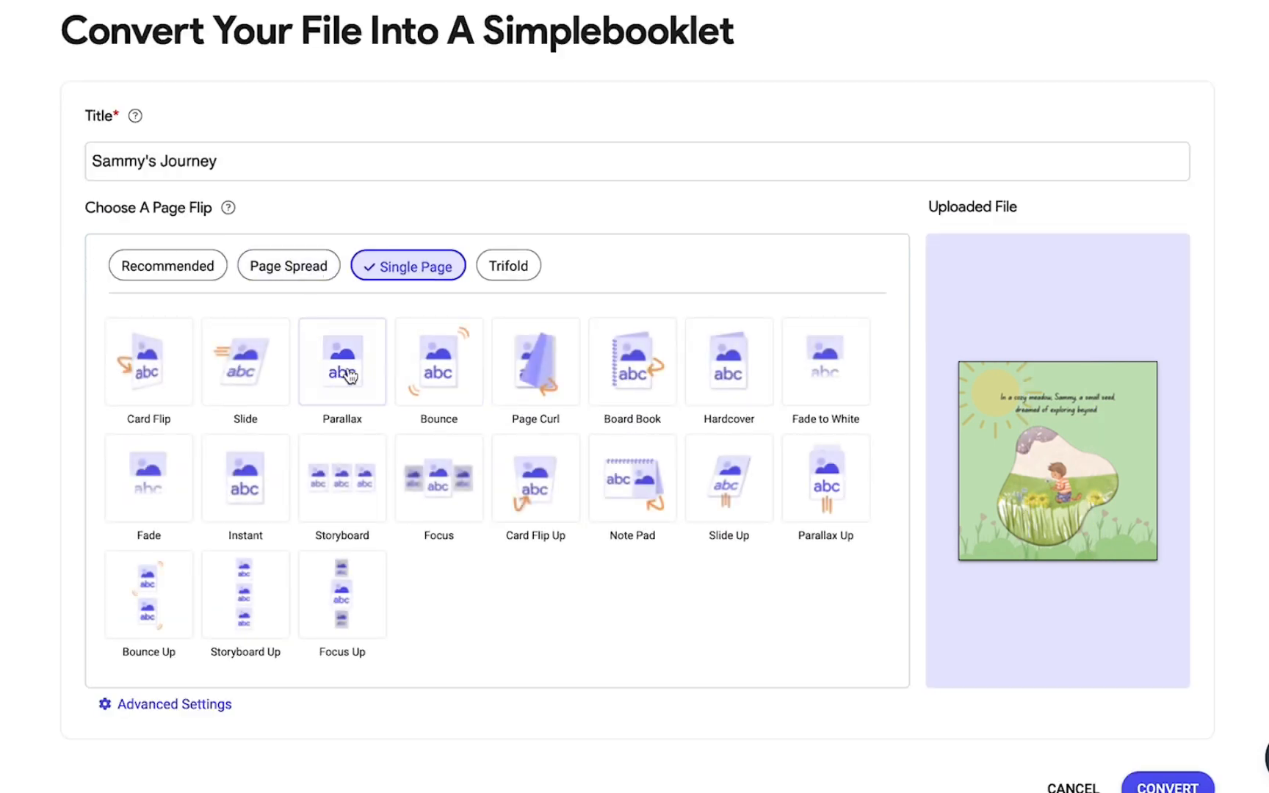
{"action": "left_click", "coordinate": [295, 272]}
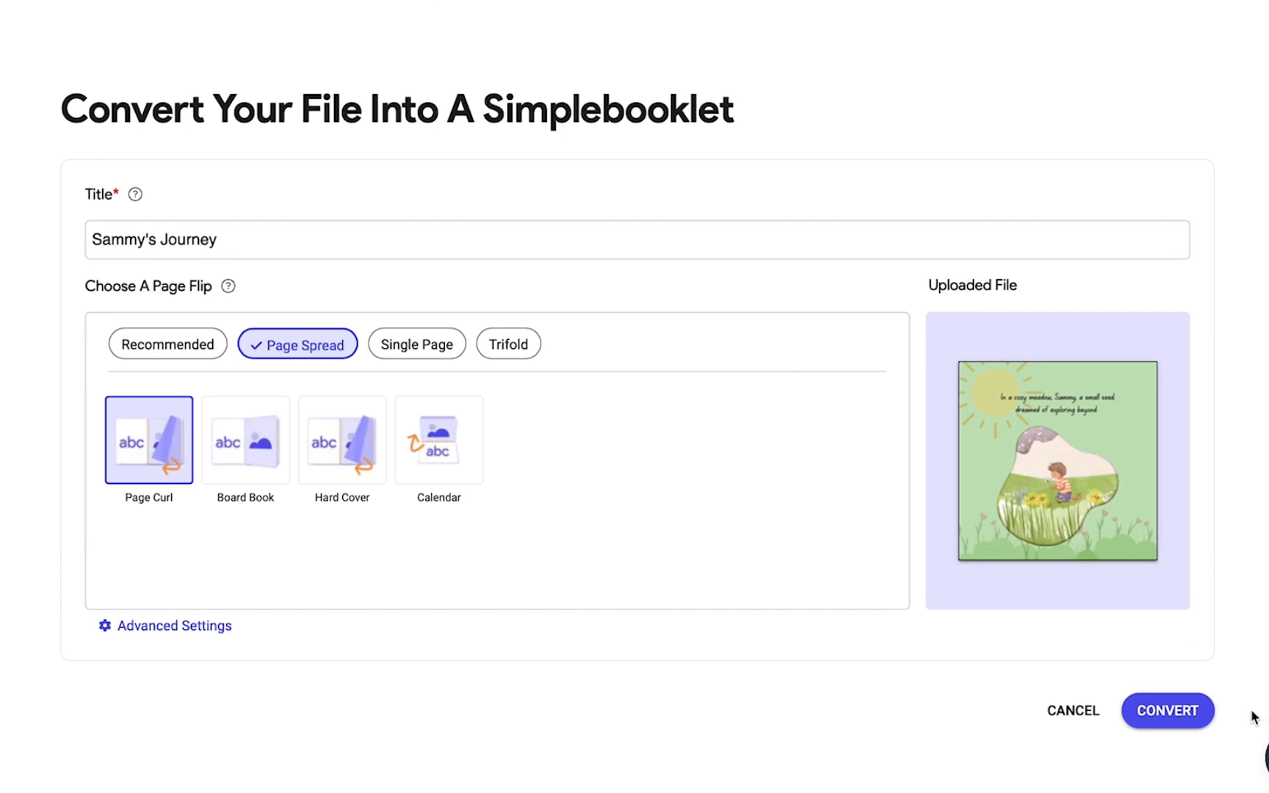
{"action": "left_click", "coordinate": [1179, 708]}
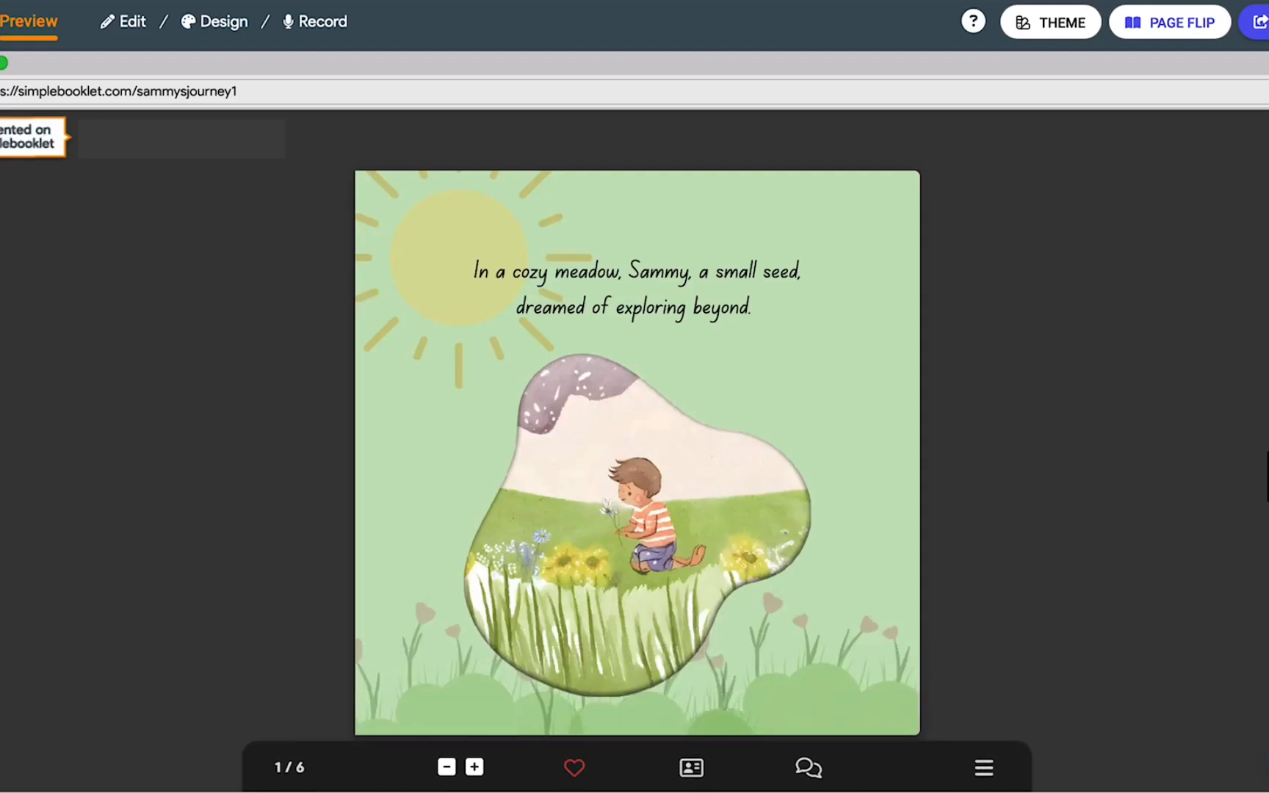
Step: Page through the converted flipbook preview up to page 6 and back to page 1, checking each spread's text and picture
{"action": "key", "text": "Right"}
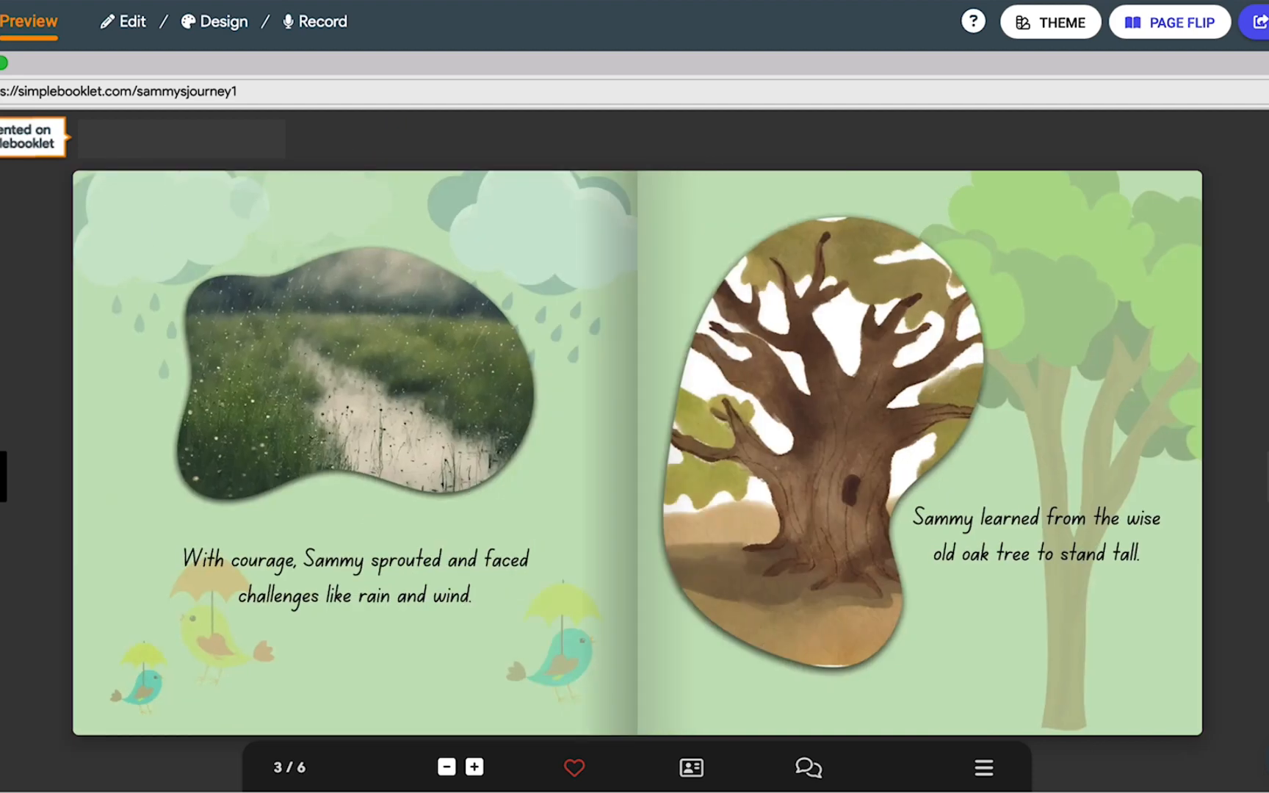
{"action": "key", "text": "Right"}
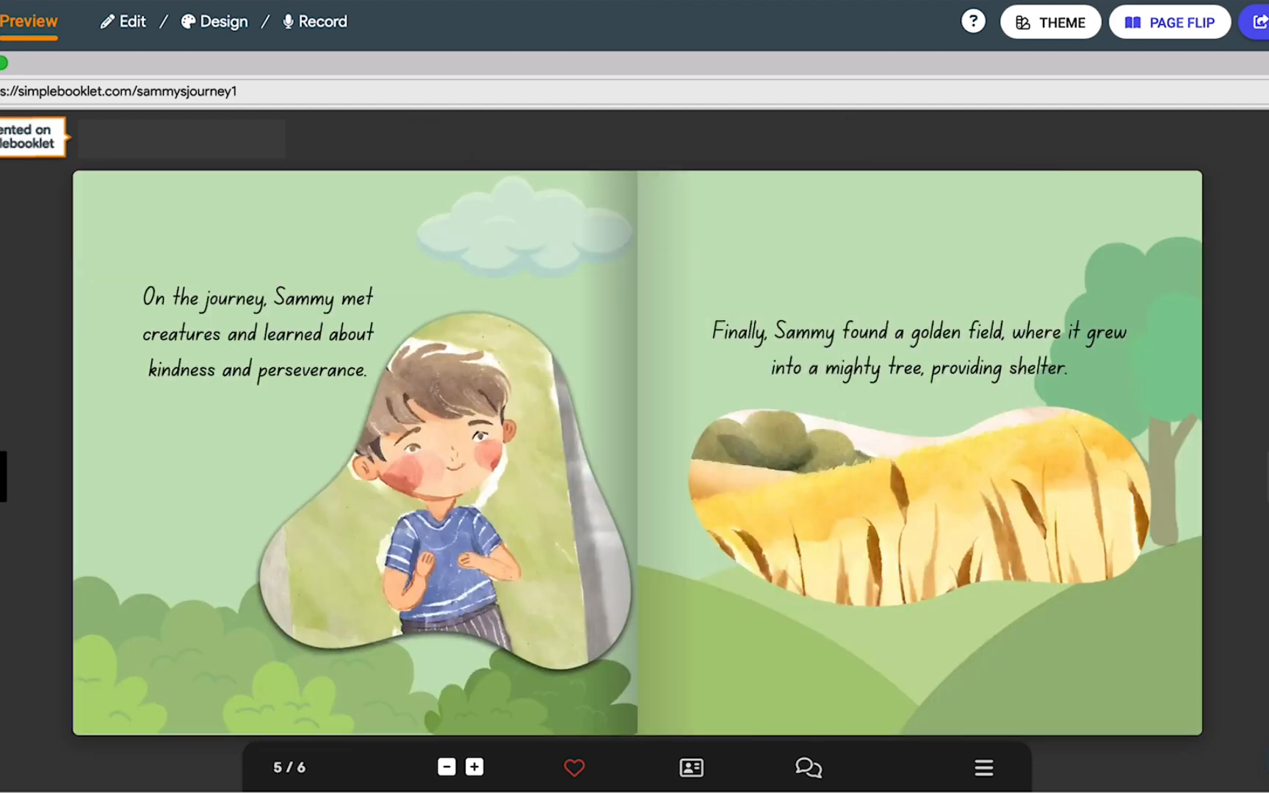
{"action": "key", "text": "Right"}
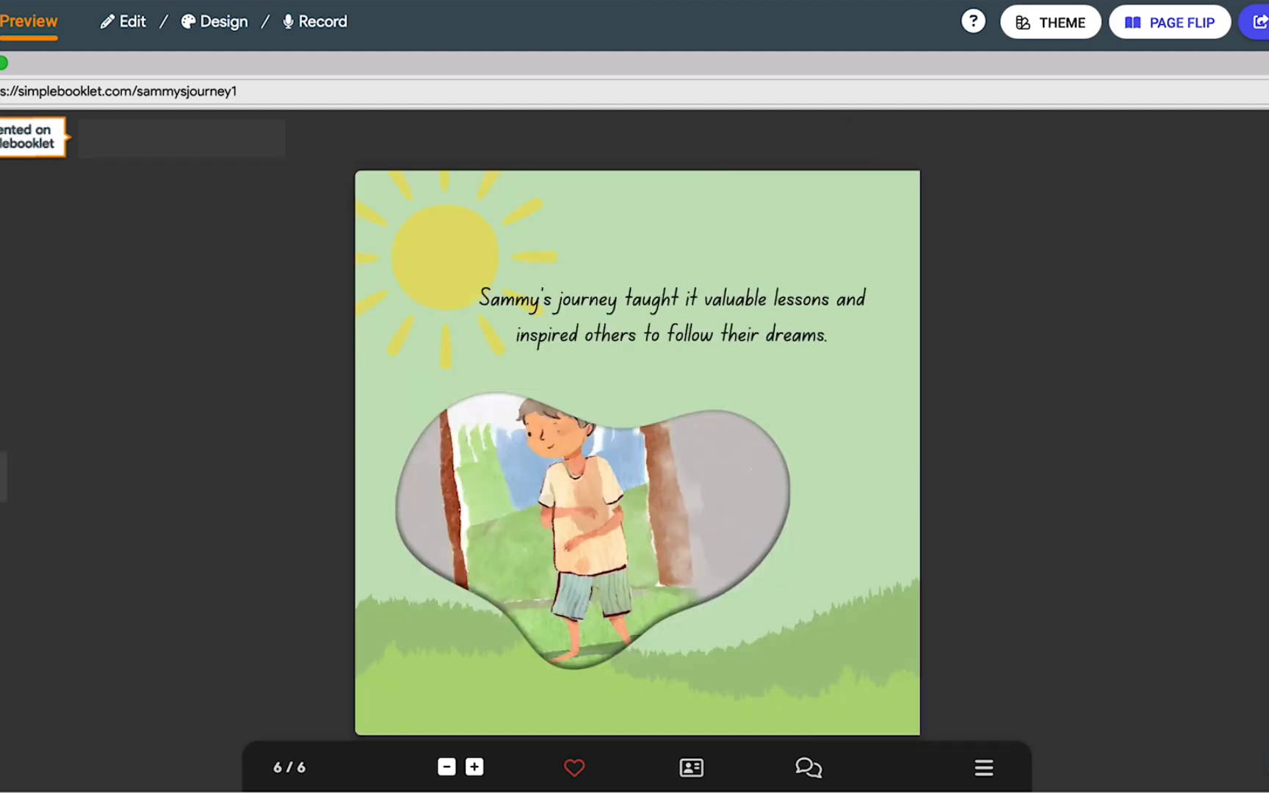
{"action": "key", "text": "Left"}
{"action": "key", "text": "Left"}
{"action": "key", "text": "Left"}
{"action": "key", "text": "Left"}
{"action": "key", "text": "Left"}
{"action": "key", "text": "Left"}
{"action": "key", "text": "Left"}
{"action": "key", "text": "Left"}
{"action": "key", "text": "Left"}
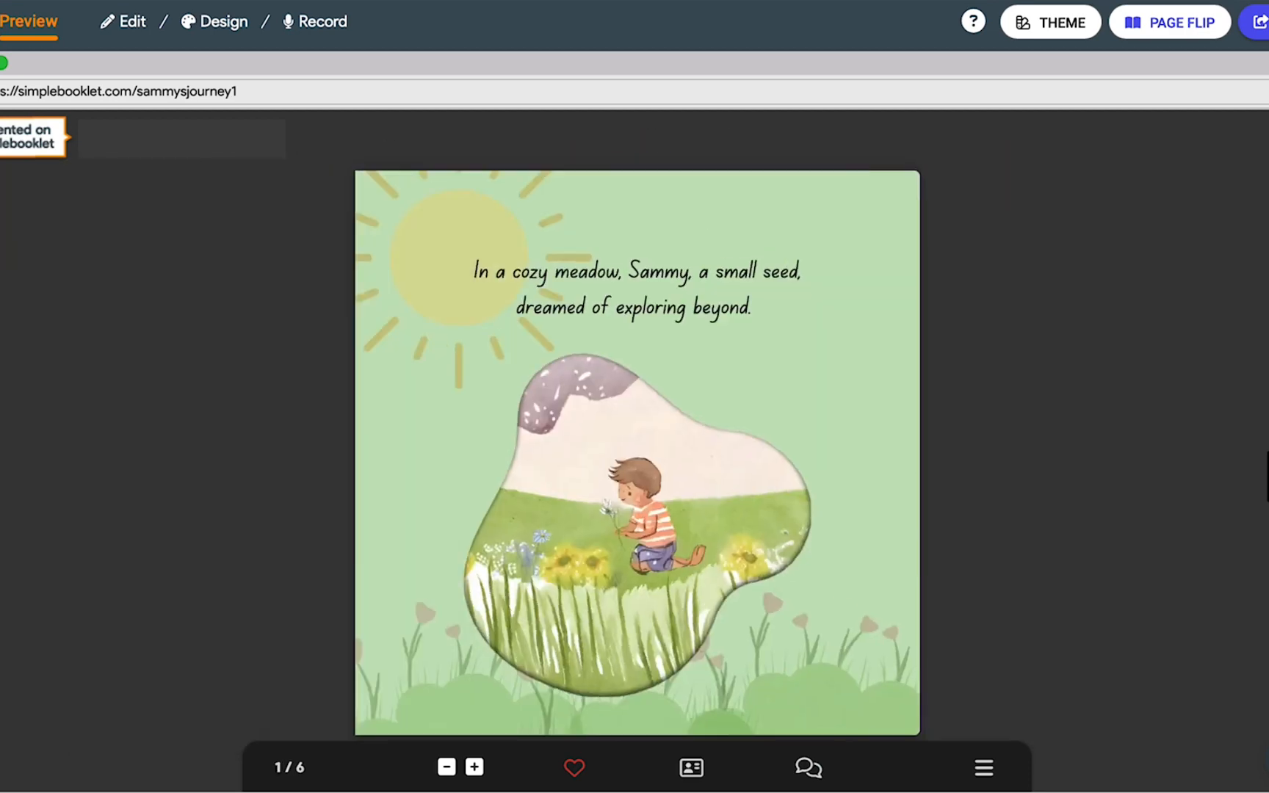